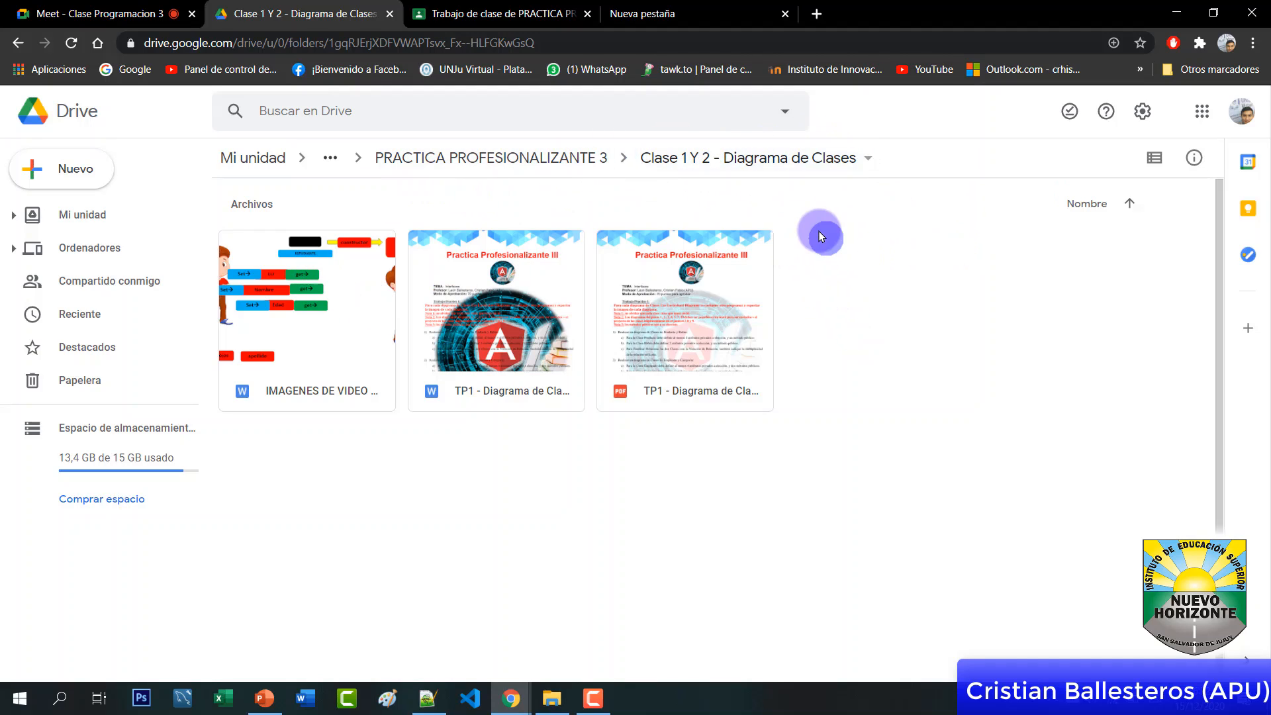
Create a new Lucidchart file from Drive's Más menu inside the Clase 1 Y 2 - Diagrama de Clases folder
{"action": "right_click", "coordinate": [819, 230]}
{"action": "mouse_move", "coordinate": [885, 463]}
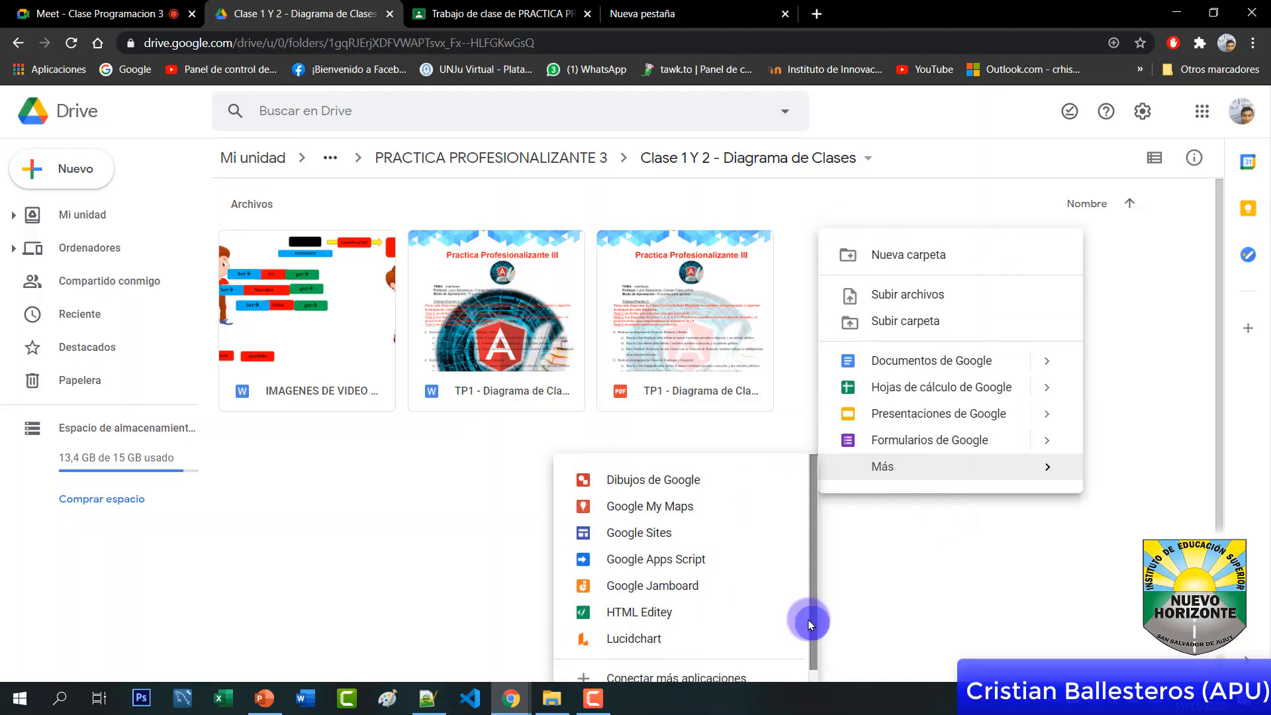
{"action": "left_click_drag", "start_coordinate": [812, 626], "coordinate": [811, 665]}
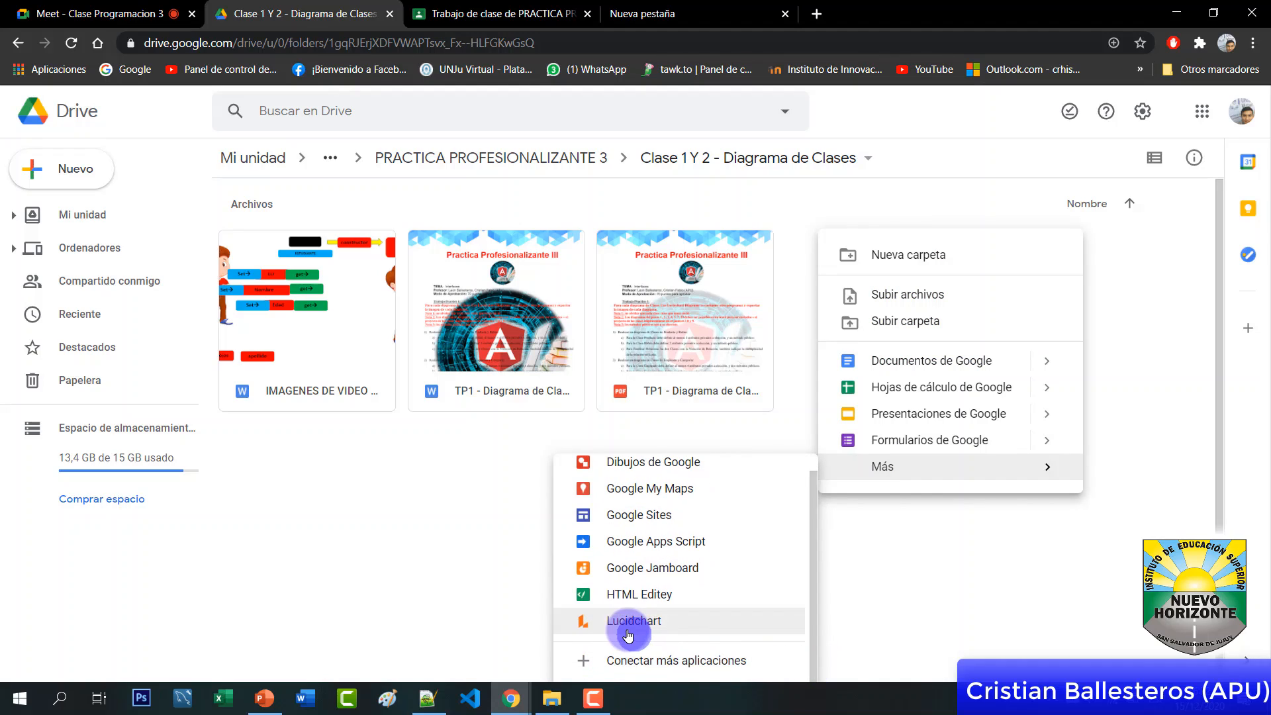
{"action": "left_click", "coordinate": [673, 623]}
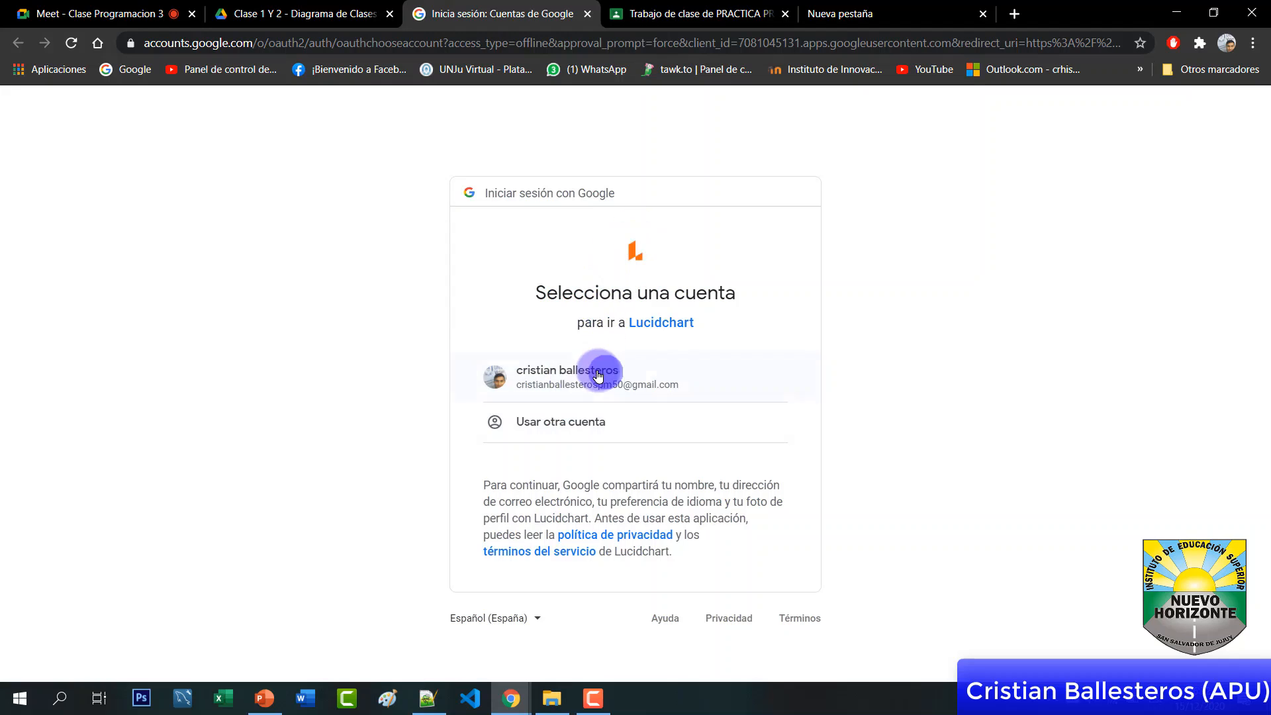
Sign in with the listed Google account and allow Lucidchart access to Drive
{"action": "left_click", "coordinate": [604, 372]}
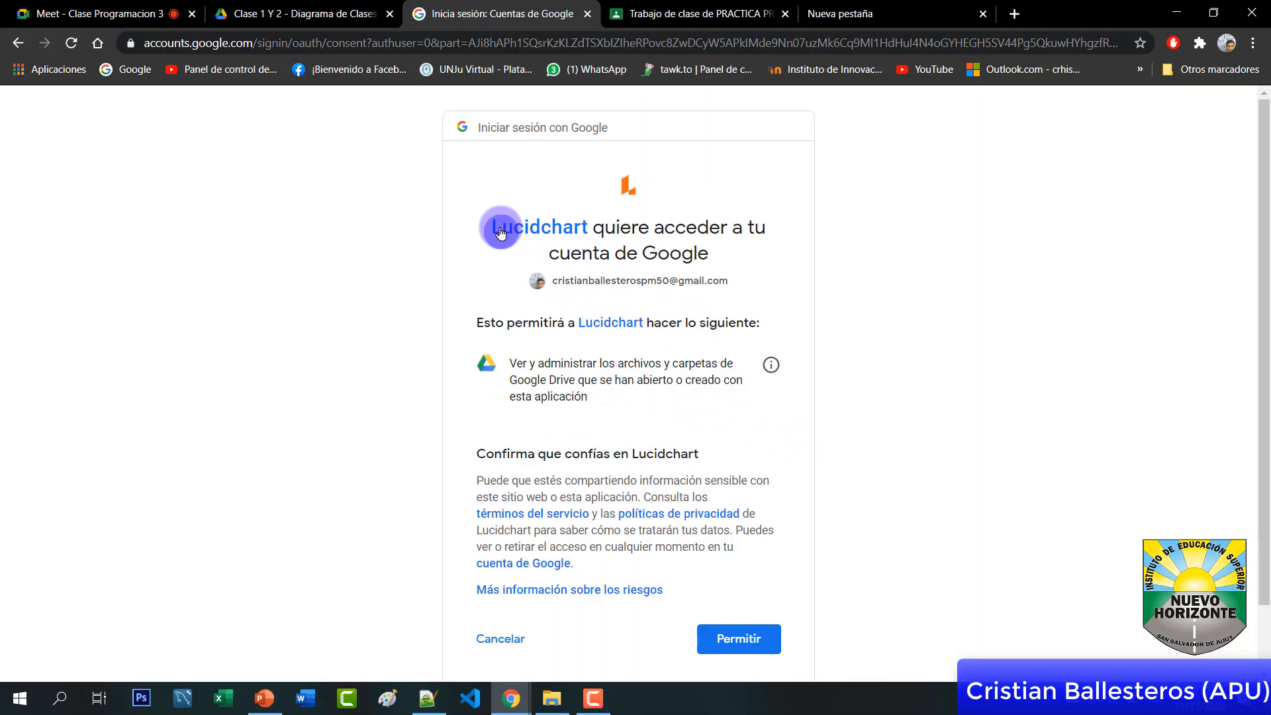
{"action": "left_click", "coordinate": [737, 639]}
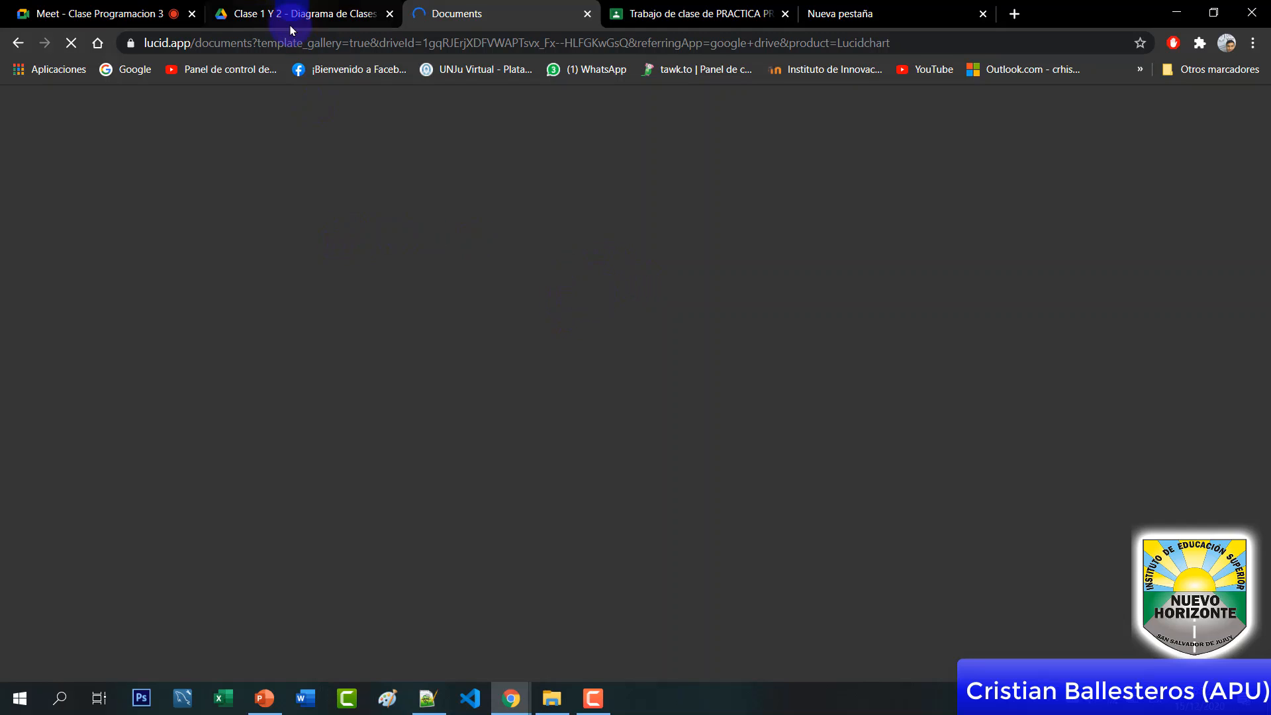
Back in the Drive folder, launch Lucidchart again from the Más menu
{"action": "left_click", "coordinate": [336, 20]}
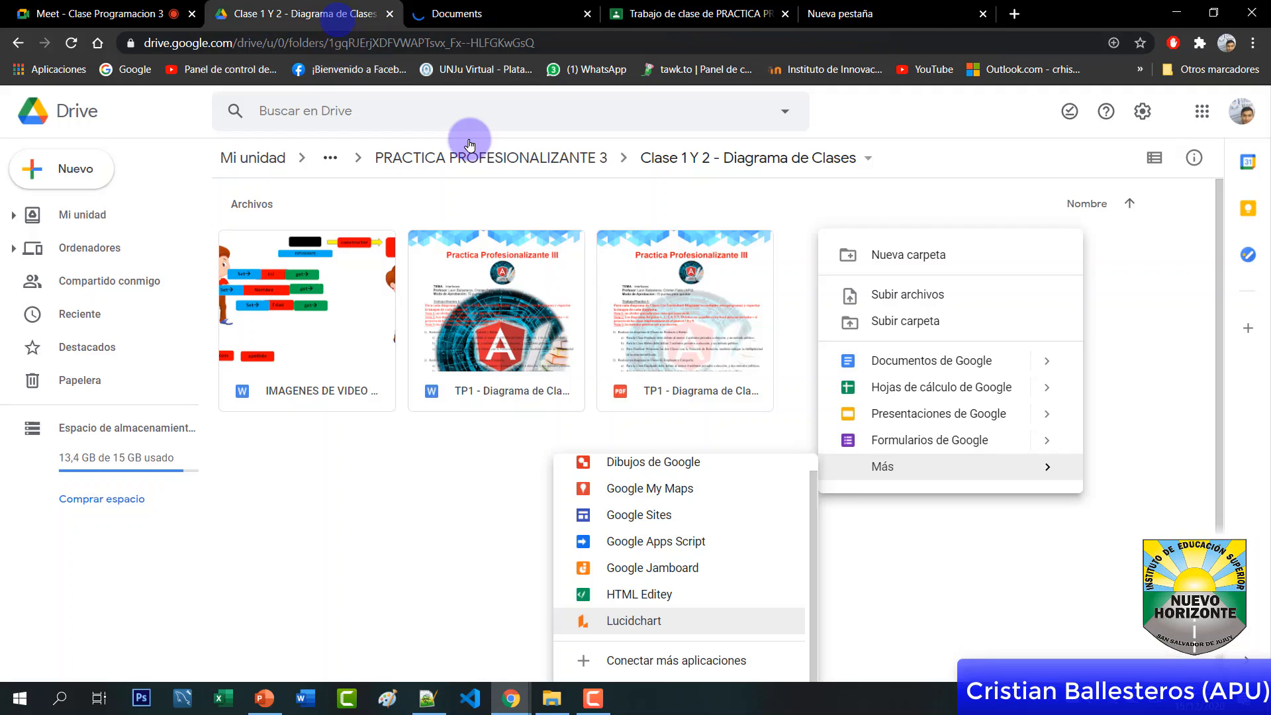
{"action": "left_click", "coordinate": [840, 366]}
{"action": "right_click", "coordinate": [864, 260]}
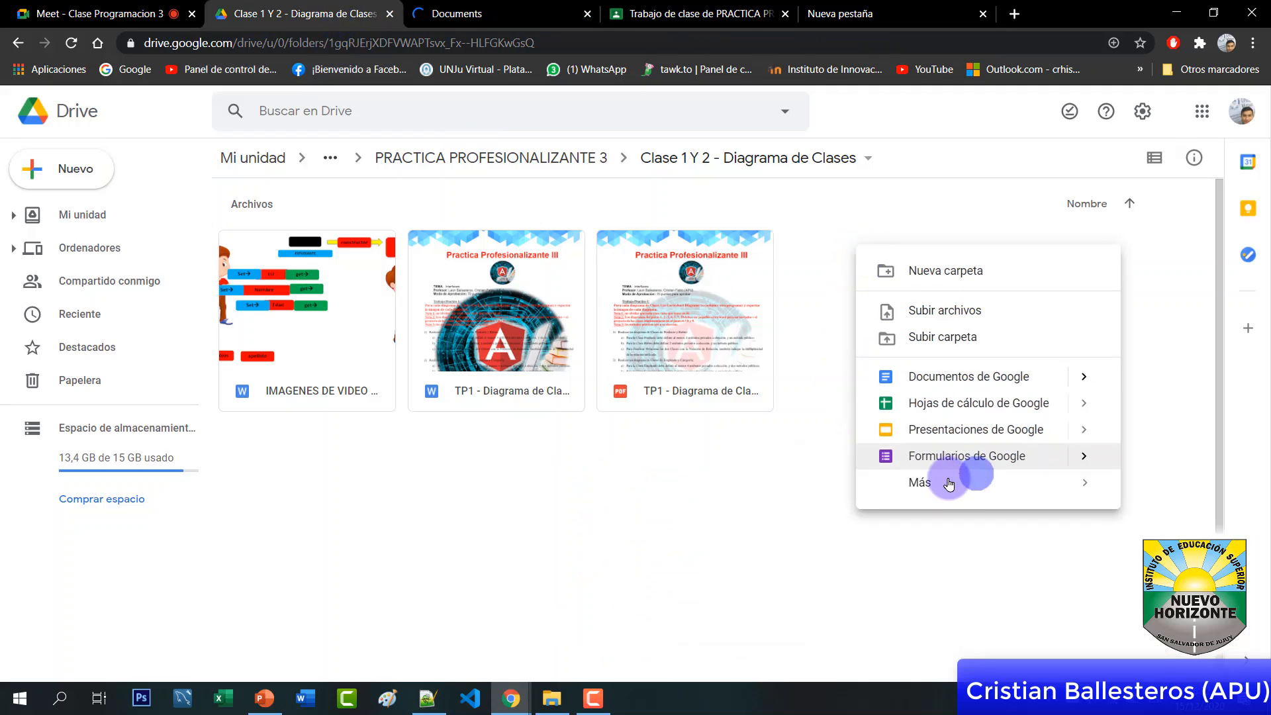
{"action": "mouse_move", "coordinate": [936, 483]}
{"action": "left_click", "coordinate": [672, 655]}
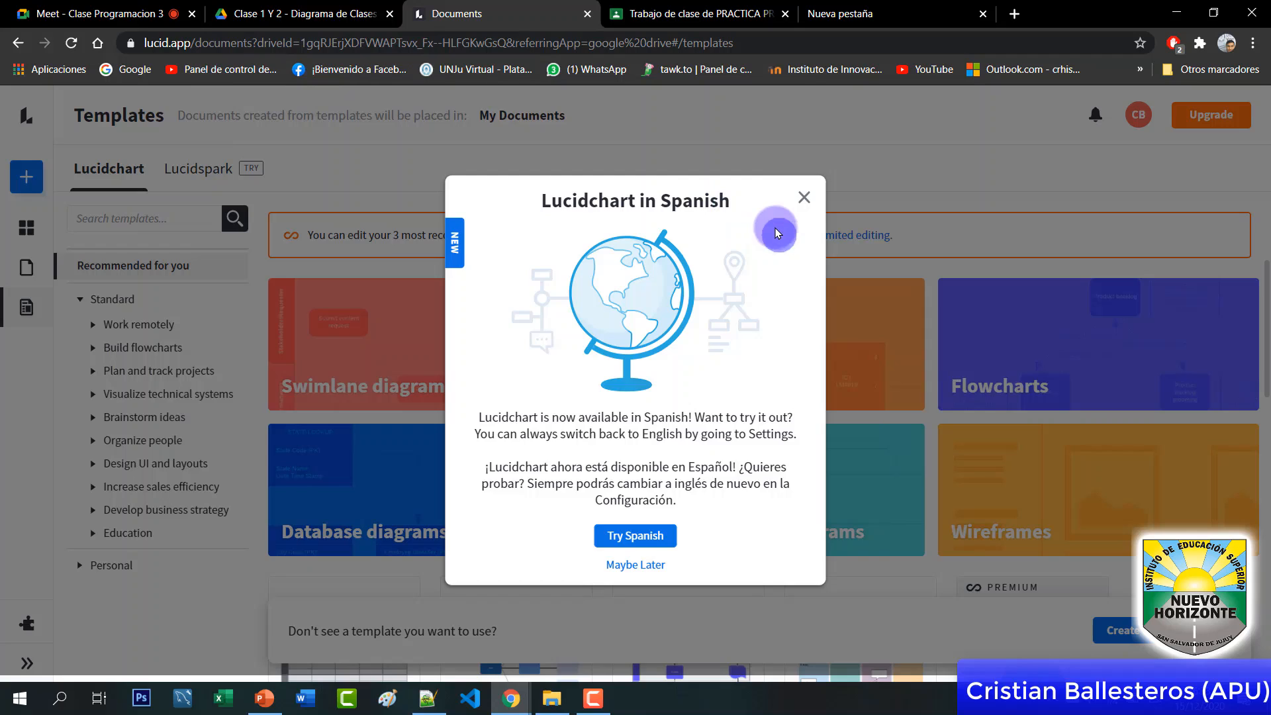
Dismiss the Lucidchart-in-Spanish offer and create a new blank Lucidchart Document
{"action": "left_click", "coordinate": [806, 198]}
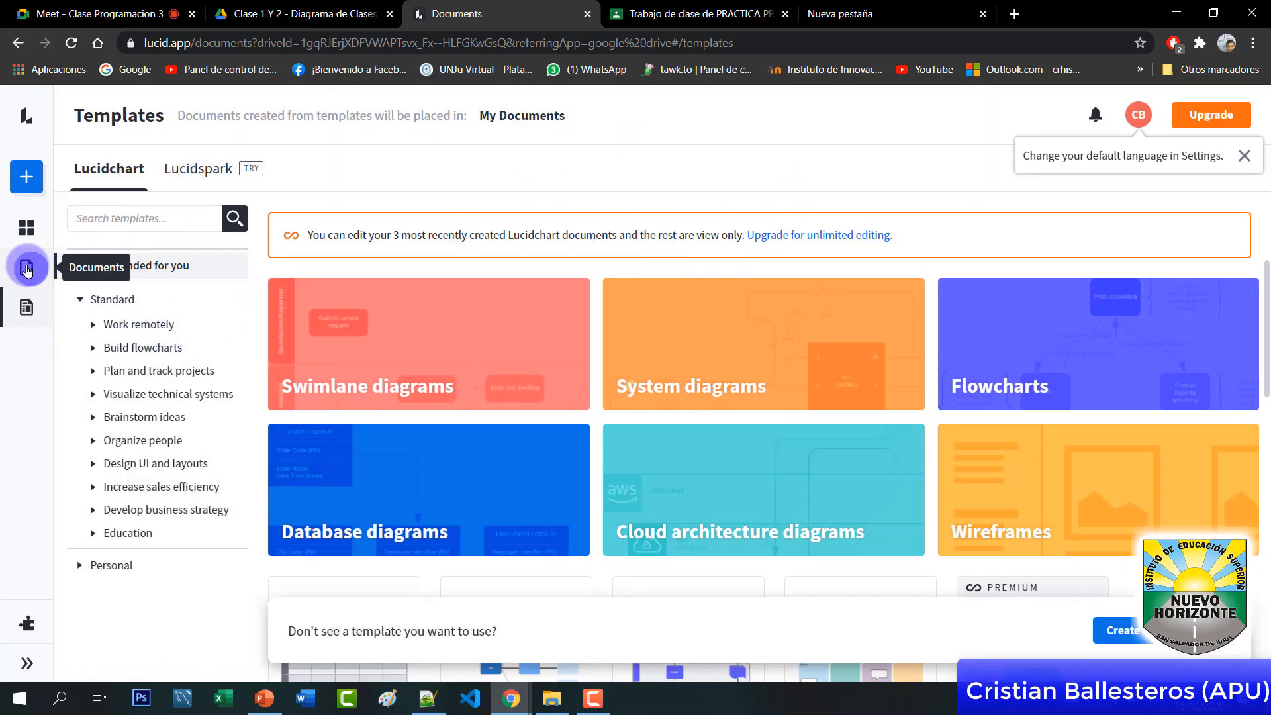
{"action": "left_click", "coordinate": [25, 178]}
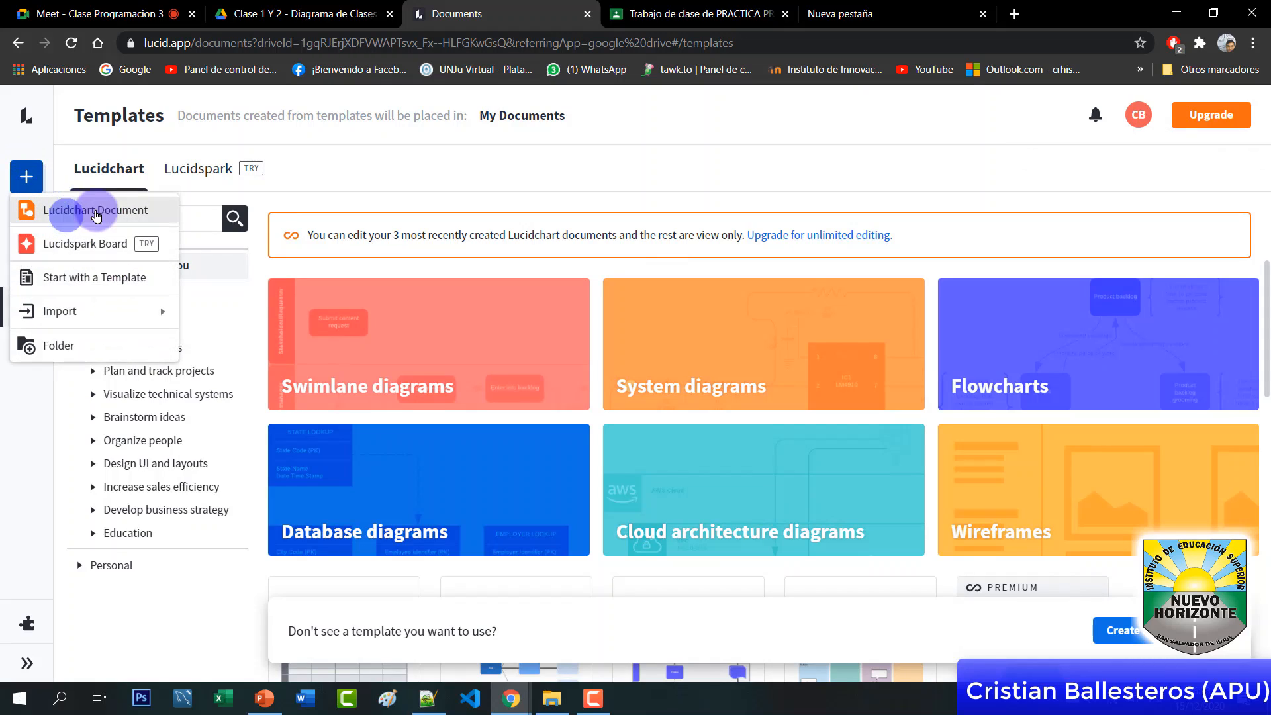
{"action": "left_click", "coordinate": [25, 176]}
{"action": "left_click", "coordinate": [25, 177]}
{"action": "left_click", "coordinate": [88, 213]}
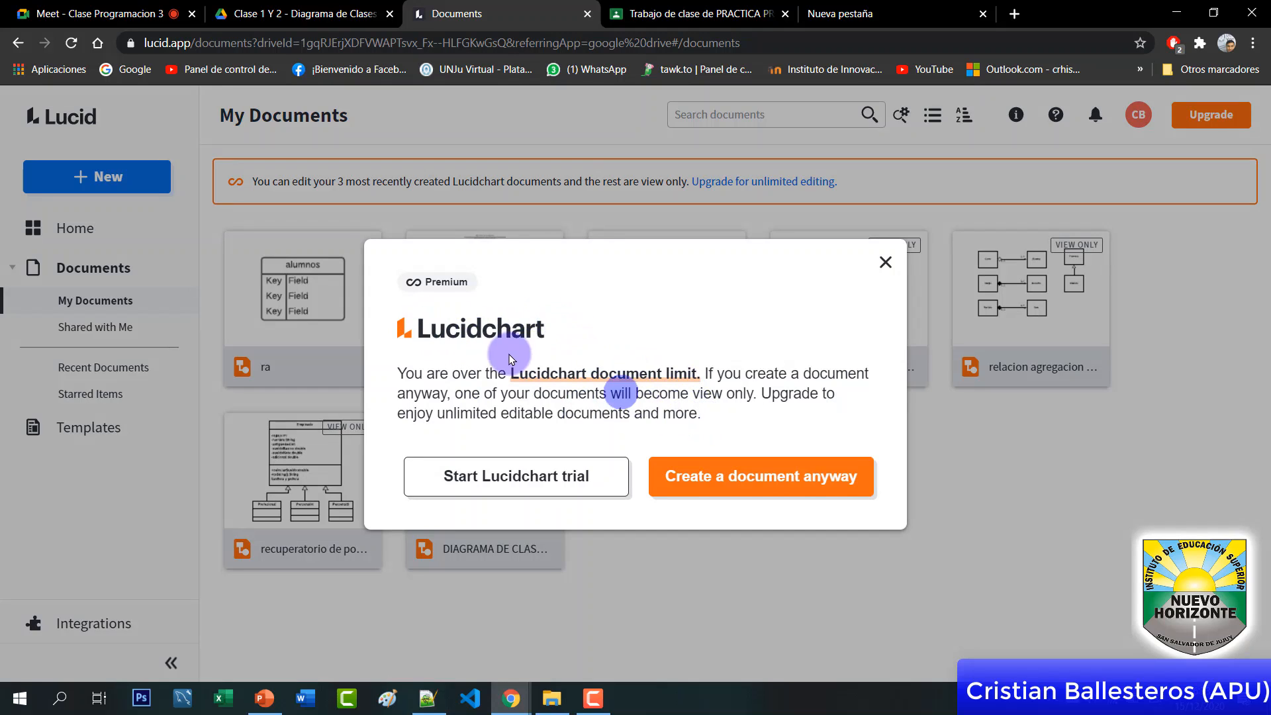
Close the free-plan limit warning, then open the existing 'ra' diagram in the editor
{"action": "left_click", "coordinate": [887, 268]}
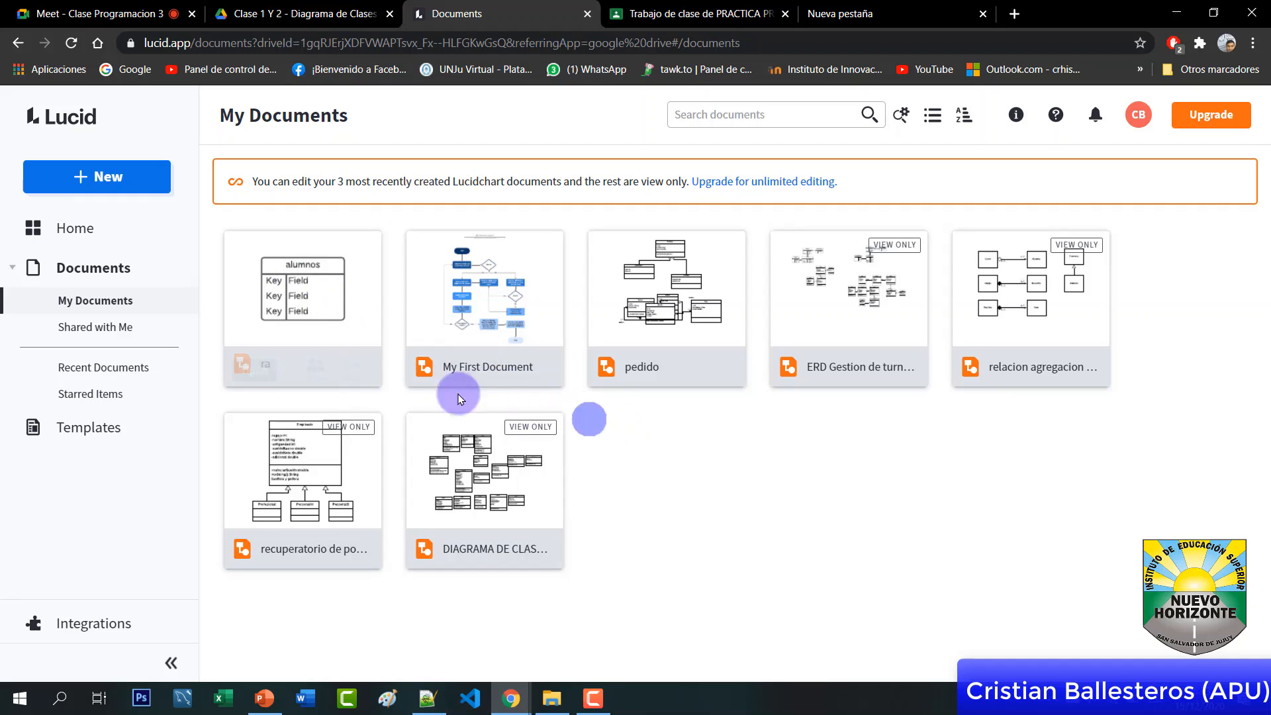
{"action": "left_click", "coordinate": [123, 179]}
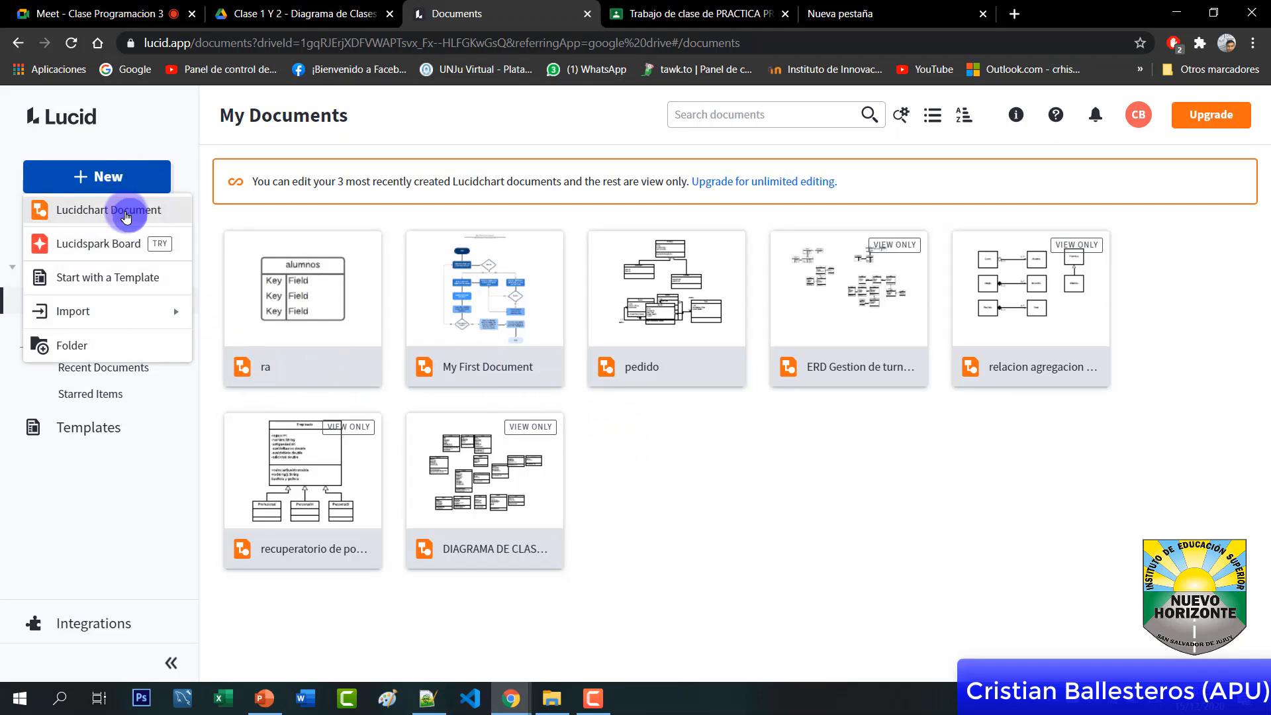
{"action": "left_click", "coordinate": [536, 348]}
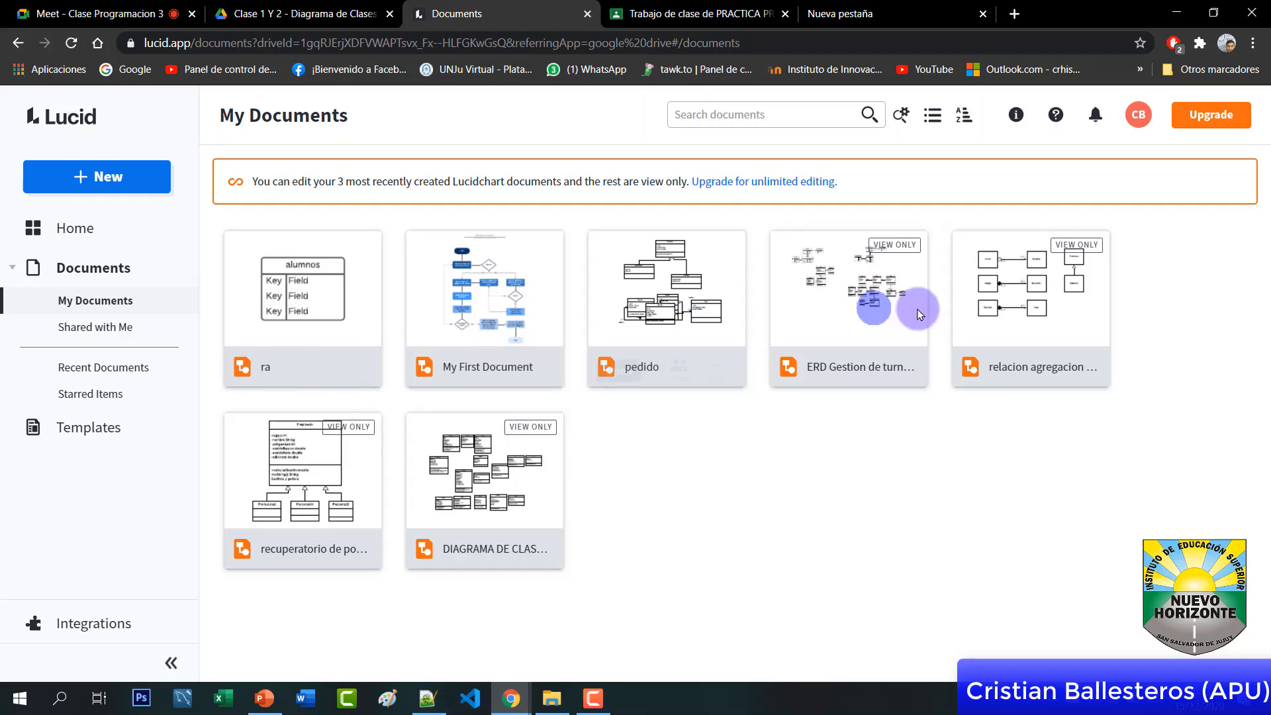
{"action": "right_click", "coordinate": [685, 439]}
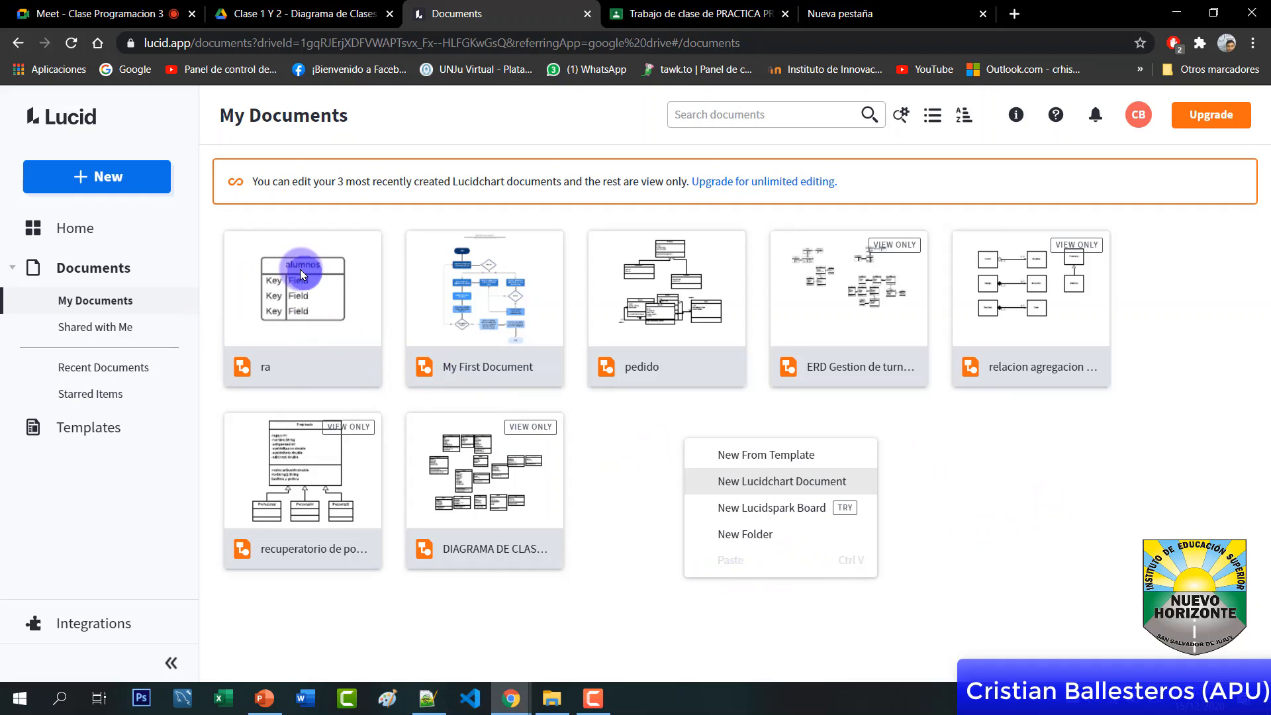
{"action": "left_click", "coordinate": [277, 369]}
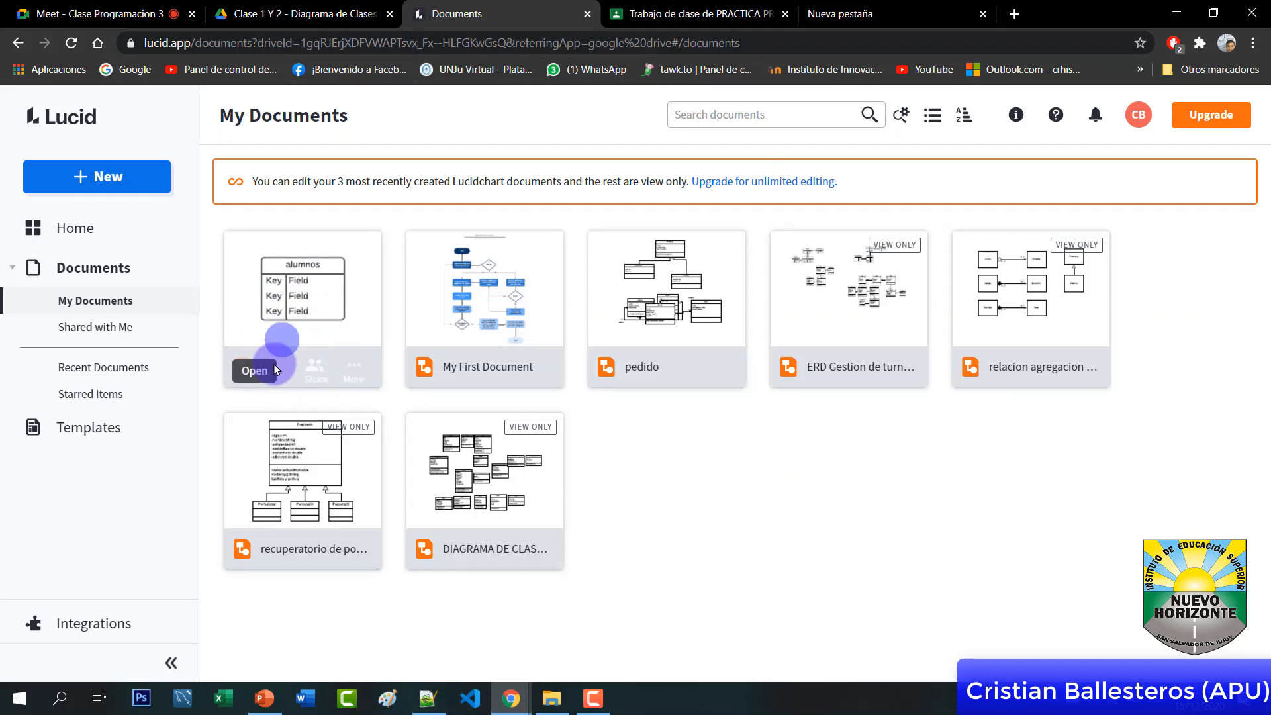
{"action": "left_click", "coordinate": [277, 335]}
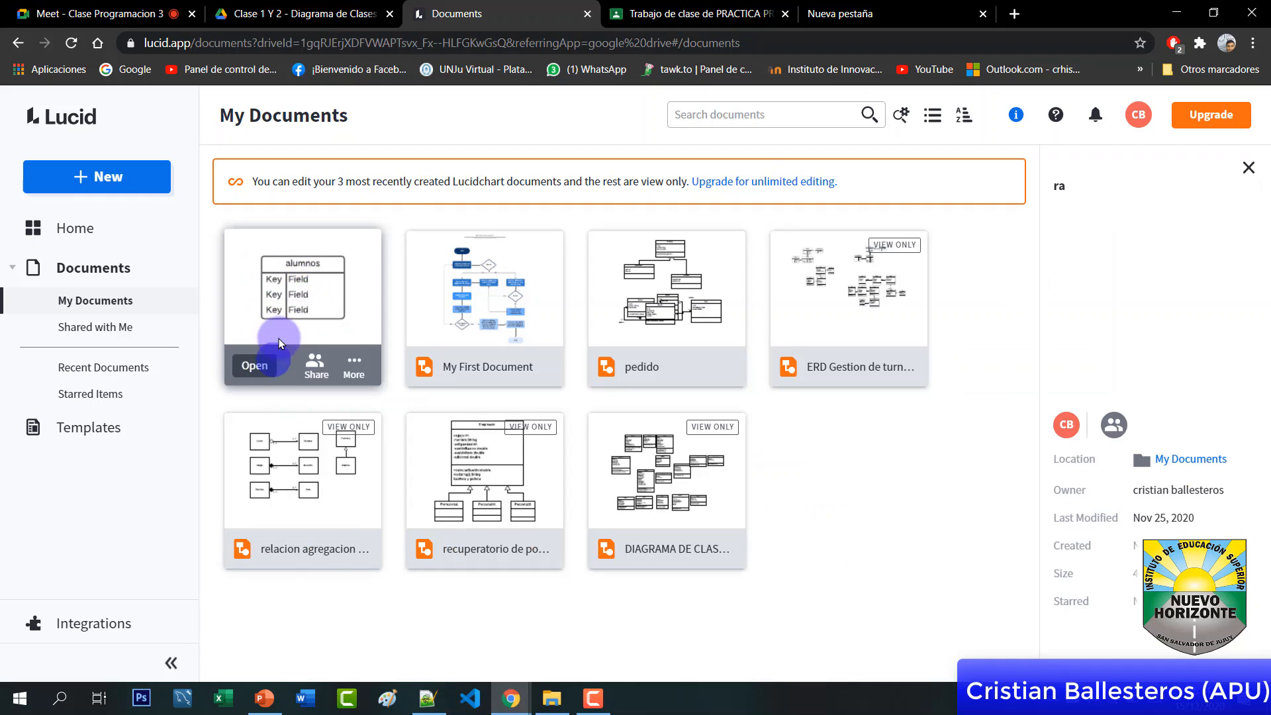
{"action": "double_click", "coordinate": [296, 309]}
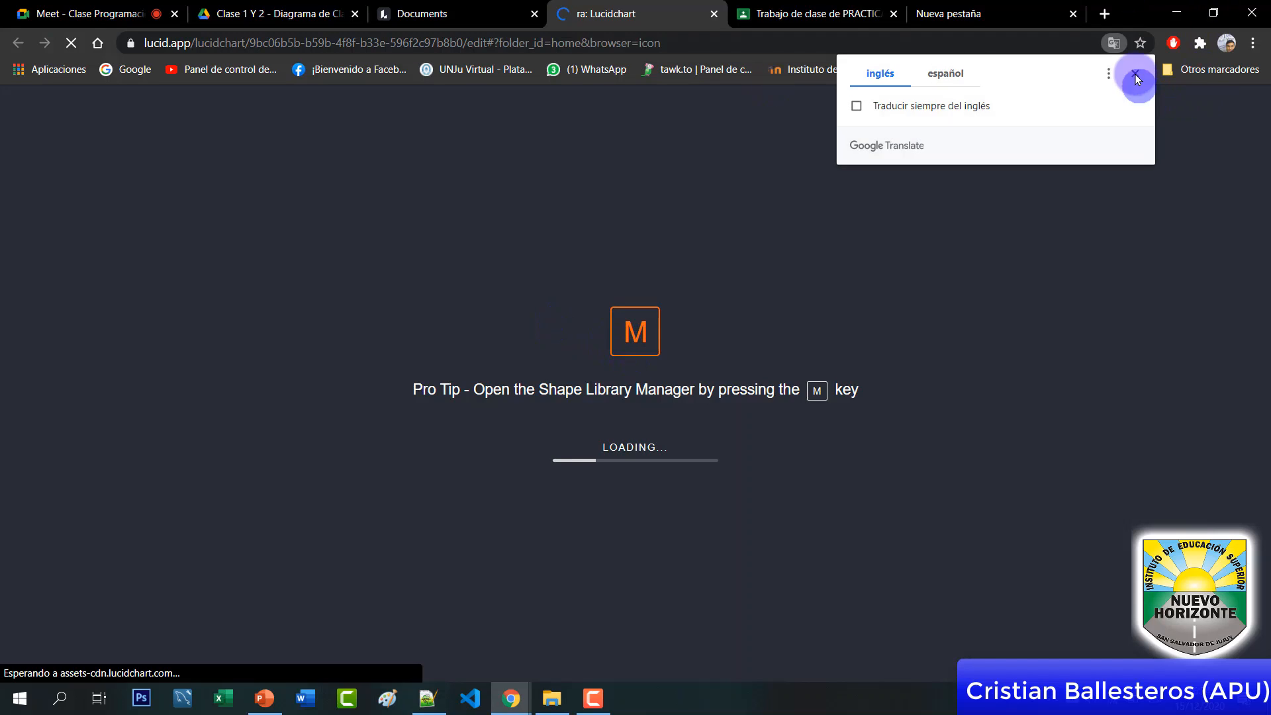
Dismiss the translation offer and delete the alumnos table from the canvas
{"action": "left_click", "coordinate": [1135, 74]}
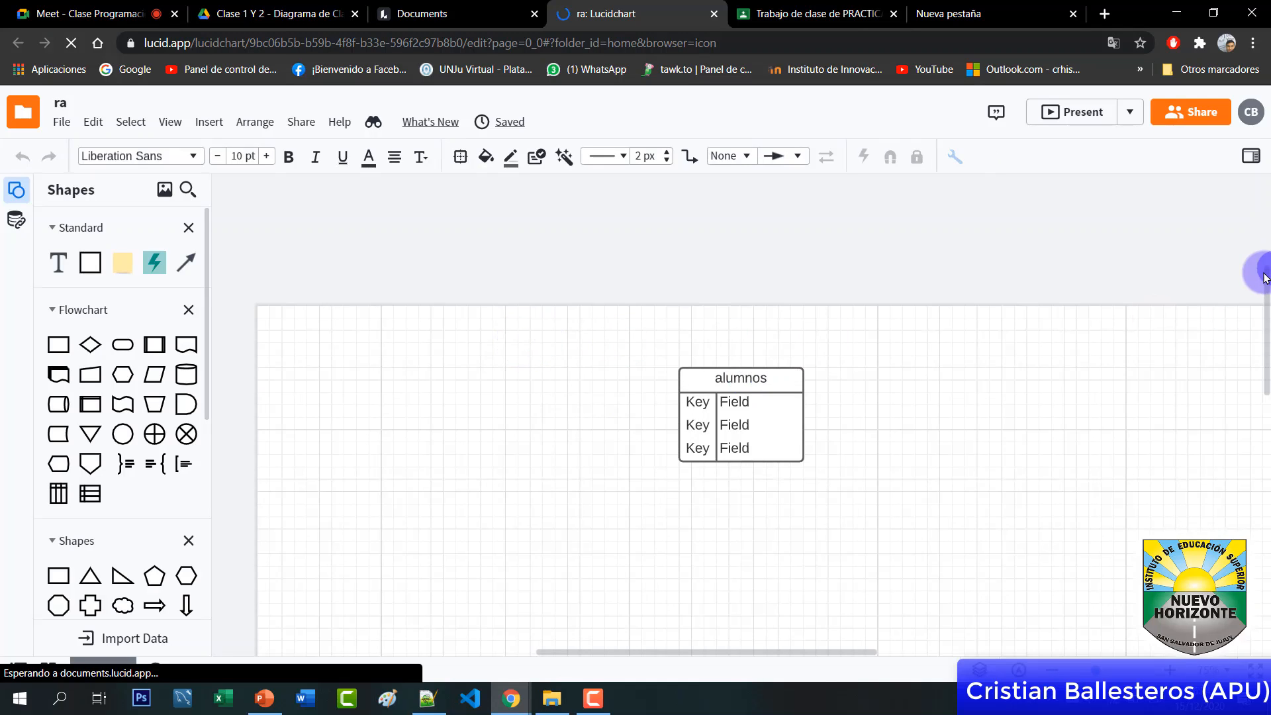
{"action": "left_click_drag", "start_coordinate": [1265, 306], "coordinate": [1265, 342]}
{"action": "left_click", "coordinate": [857, 292]}
{"action": "left_click", "coordinate": [821, 275]}
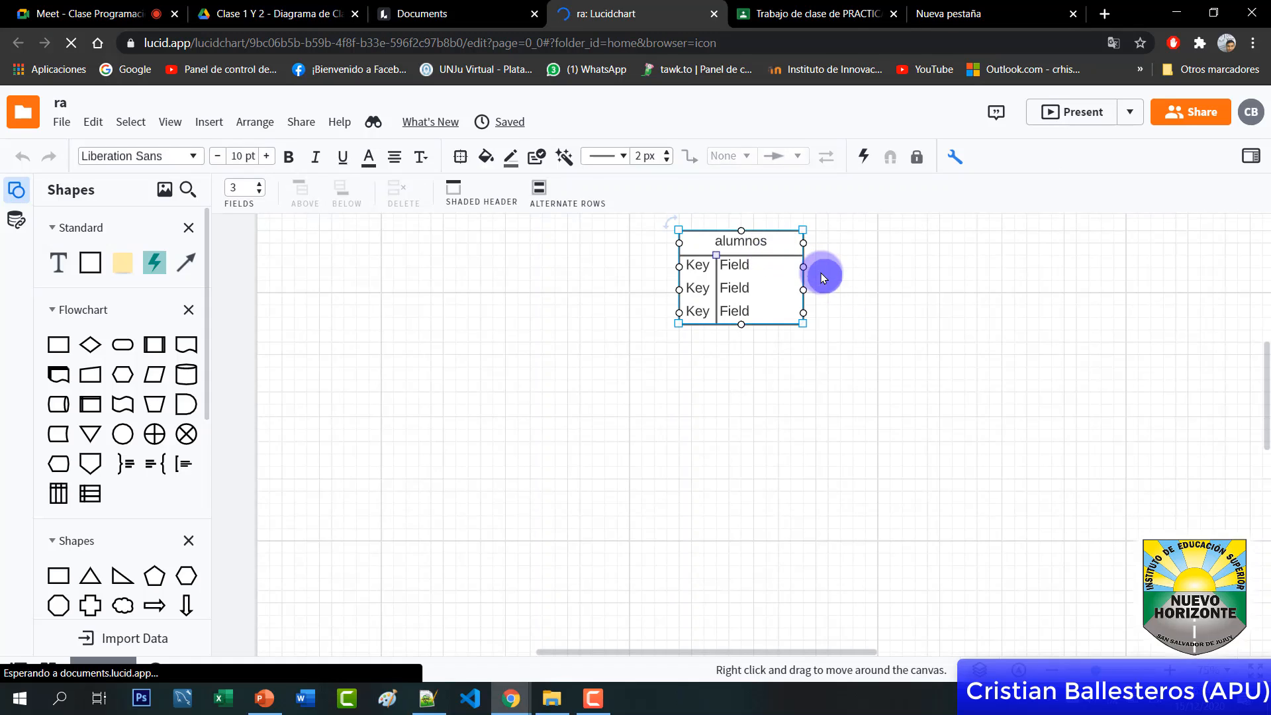
{"action": "key", "text": "Delete"}
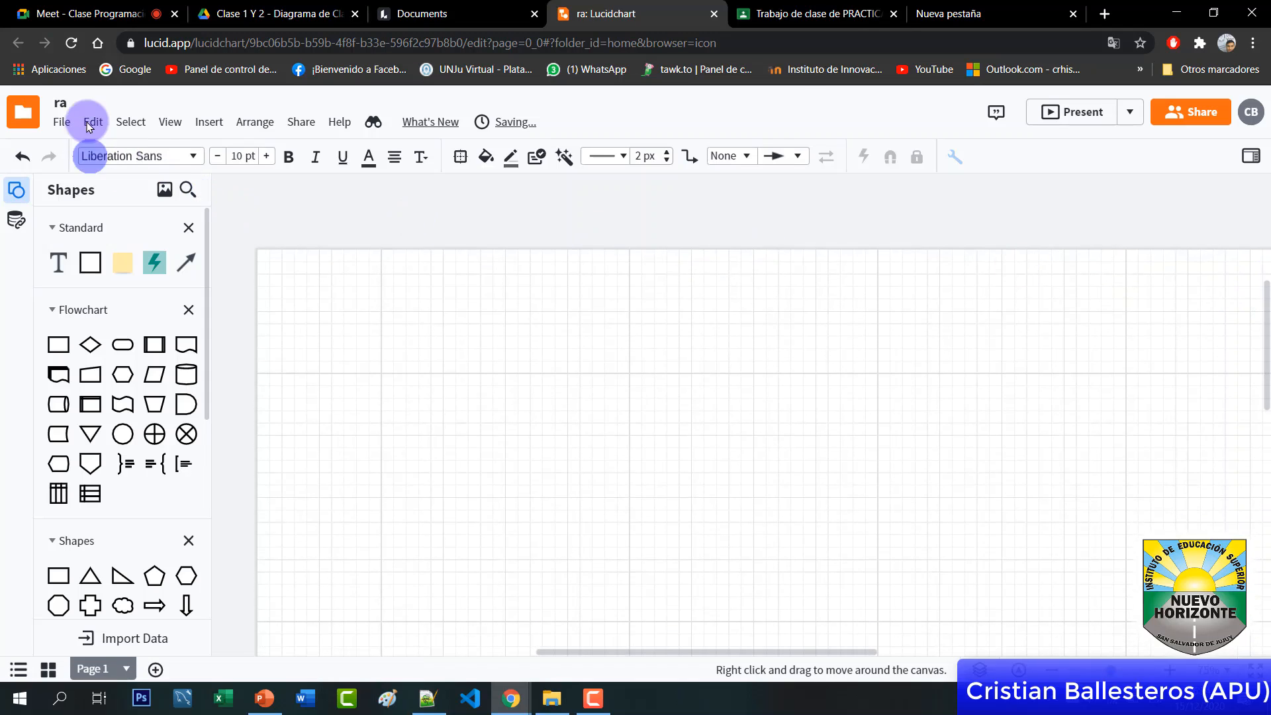
Rename the document to 'diagrama', closing the free-account popup along the way
{"action": "left_click", "coordinate": [60, 102]}
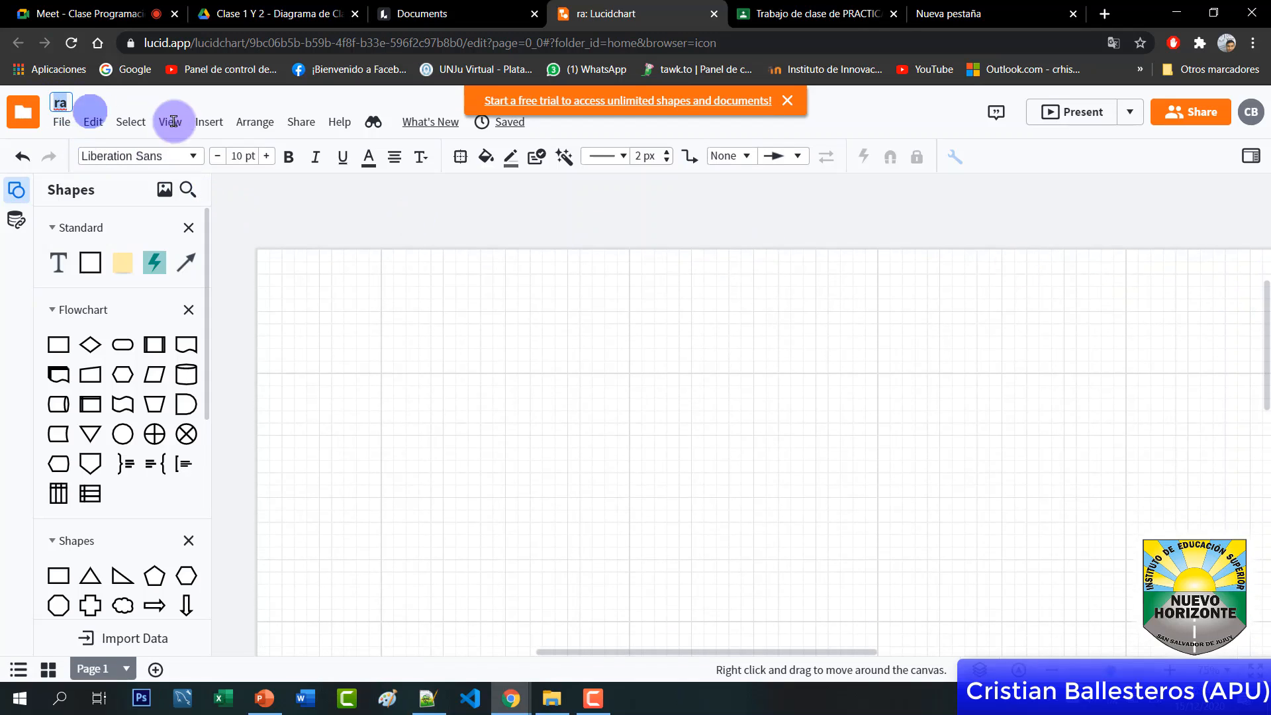
{"action": "type", "text": "d"}
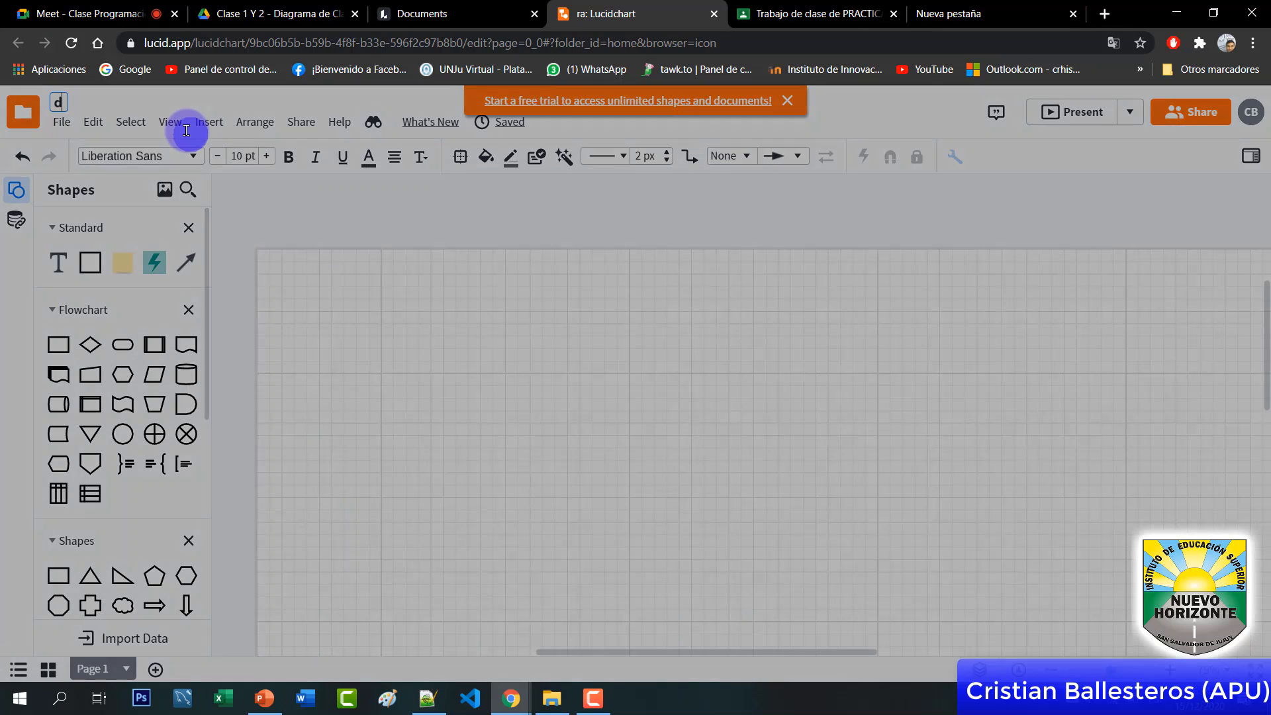
{"action": "type", "text": "iagrama"}
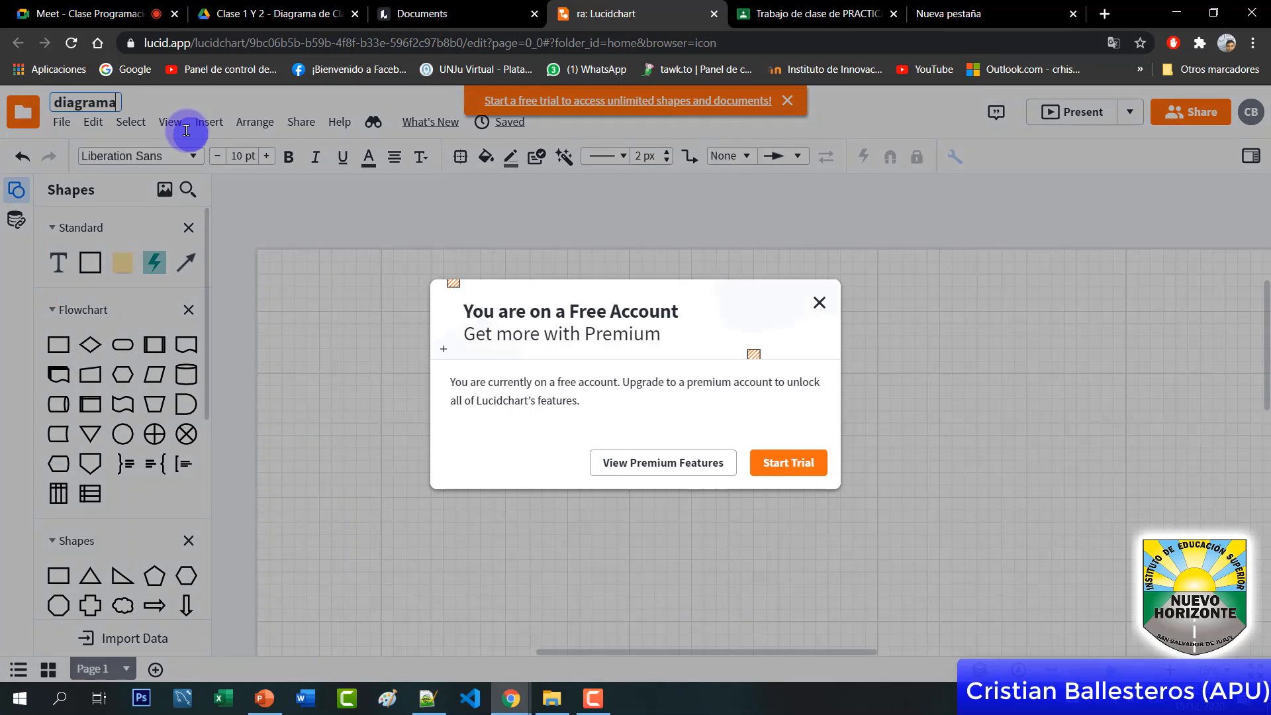
{"action": "left_click", "coordinate": [819, 302]}
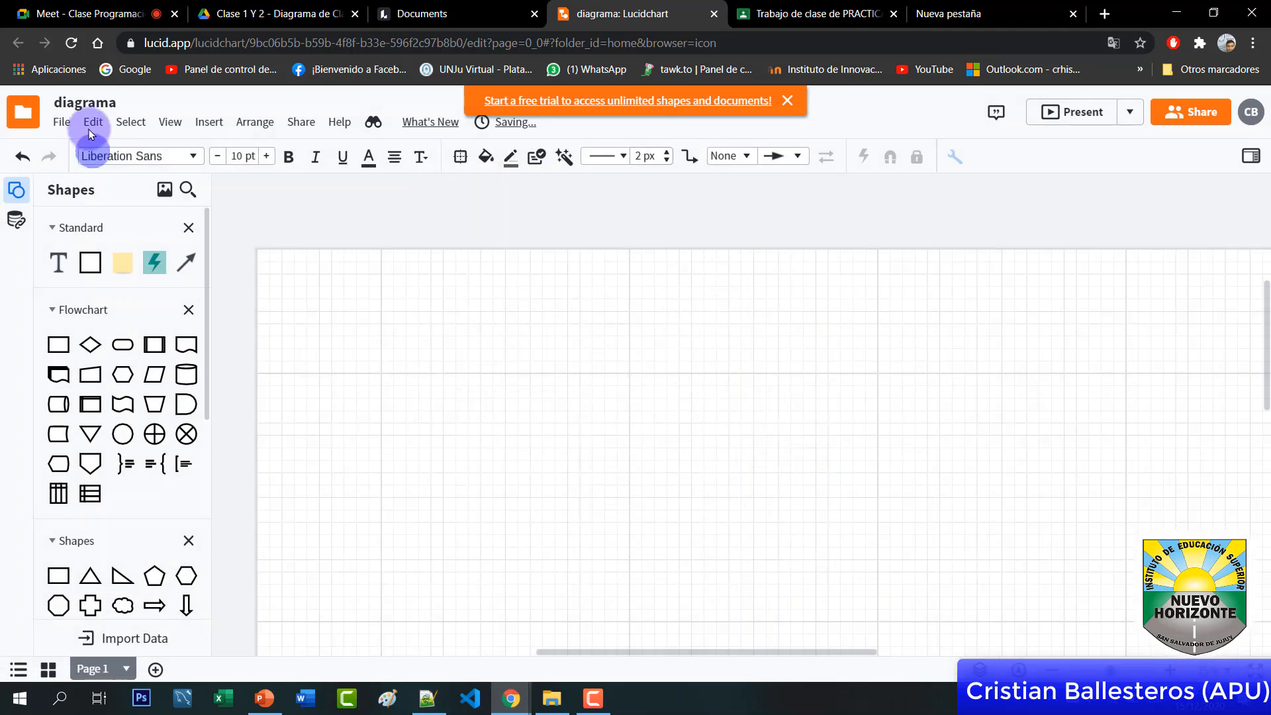
{"action": "left_click", "coordinate": [109, 101]}
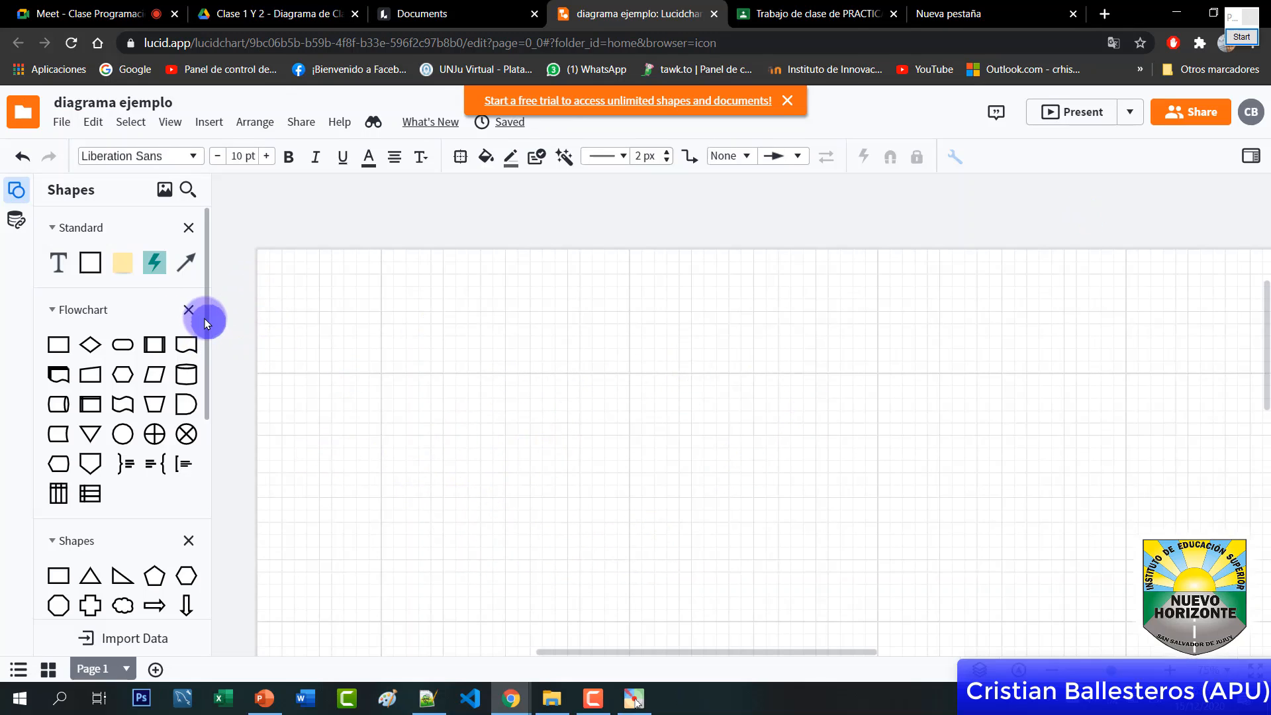
Collapse the Shapes and Entity Relationship sections of the shapes panel
{"action": "scroll", "coordinate": [164, 285], "scroll_direction": "down", "scroll_amount": 1}
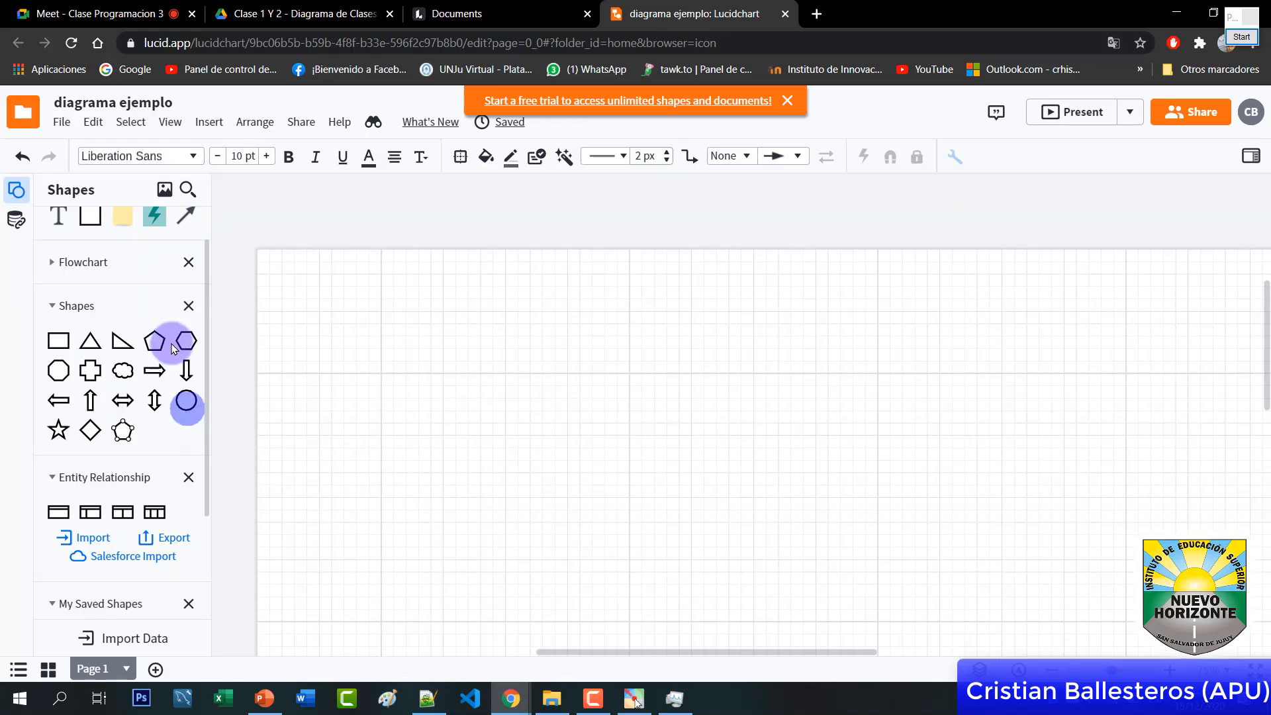
{"action": "left_click", "coordinate": [56, 306]}
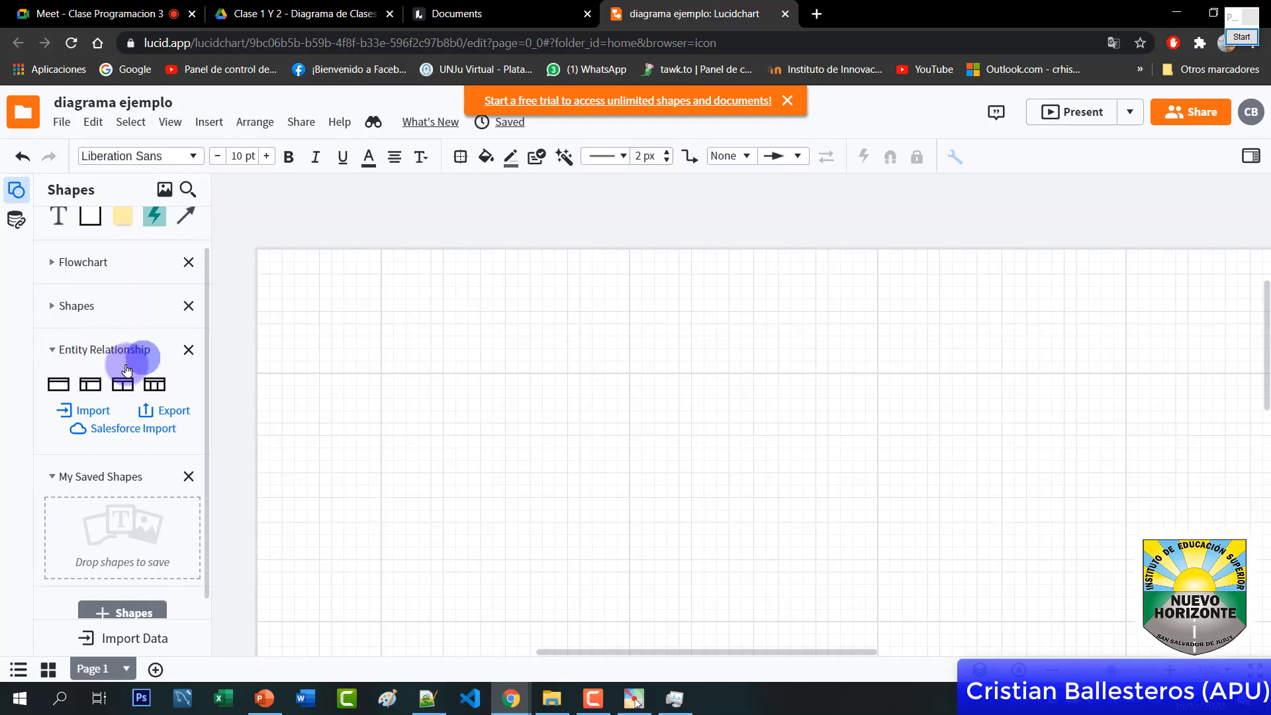
{"action": "mouse_move", "coordinate": [136, 389]}
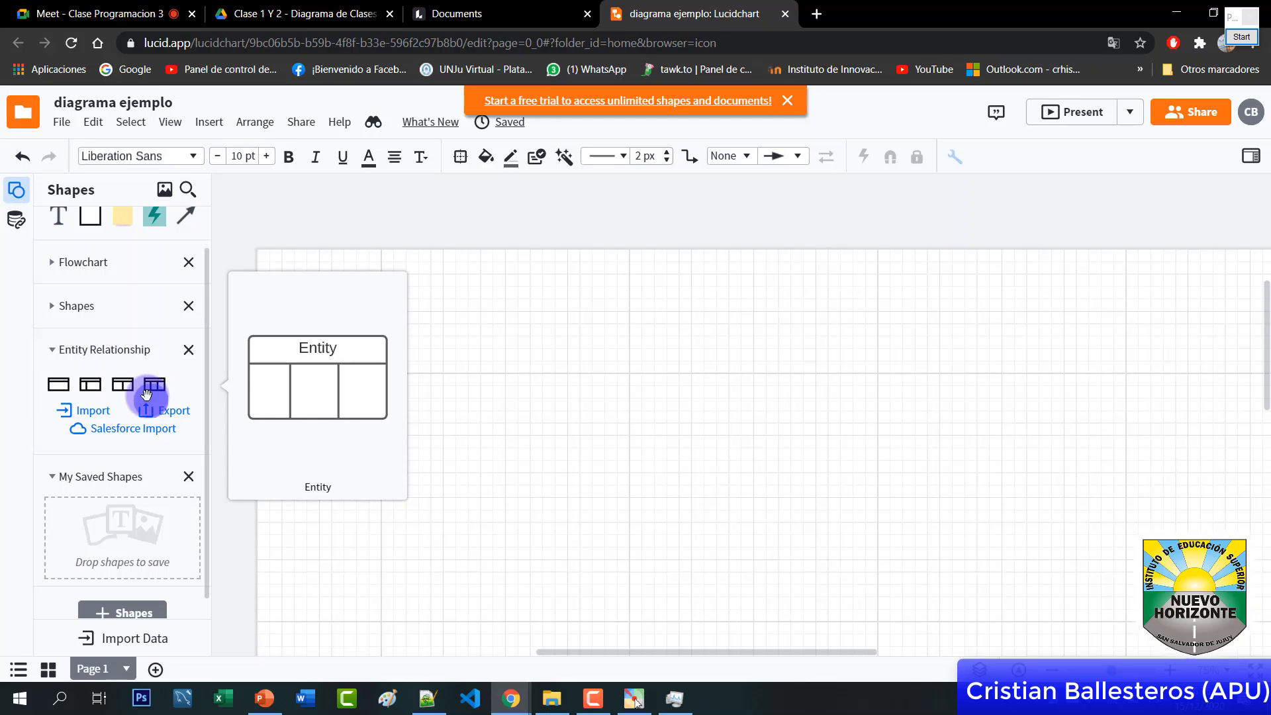
{"action": "left_click", "coordinate": [53, 346]}
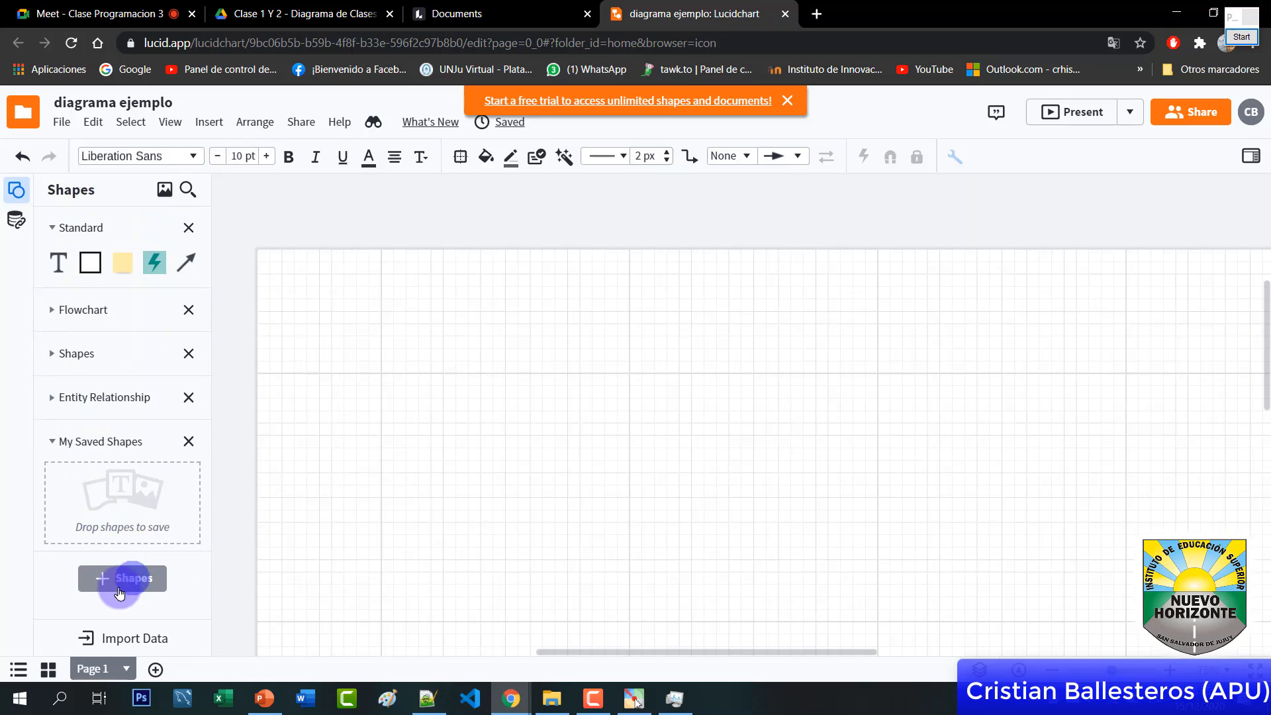
Search 'uml' among the shape libraries, enable UML, and add the selected libraries to the panel
{"action": "left_click", "coordinate": [131, 582]}
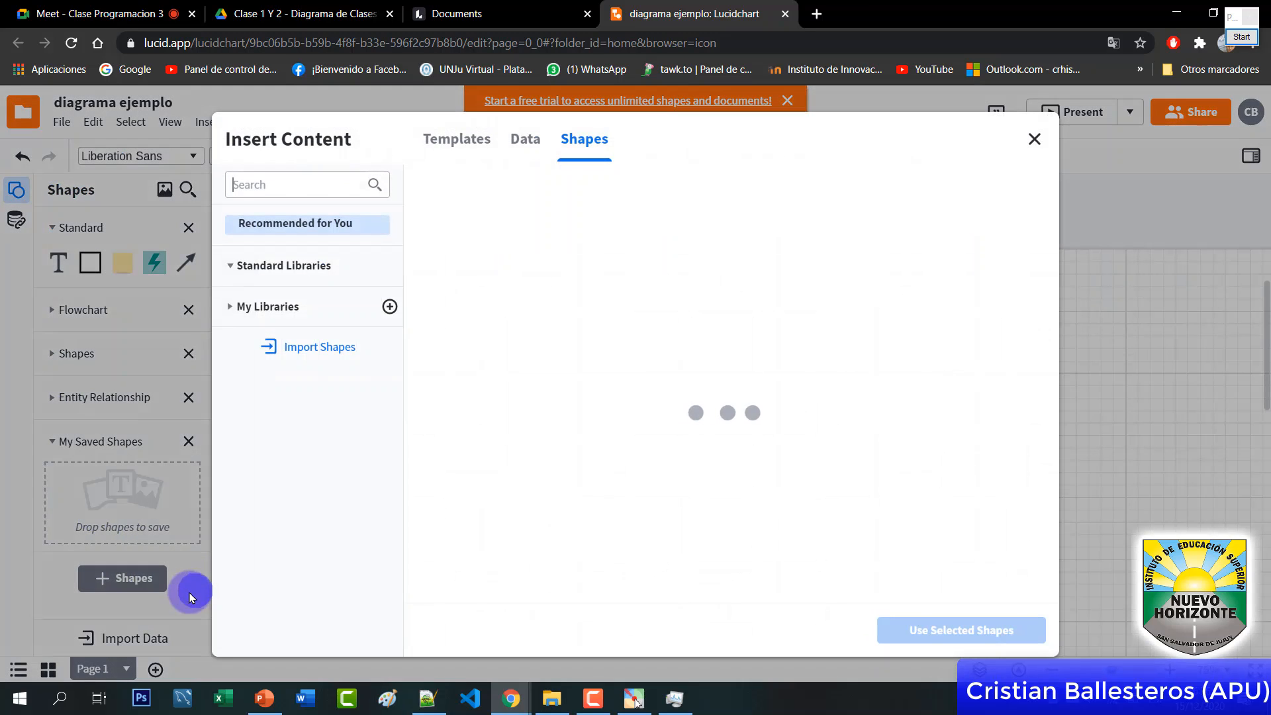
{"action": "left_click", "coordinate": [294, 267]}
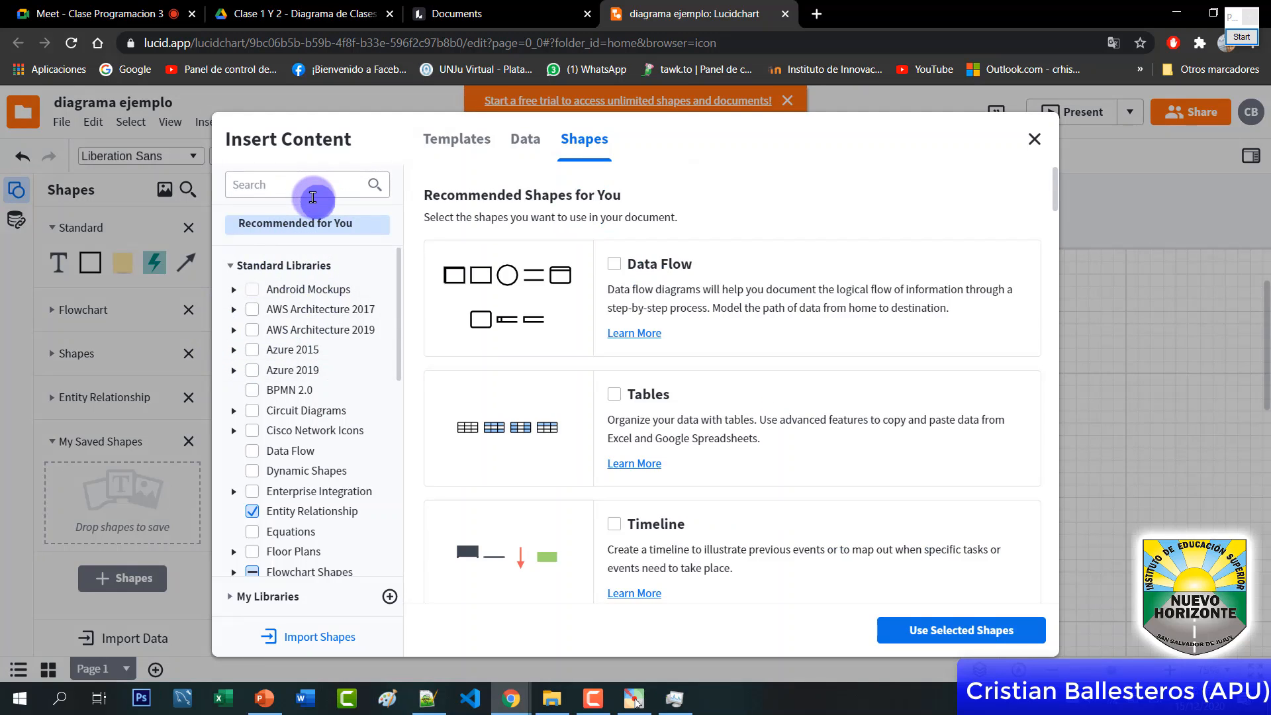
{"action": "left_click", "coordinate": [313, 197]}
{"action": "type", "text": "uml"}
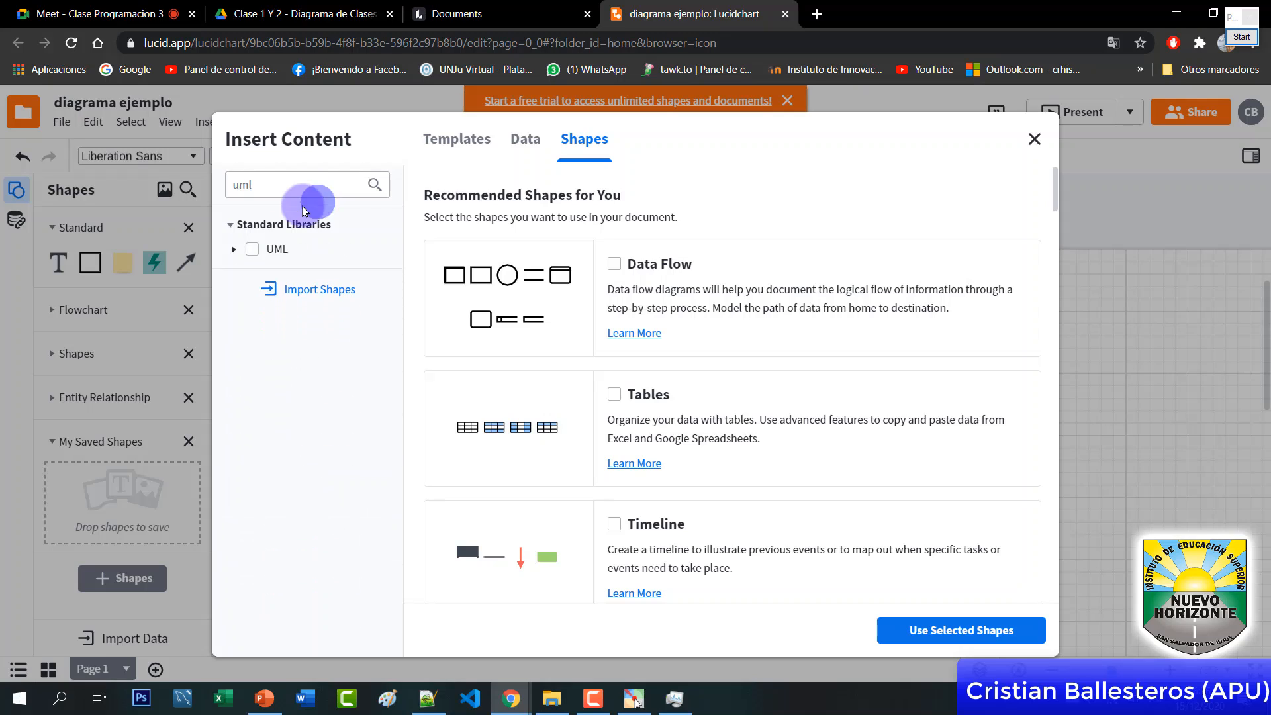
{"action": "left_click", "coordinate": [252, 248]}
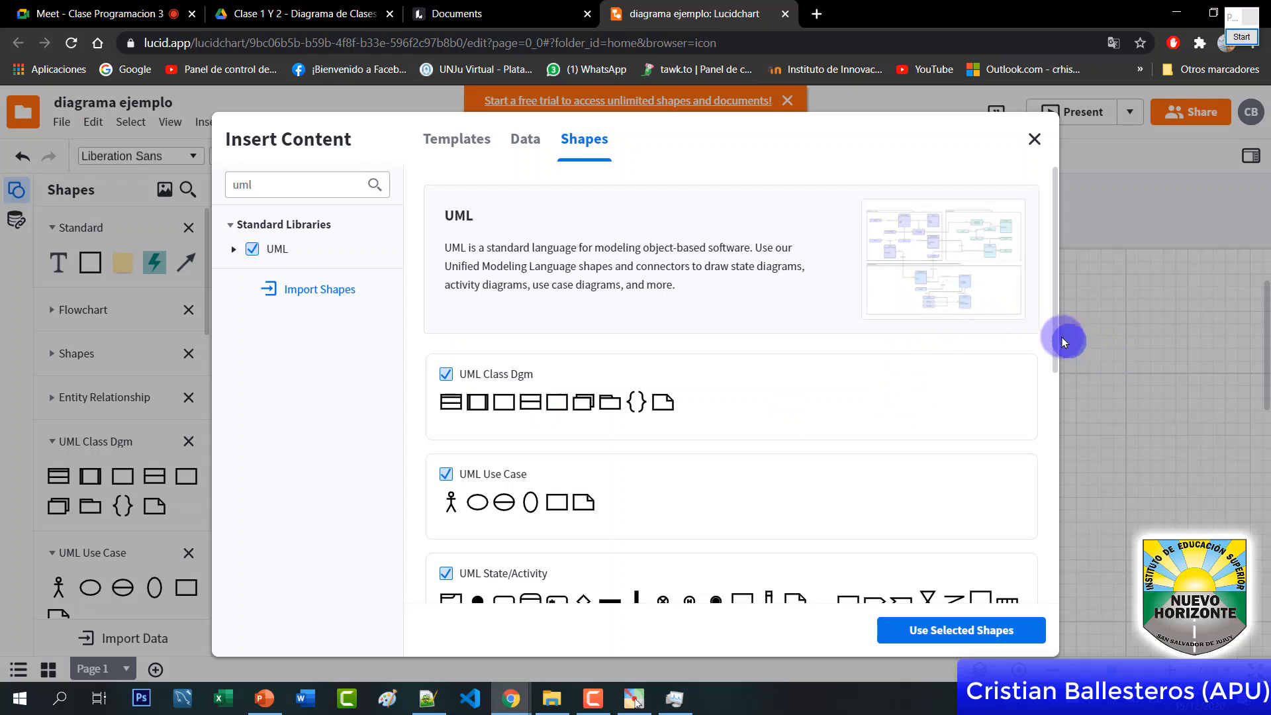
{"action": "scroll", "coordinate": [1057, 358], "scroll_direction": "down", "scroll_amount": 1}
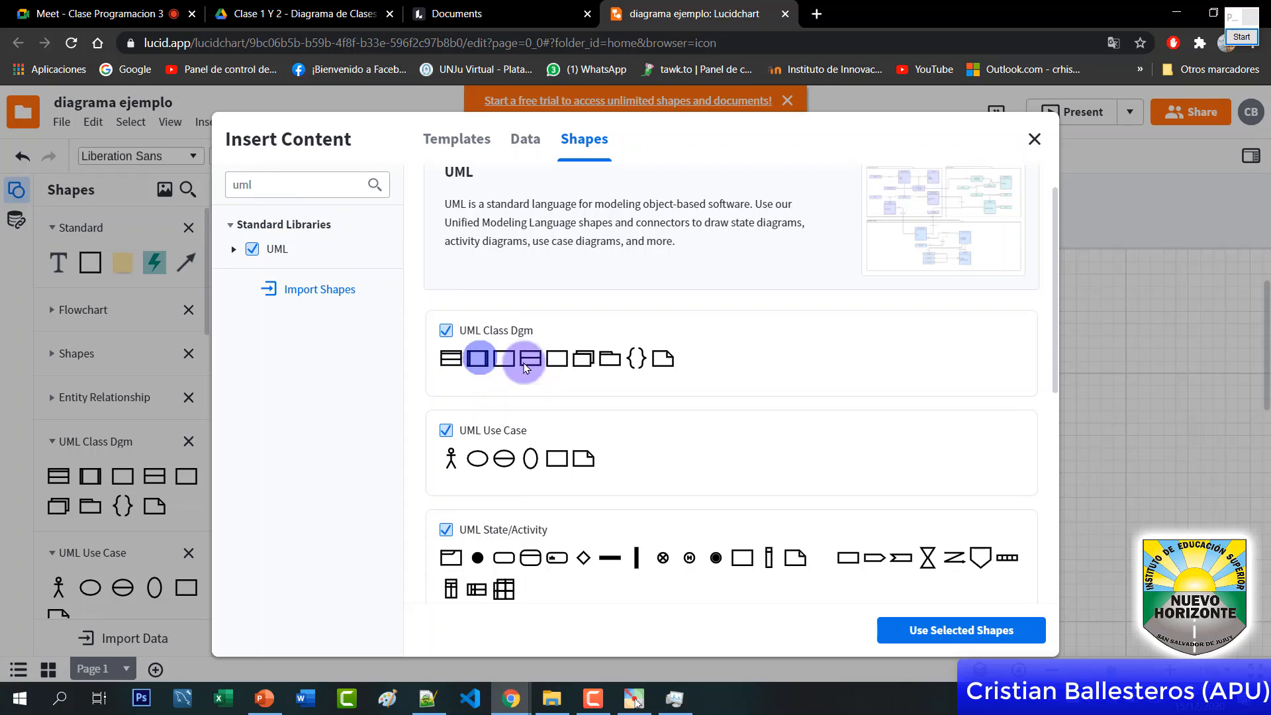
{"action": "left_click", "coordinate": [934, 639]}
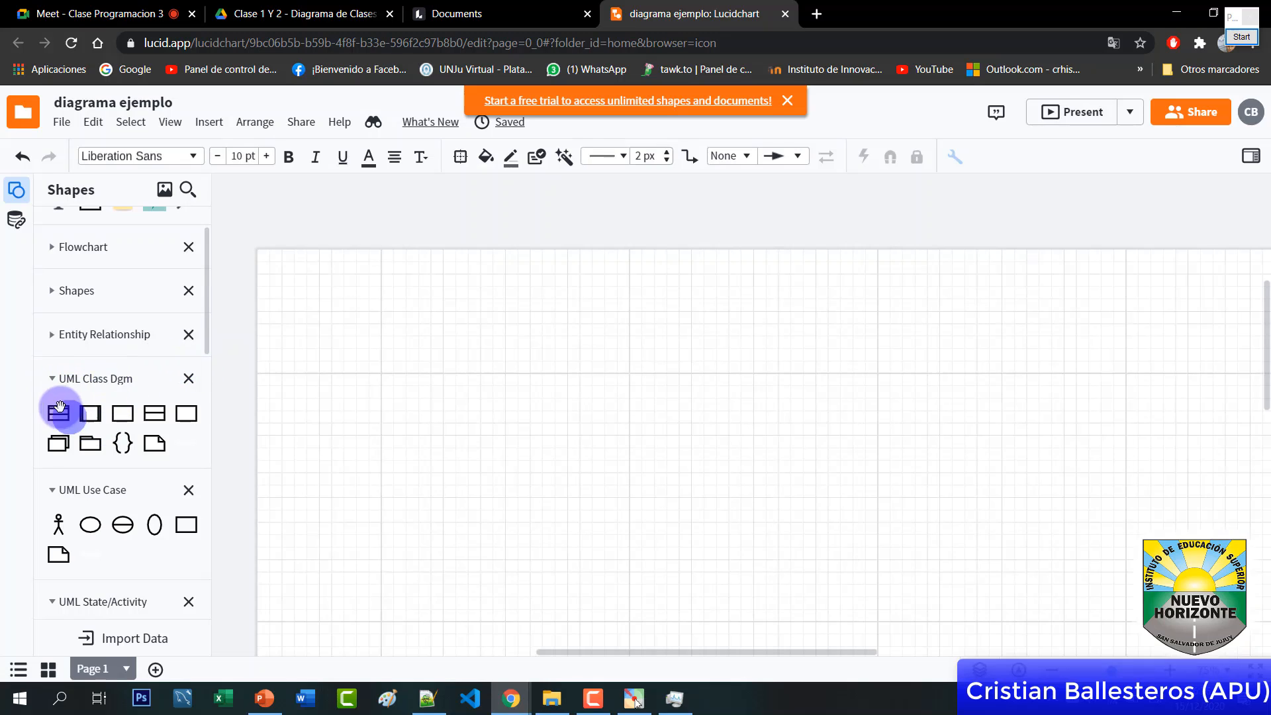
Place a Class shape from the UML Class Dgm library on the canvas and nudge it lower
{"action": "left_click_drag", "start_coordinate": [207, 336], "coordinate": [209, 349]}
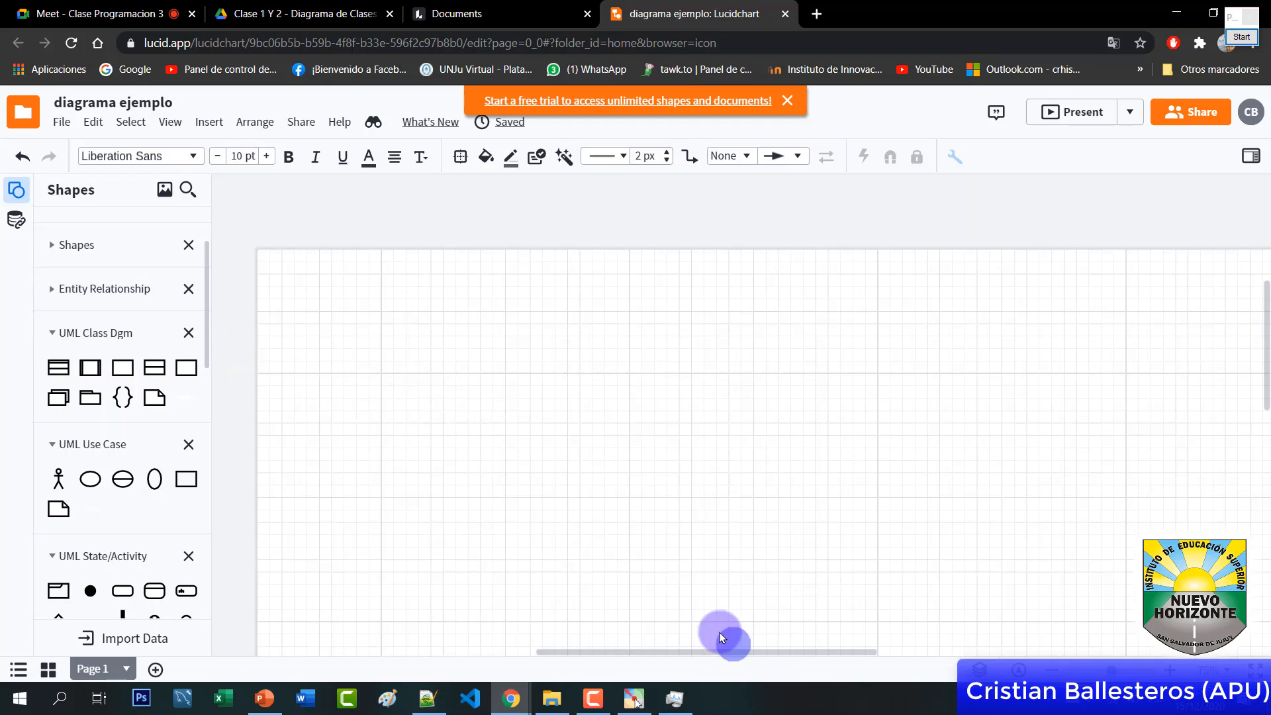
{"action": "mouse_move", "coordinate": [57, 372]}
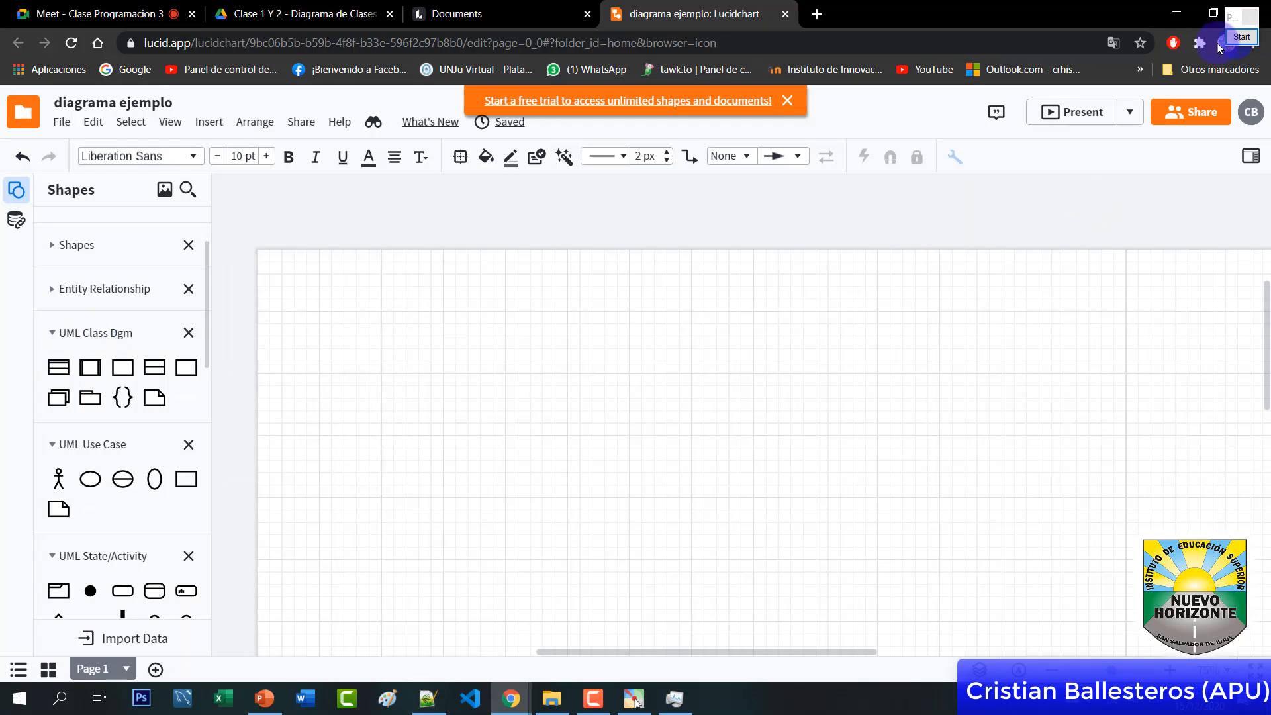
{"action": "left_click", "coordinate": [1242, 37]}
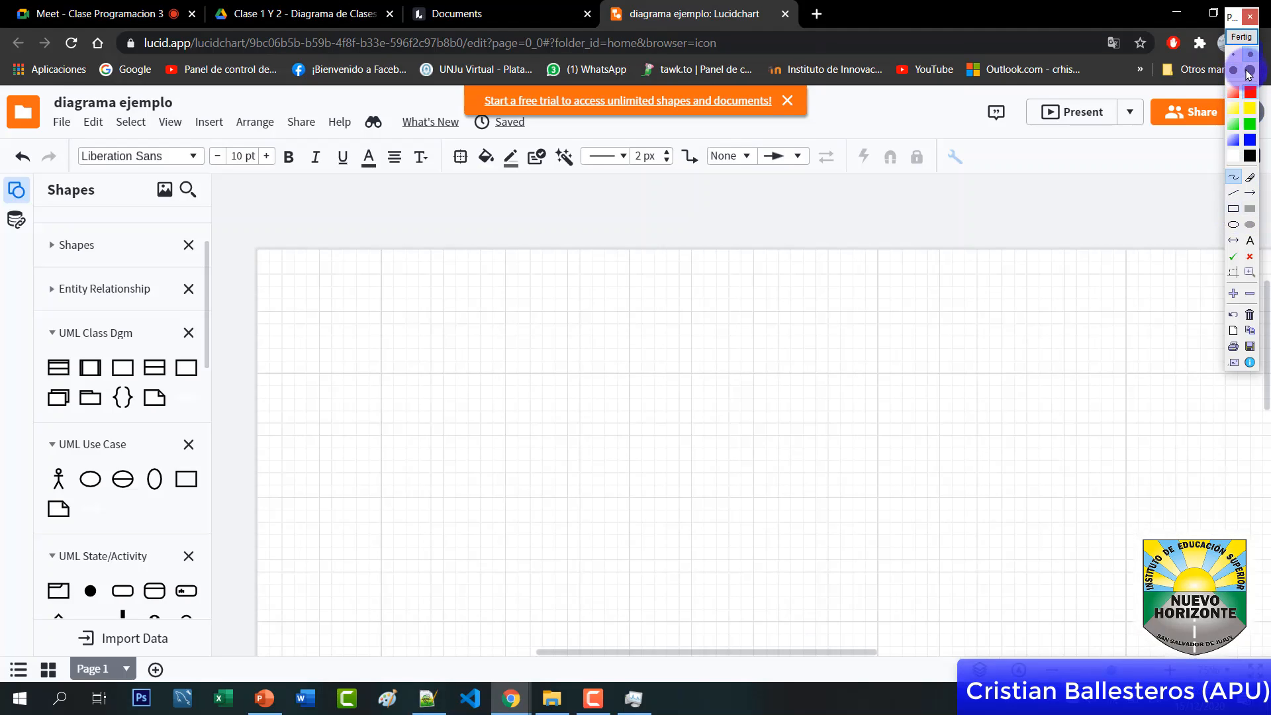
{"action": "left_click", "coordinate": [1250, 273]}
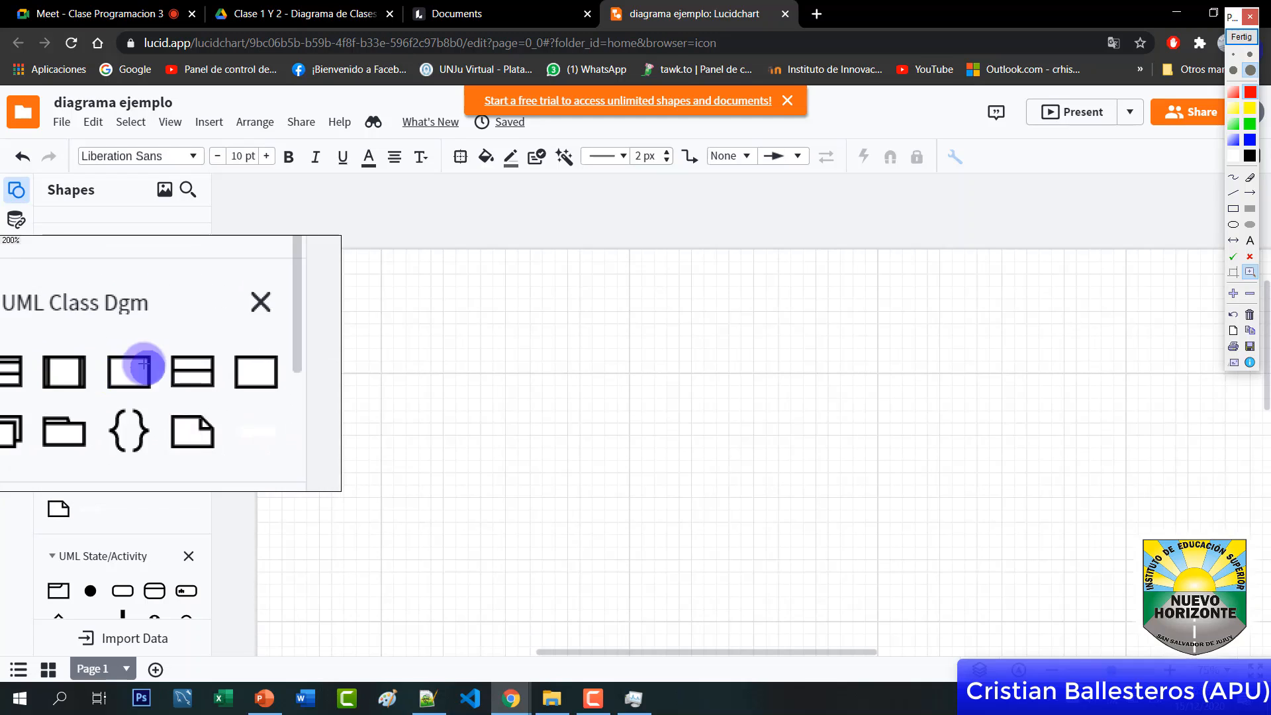
{"action": "left_click", "coordinate": [1241, 36]}
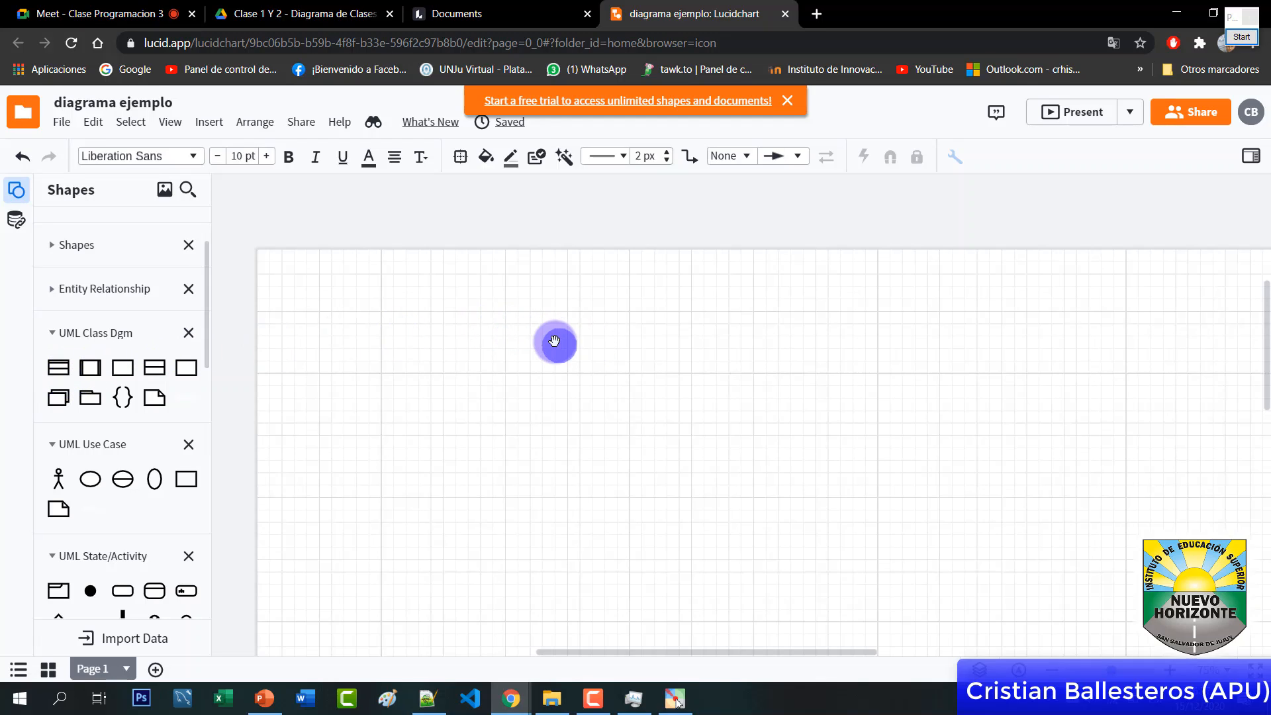
{"action": "left_click", "coordinate": [57, 367]}
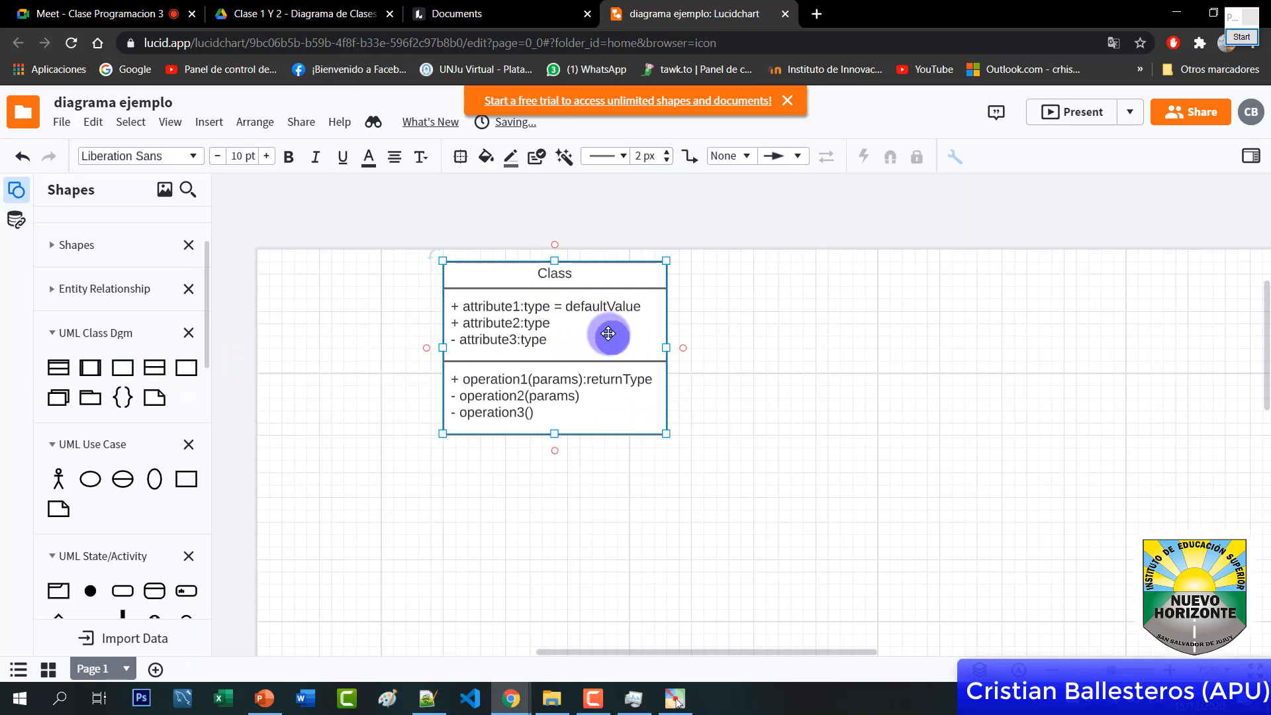
{"action": "left_click_drag", "start_coordinate": [607, 322], "coordinate": [596, 372]}
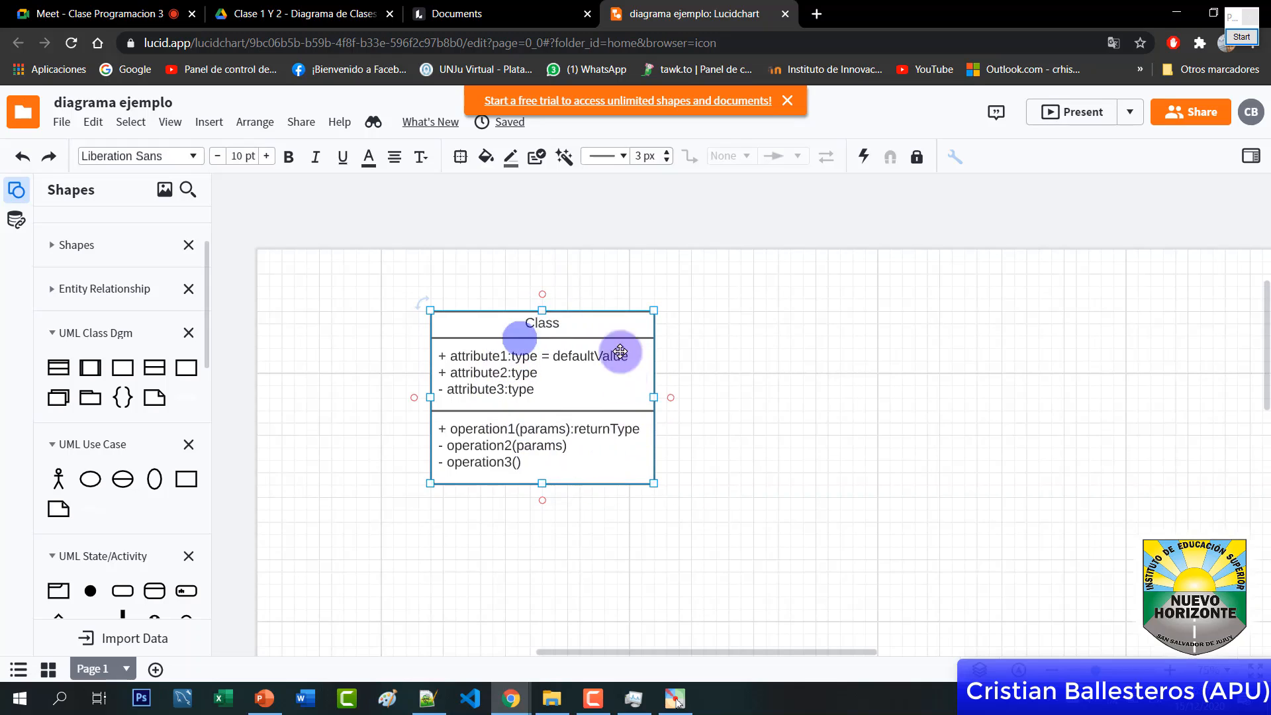
Change the class box's header text from 'Class' to 'Pais'
{"action": "left_click", "coordinate": [821, 441]}
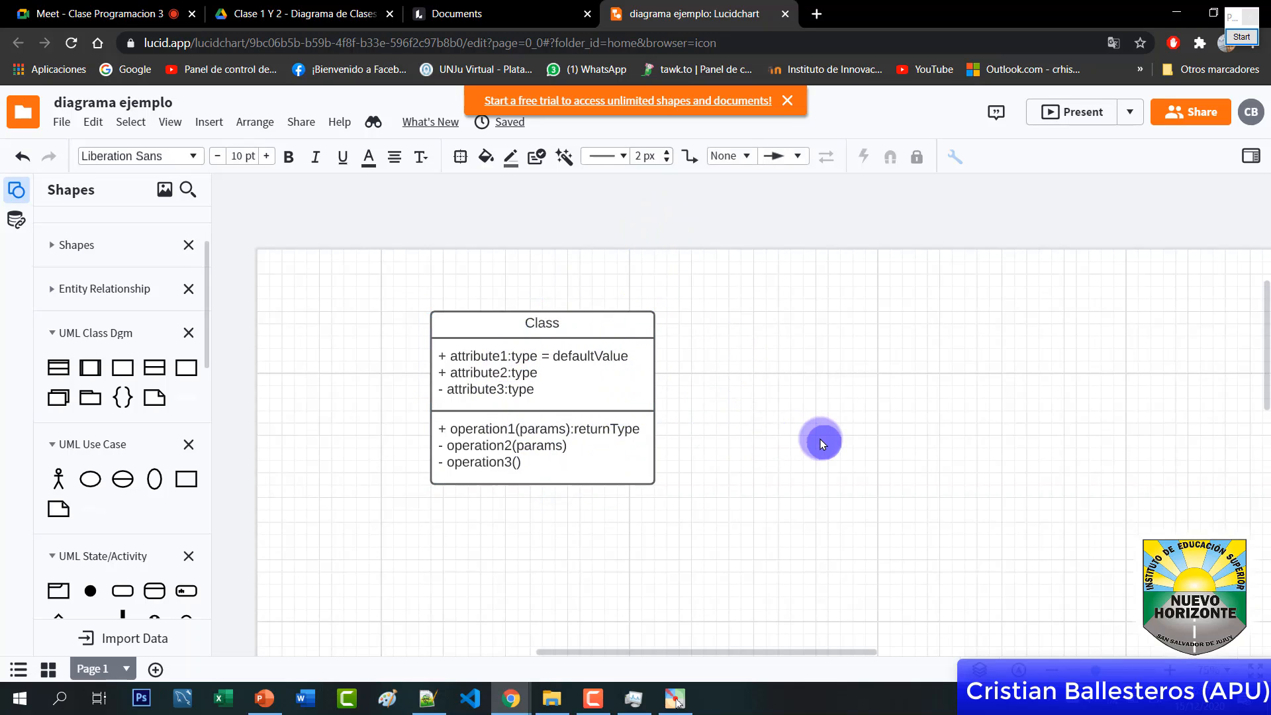
{"action": "left_click", "coordinate": [558, 325]}
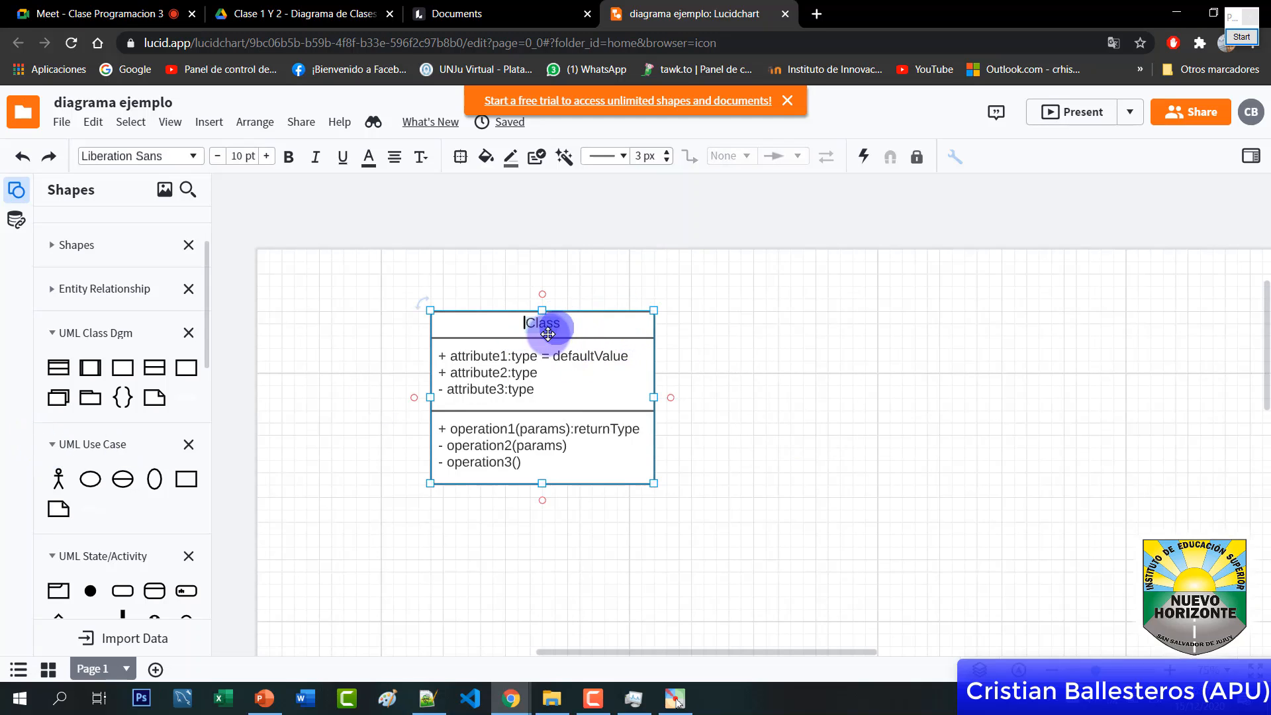
{"action": "double_click", "coordinate": [548, 320]}
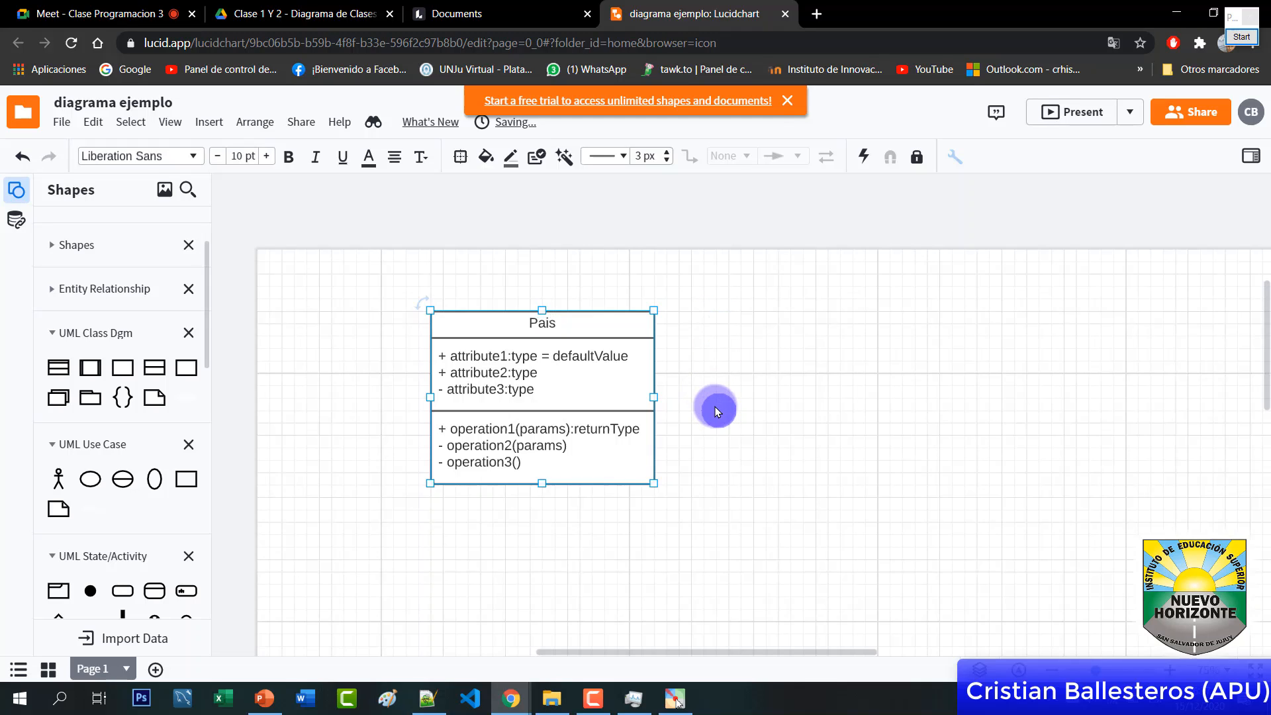
{"action": "left_click", "coordinate": [716, 405]}
{"action": "double_click", "coordinate": [506, 356]}
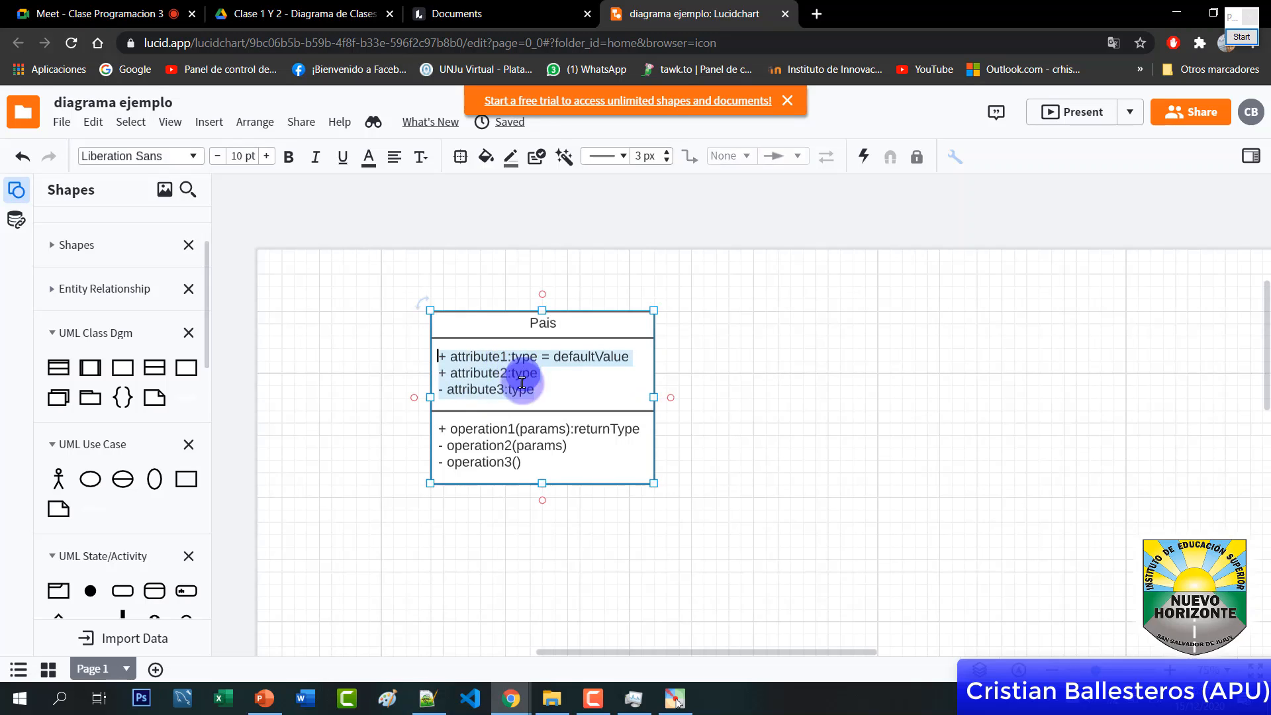
{"action": "left_click", "coordinate": [558, 393]}
{"action": "left_click", "coordinate": [543, 323]}
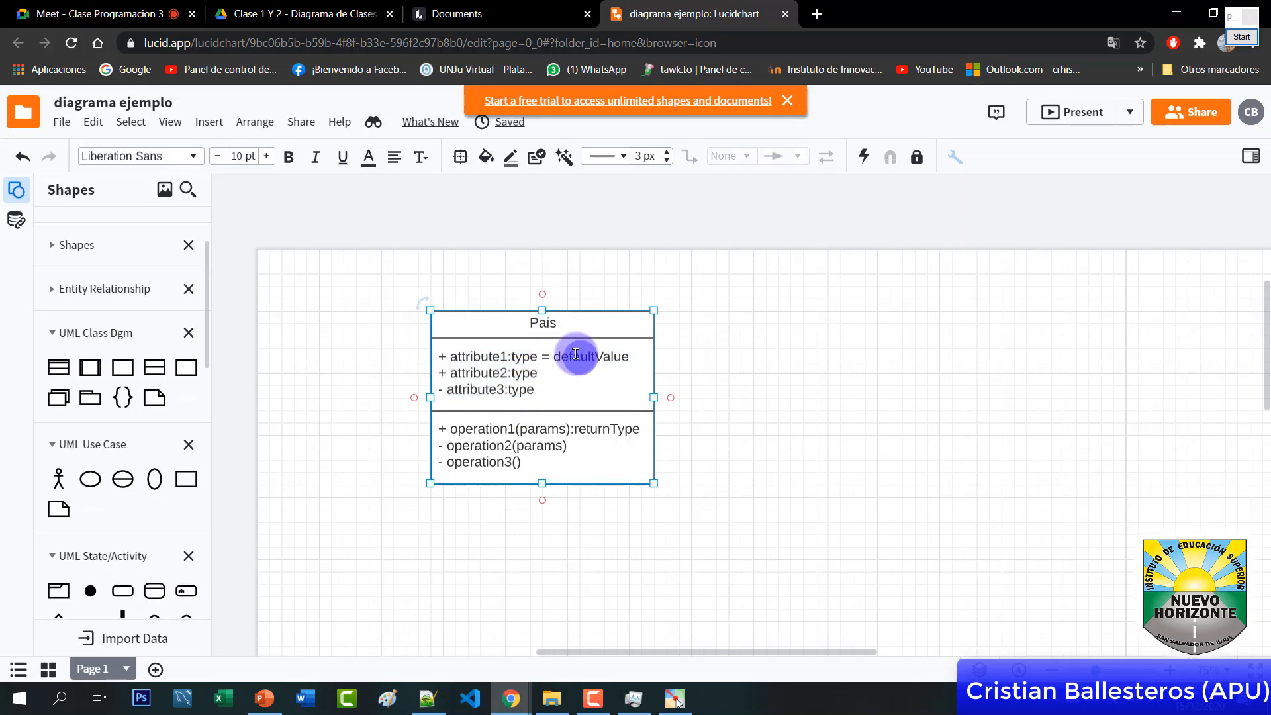
{"action": "left_click", "coordinate": [533, 326]}
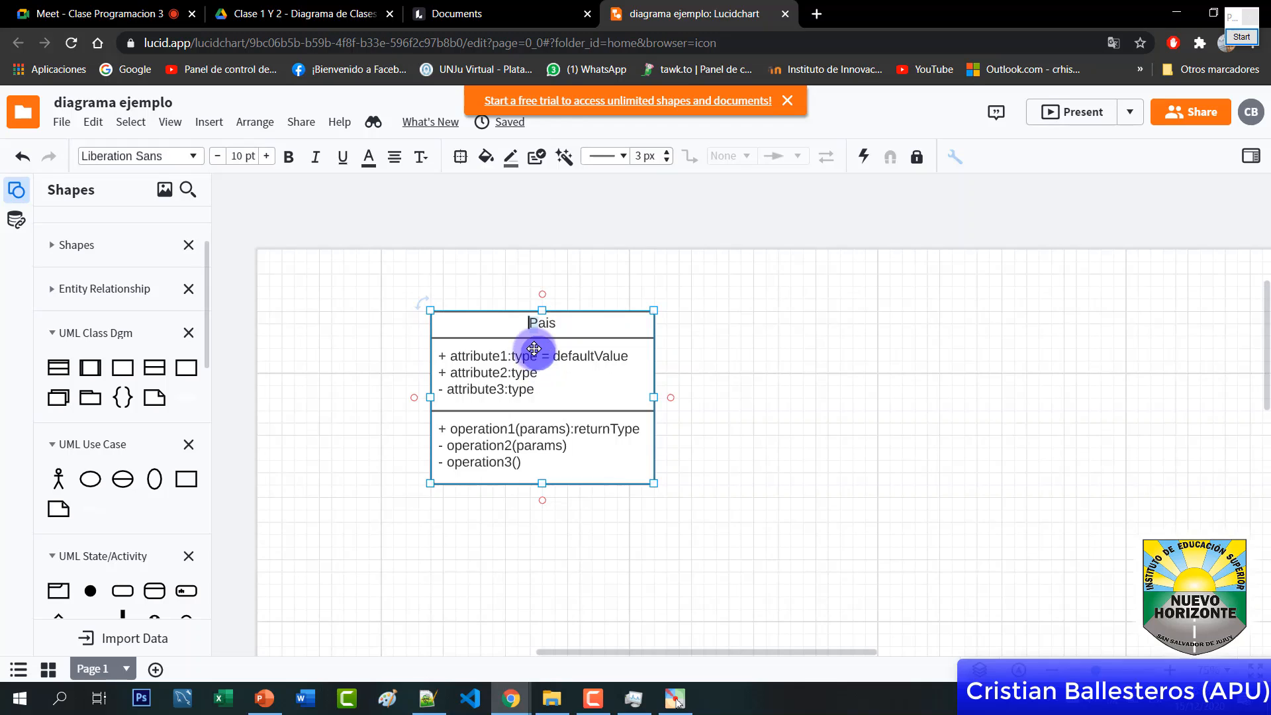
{"action": "left_click", "coordinate": [533, 319]}
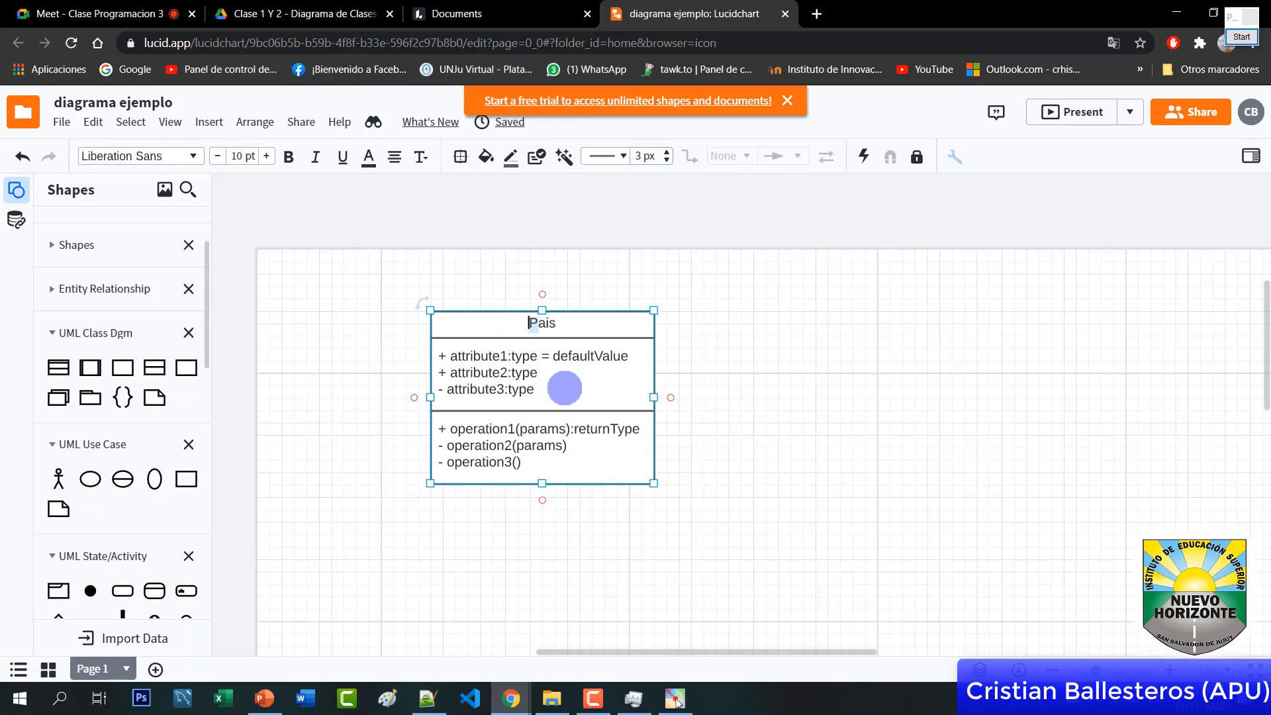
{"action": "left_click", "coordinate": [1241, 36]}
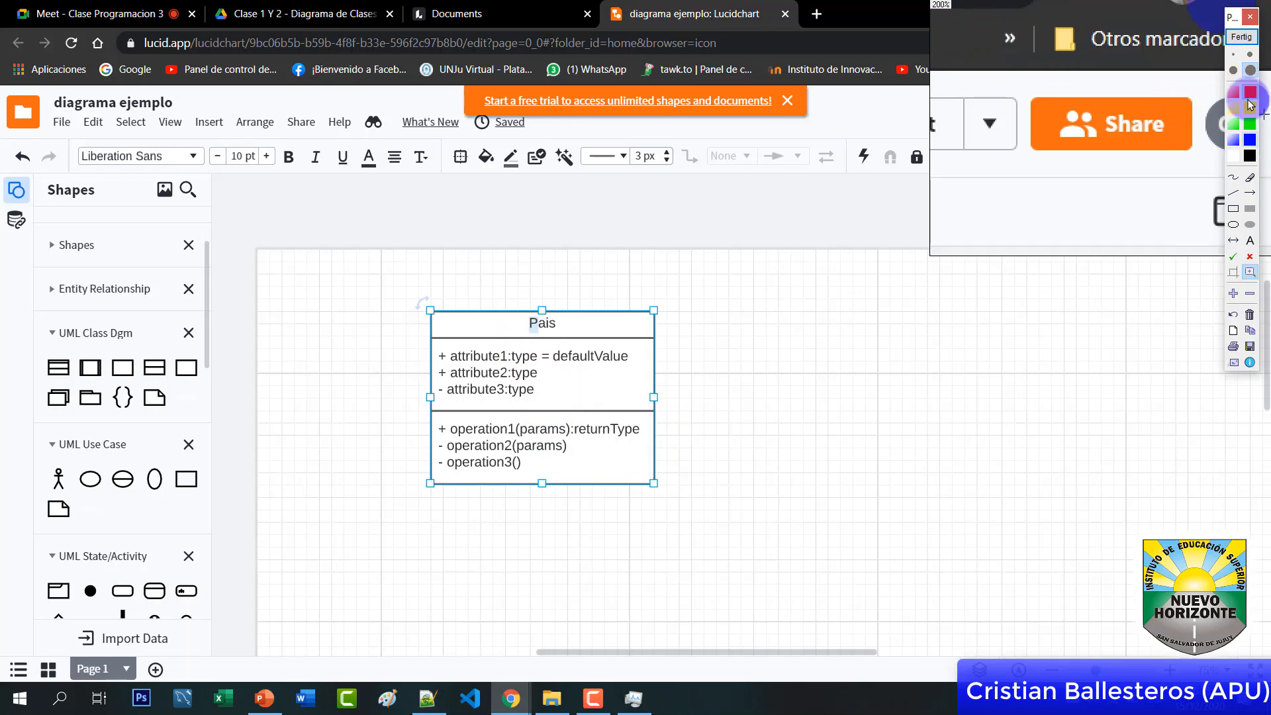
With a thin freehand pen, draw arrows labelled 'atrib' at the attributes and 'NC' at the class name
{"action": "left_click", "coordinate": [1250, 54]}
{"action": "left_click", "coordinate": [1234, 177]}
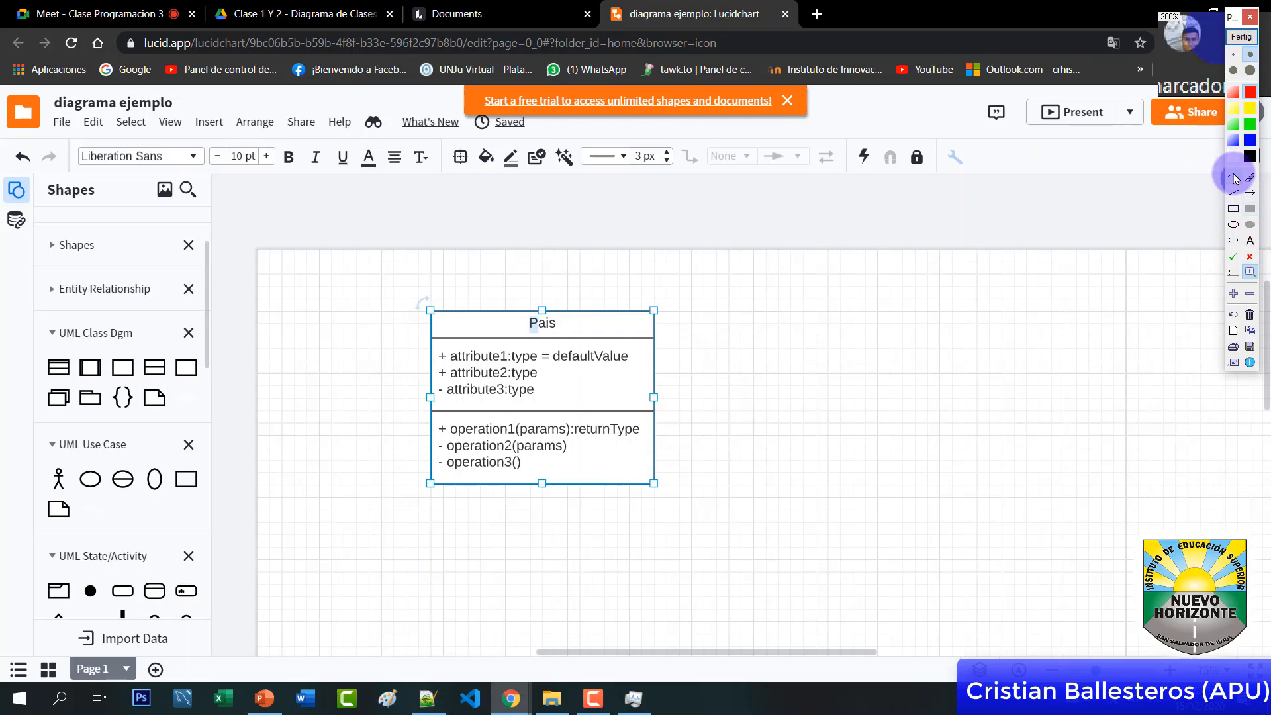
{"action": "mouse_move", "coordinate": [768, 330]}
{"action": "left_mouse_down"}
{"action": "mouse_move", "coordinate": [635, 377]}
{"action": "mouse_move", "coordinate": [658, 380]}
{"action": "left_mouse_up"}
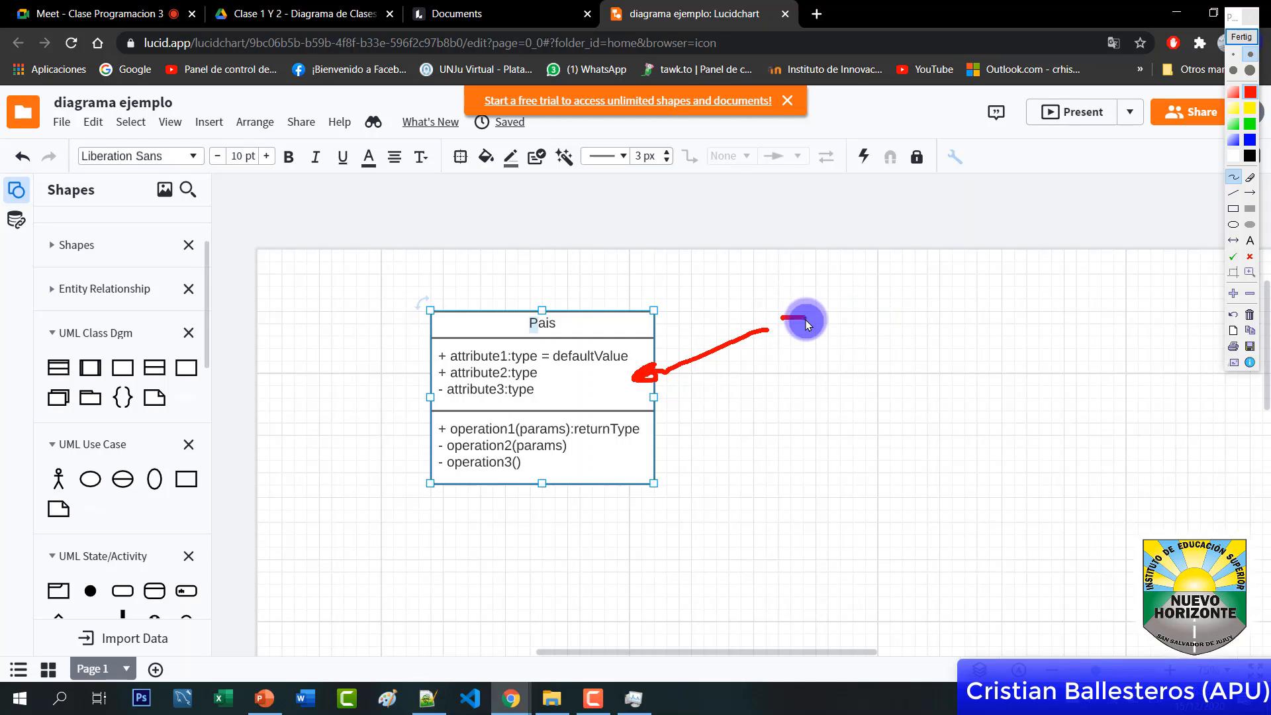
{"action": "left_click_drag", "start_coordinate": [813, 323], "coordinate": [819, 346]}
{"action": "mouse_move", "coordinate": [809, 279]}
{"action": "left_mouse_down"}
{"action": "mouse_move", "coordinate": [831, 342]}
{"action": "mouse_move", "coordinate": [844, 317]}
{"action": "mouse_move", "coordinate": [842, 341]}
{"action": "left_mouse_up"}
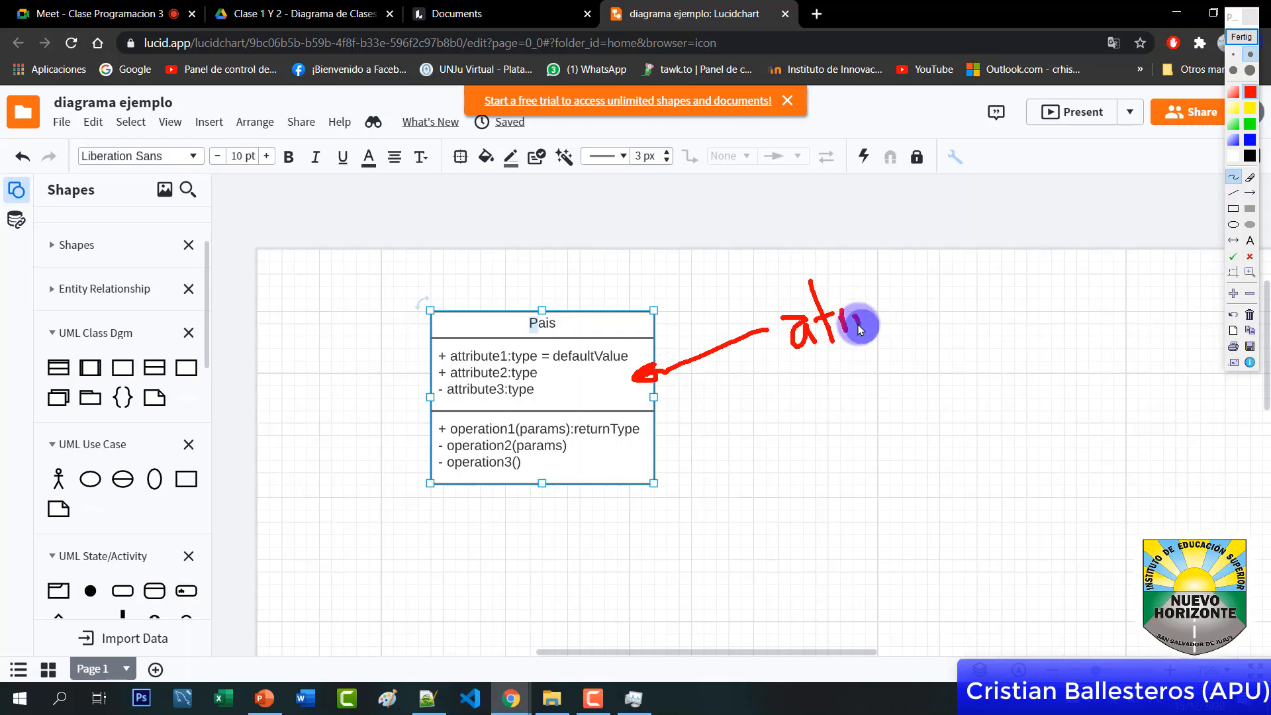
{"action": "left_click_drag", "start_coordinate": [852, 284], "coordinate": [883, 320]}
{"action": "left_click_drag", "start_coordinate": [630, 304], "coordinate": [630, 323]}
{"action": "left_click_drag", "start_coordinate": [695, 241], "coordinate": [698, 276]}
{"action": "left_click_drag", "start_coordinate": [696, 236], "coordinate": [717, 269]}
{"action": "left_click_drag", "start_coordinate": [742, 228], "coordinate": [746, 252]}
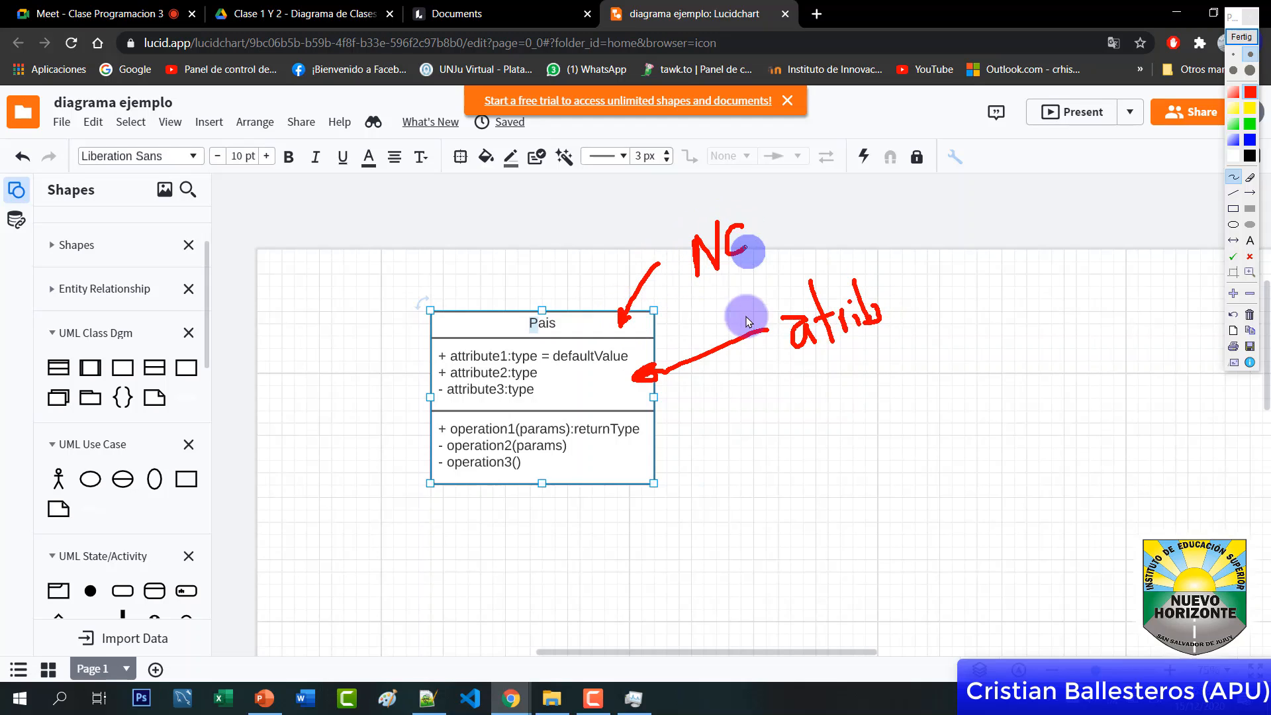
Draw an arrow to the operations section and handwrite the 'Mct' methods label
{"action": "left_click_drag", "start_coordinate": [768, 416], "coordinate": [626, 453]}
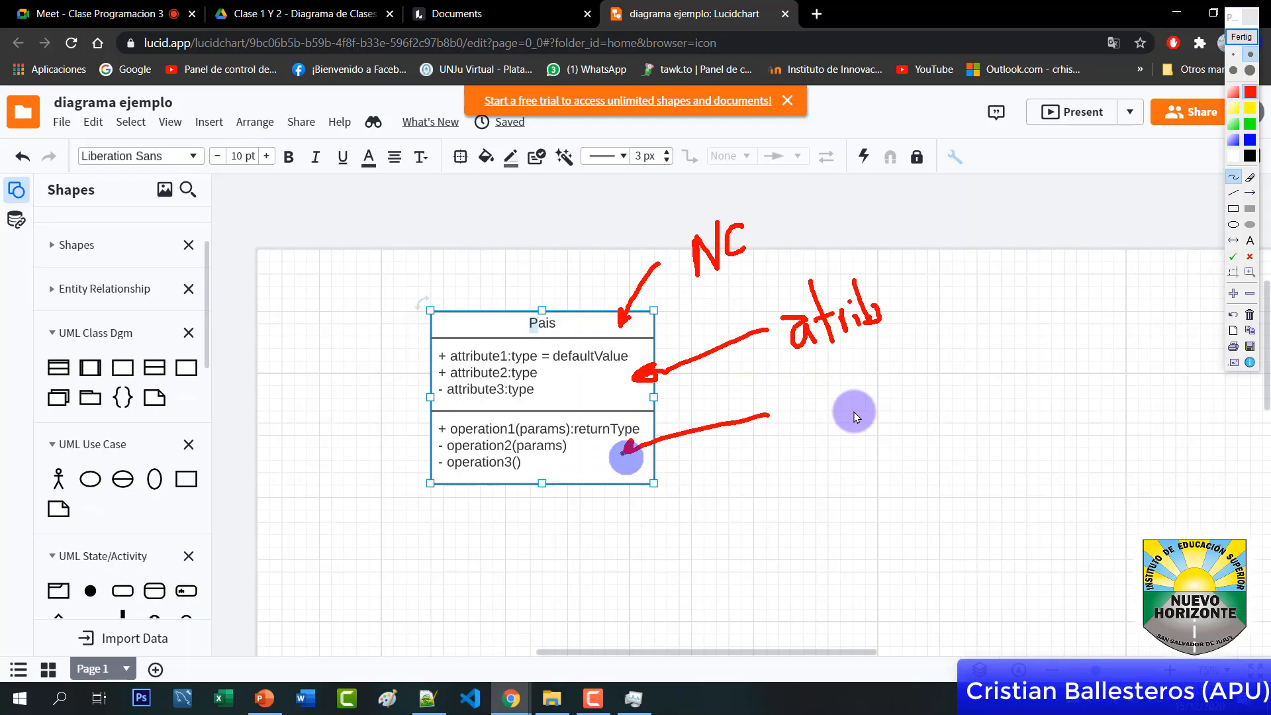
{"action": "left_click_drag", "start_coordinate": [801, 400], "coordinate": [825, 386]}
{"action": "left_click_drag", "start_coordinate": [827, 374], "coordinate": [839, 424]}
{"action": "left_click_drag", "start_coordinate": [854, 412], "coordinate": [866, 432]}
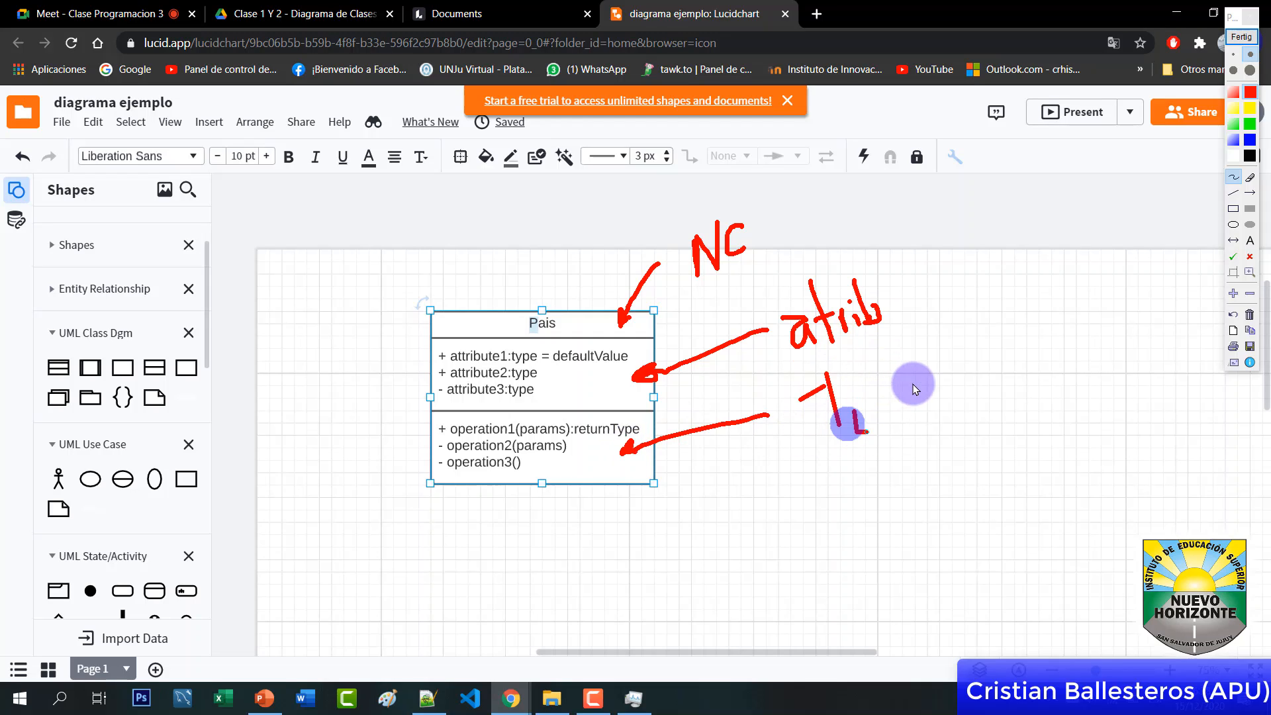
{"action": "left_click_drag", "start_coordinate": [878, 357], "coordinate": [895, 426]}
{"action": "left_click_drag", "start_coordinate": [871, 400], "coordinate": [915, 383]}
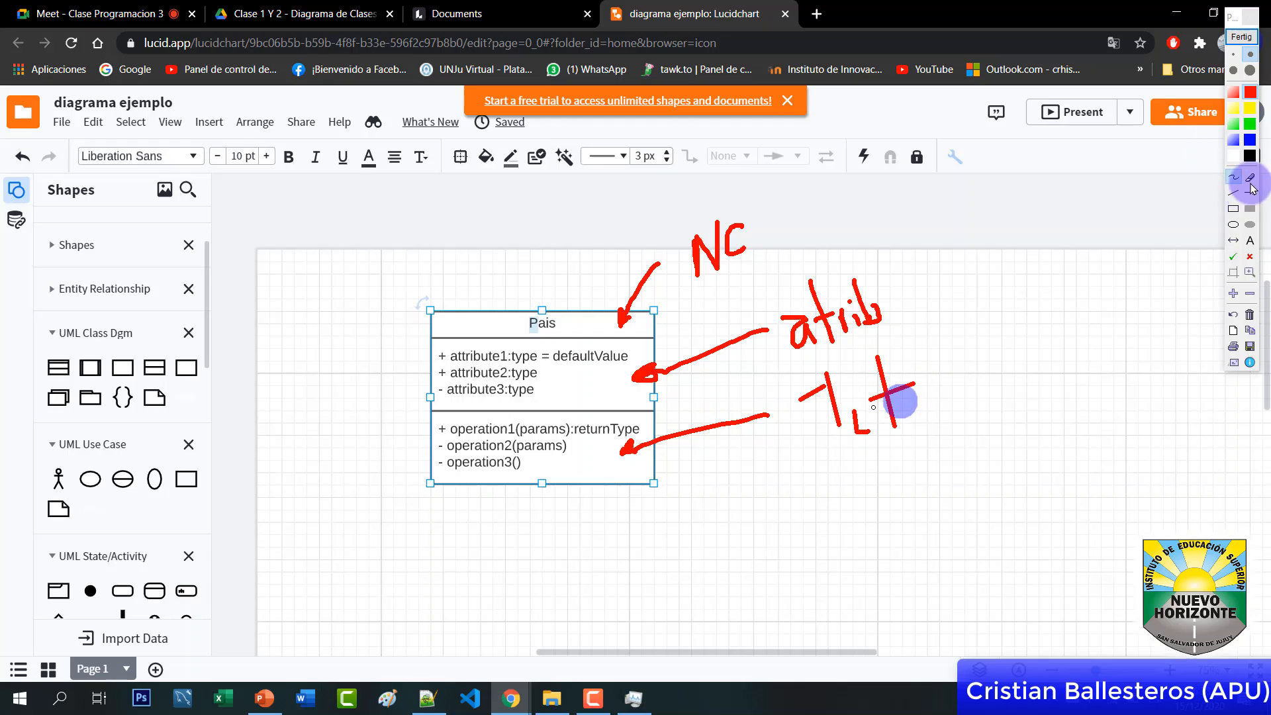
Erase the miswritten methods label strokes, then clear all drawings and close the annotation tool
{"action": "left_click", "coordinate": [1250, 178]}
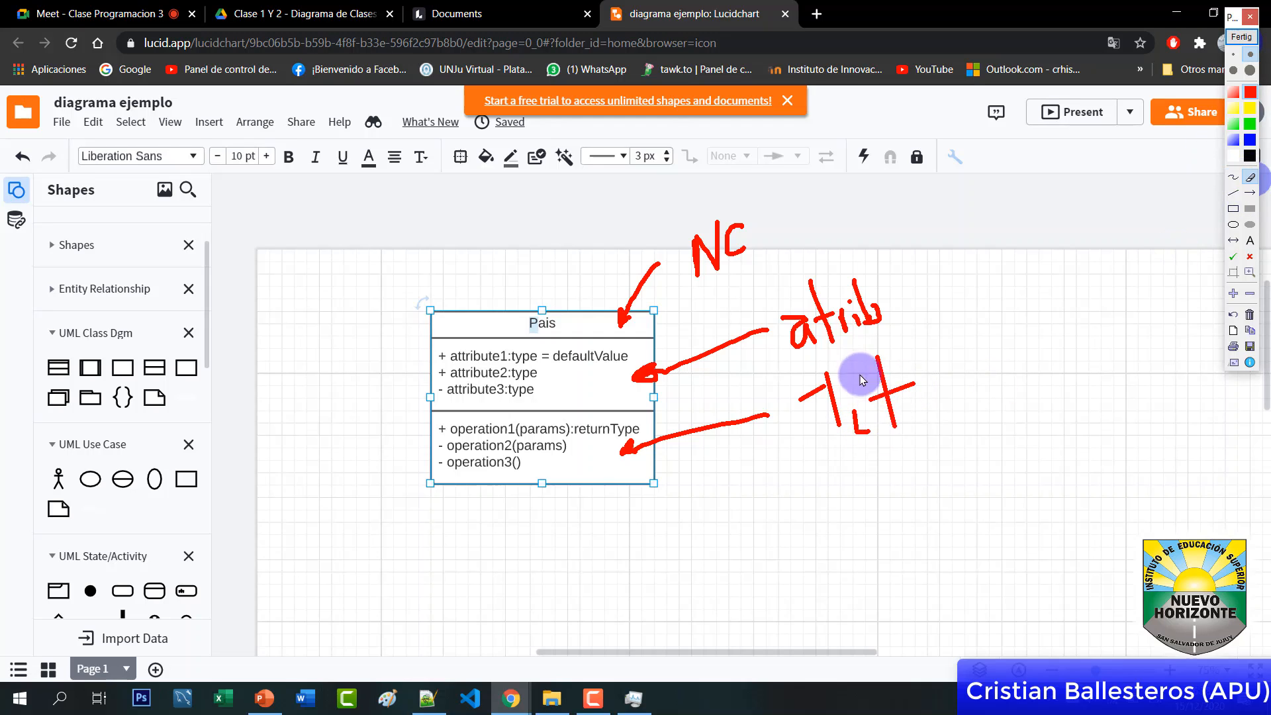
{"action": "left_click", "coordinate": [901, 410]}
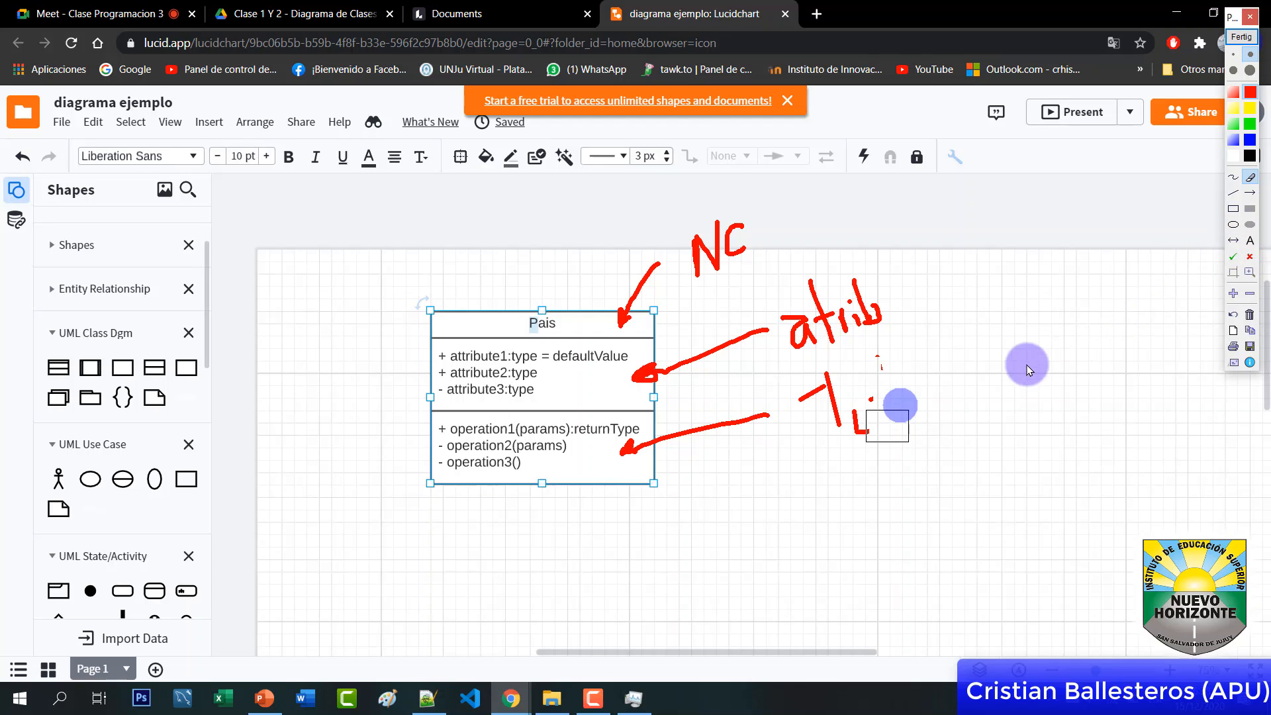
{"action": "mouse_move", "coordinate": [826, 407]}
{"action": "left_mouse_down"}
{"action": "mouse_move", "coordinate": [873, 386]}
{"action": "mouse_move", "coordinate": [818, 429]}
{"action": "mouse_move", "coordinate": [831, 399]}
{"action": "mouse_move", "coordinate": [857, 420]}
{"action": "mouse_move", "coordinate": [898, 391]}
{"action": "left_mouse_up"}
{"action": "left_click", "coordinate": [1233, 178]}
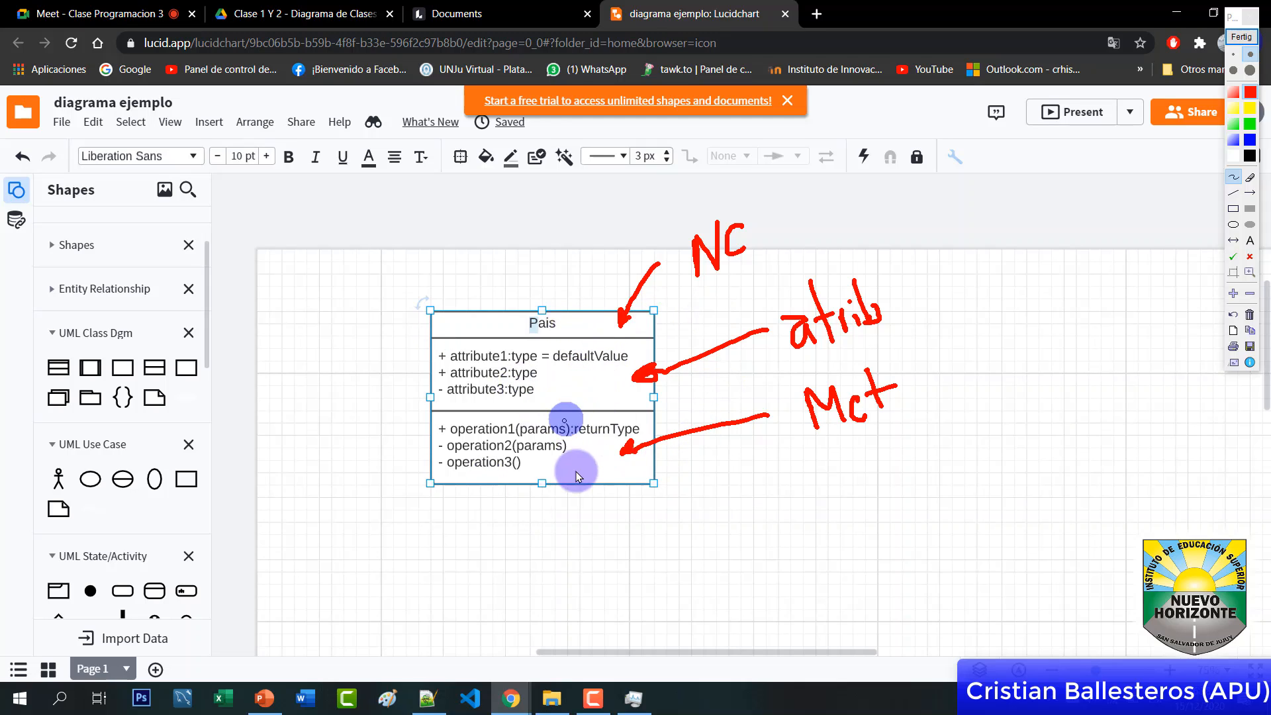
{"action": "left_click", "coordinate": [1241, 41]}
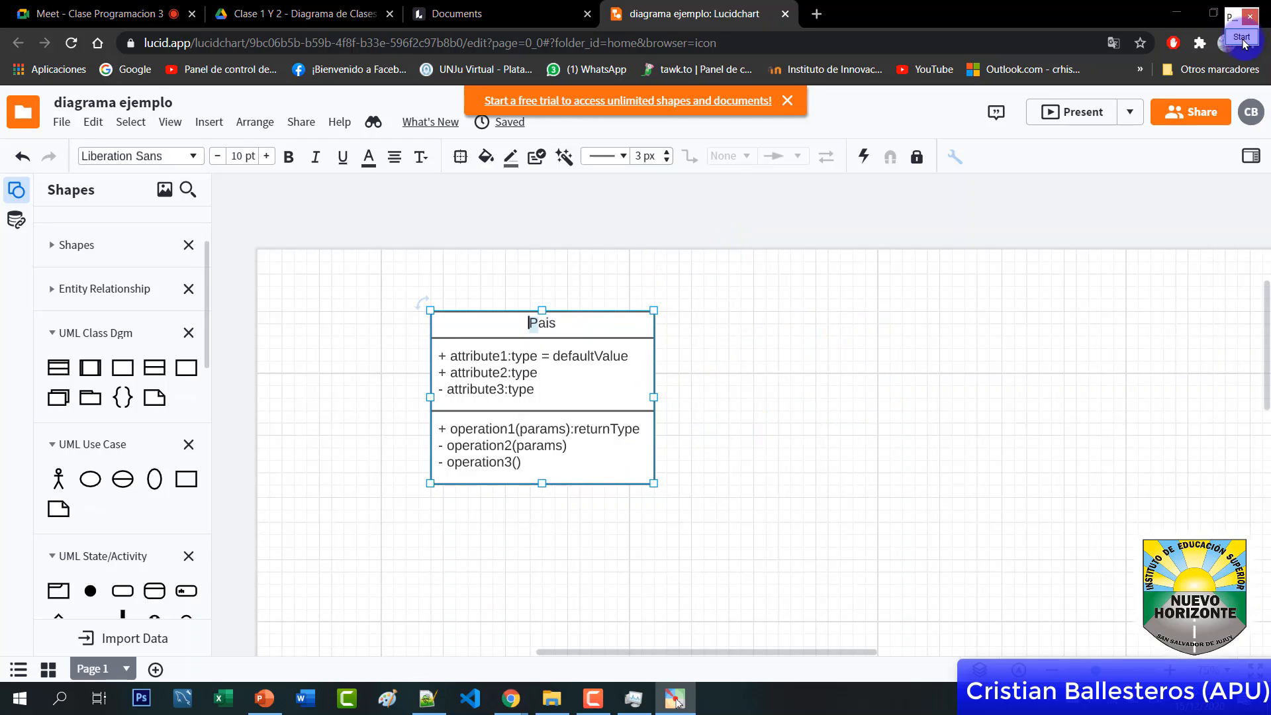
Rename the first attribute from attribute1 to id and replace its placeholder type with int
{"action": "double_click", "coordinate": [541, 376]}
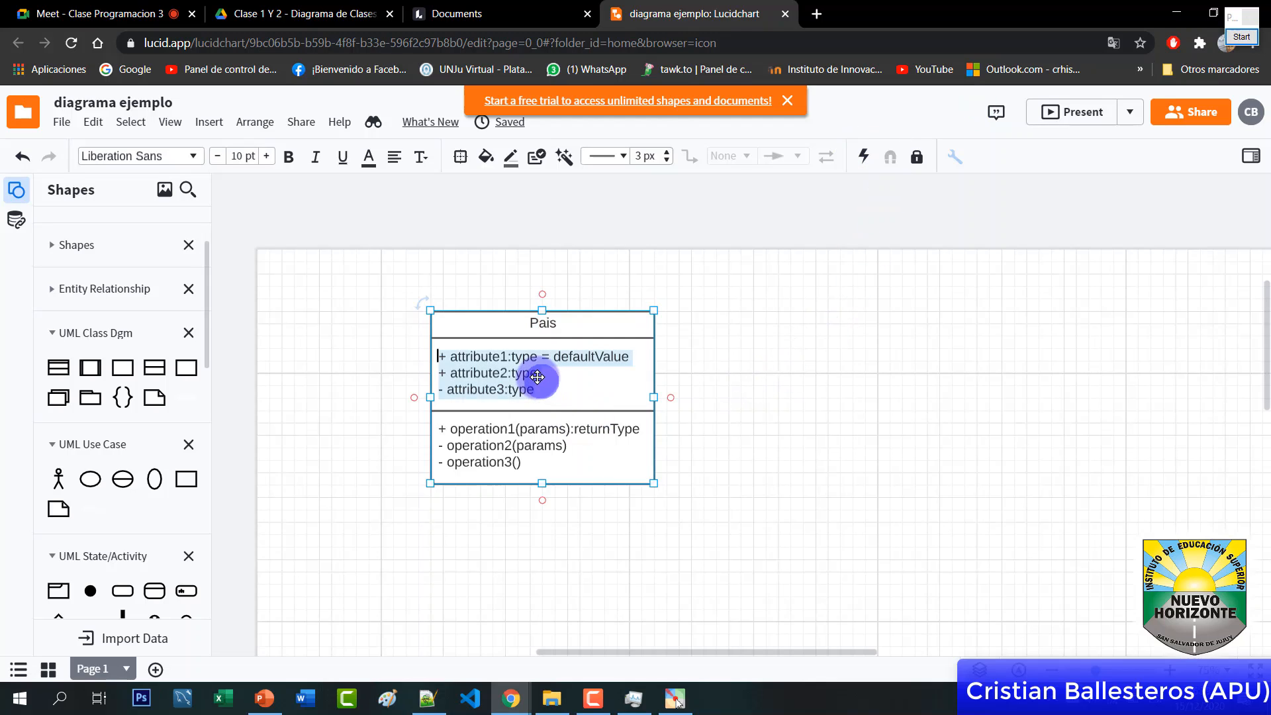
{"action": "left_click", "coordinate": [421, 369]}
{"action": "left_click", "coordinate": [465, 359]}
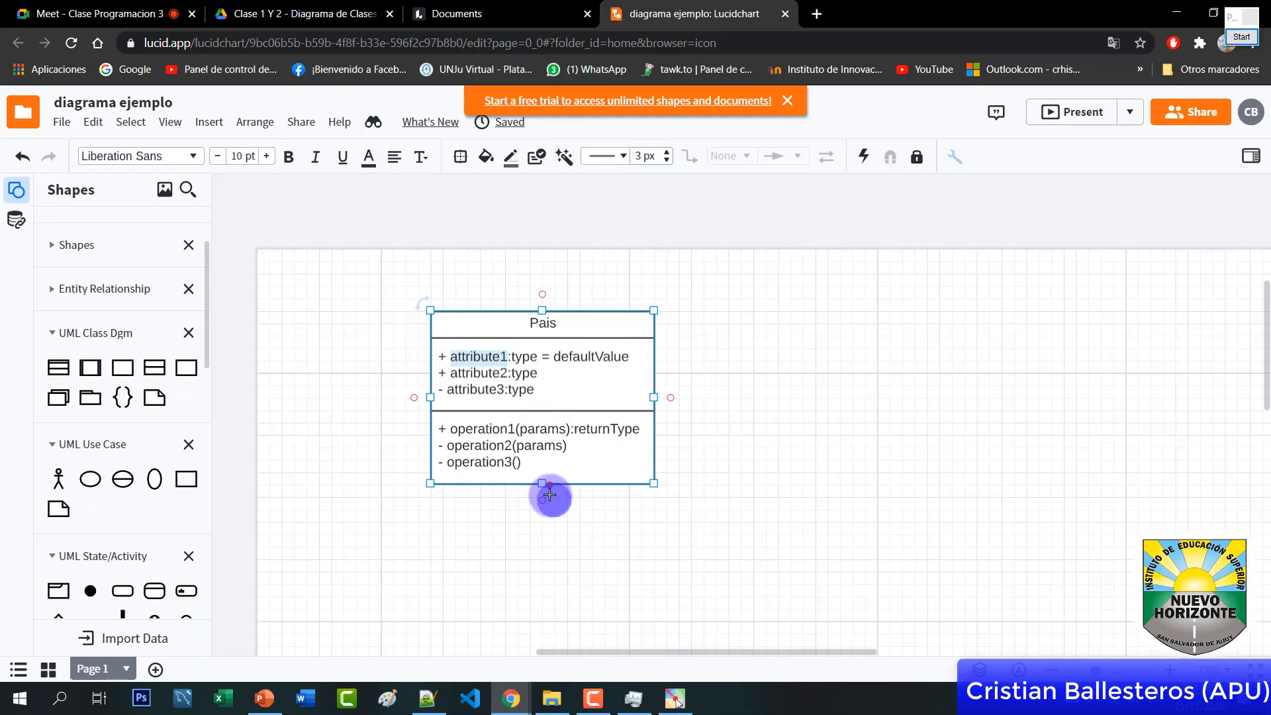
{"action": "type", "text": "id"}
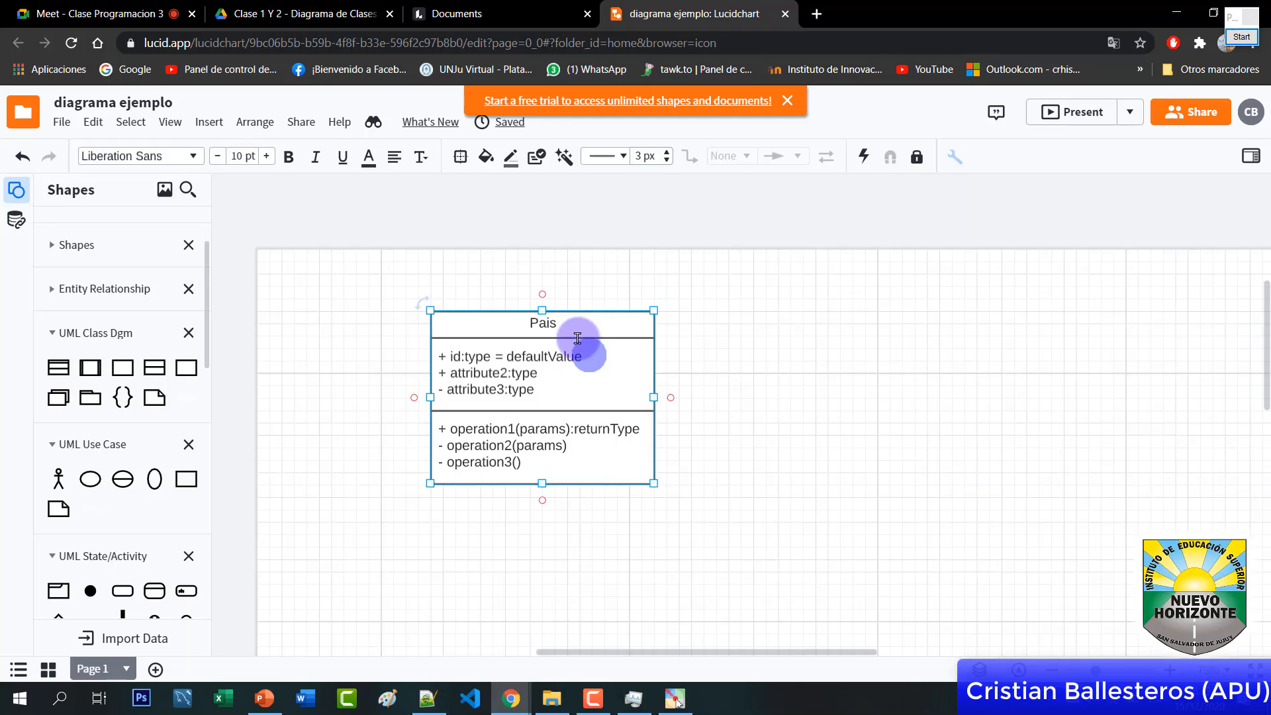
{"action": "double_click", "coordinate": [452, 356]}
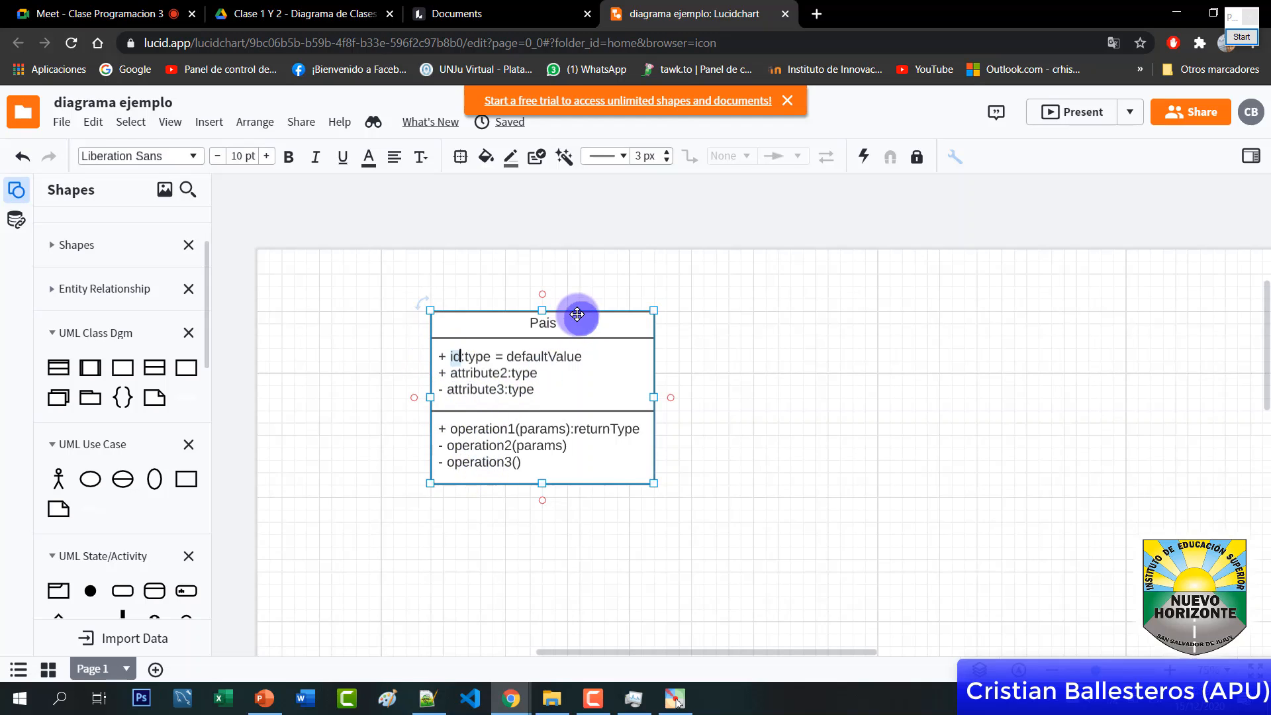
{"action": "double_click", "coordinate": [471, 355]}
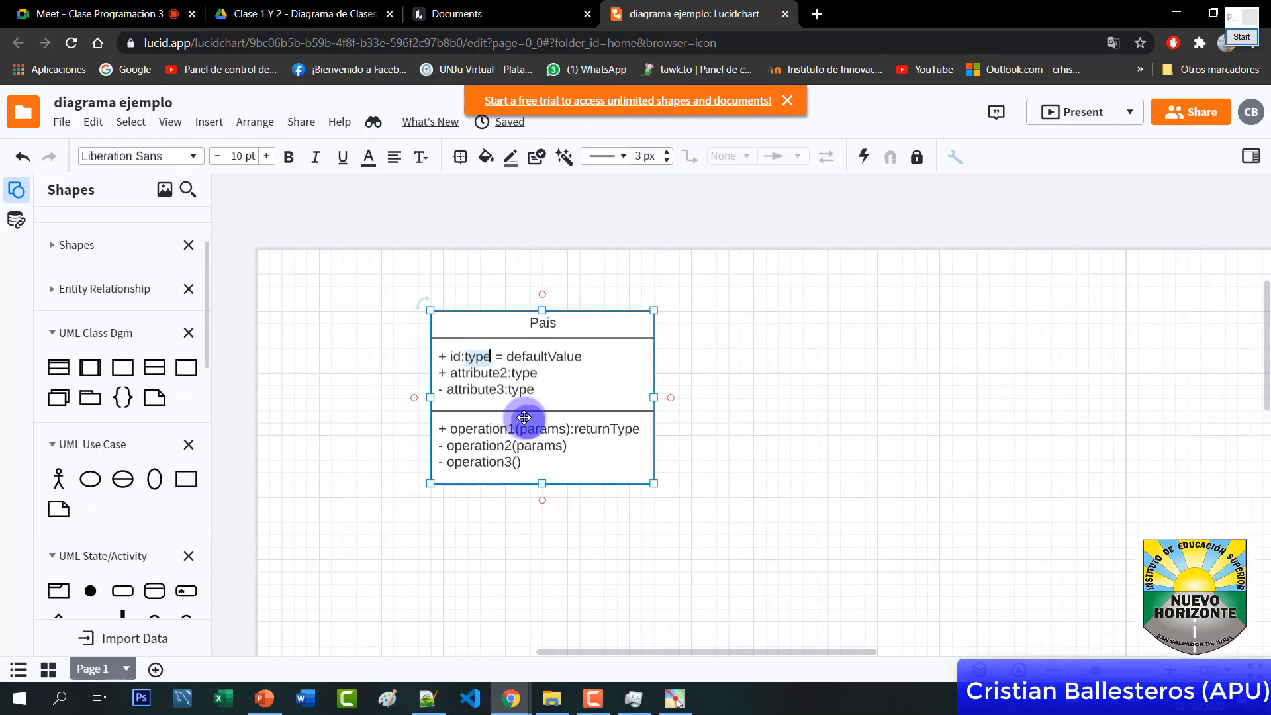
{"action": "key", "text": "BackSpace"}
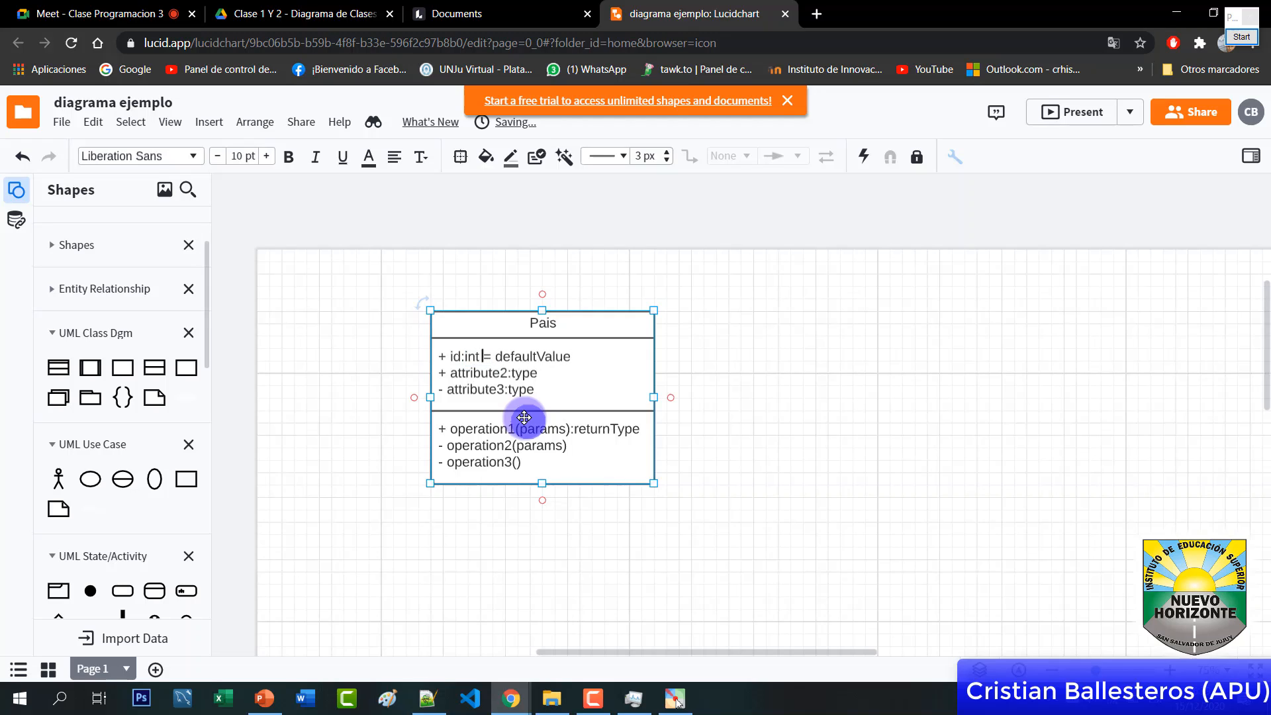
Delete the ' = defaultValue' text so the line reads '+ id:int', then reopen the annotation tool
{"action": "left_click_drag", "start_coordinate": [483, 355], "coordinate": [491, 355]}
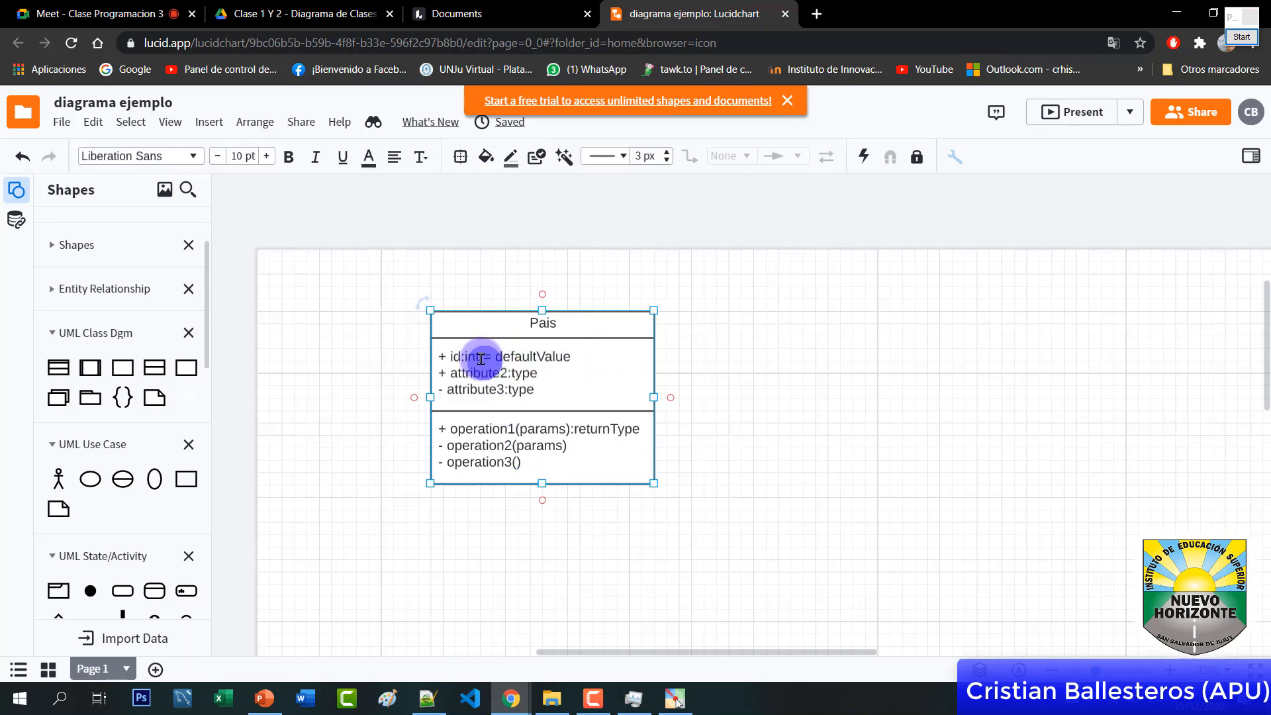
{"action": "left_click_drag", "start_coordinate": [481, 358], "coordinate": [582, 356]}
{"action": "key", "text": "Delete"}
{"action": "key", "text": "Delete"}
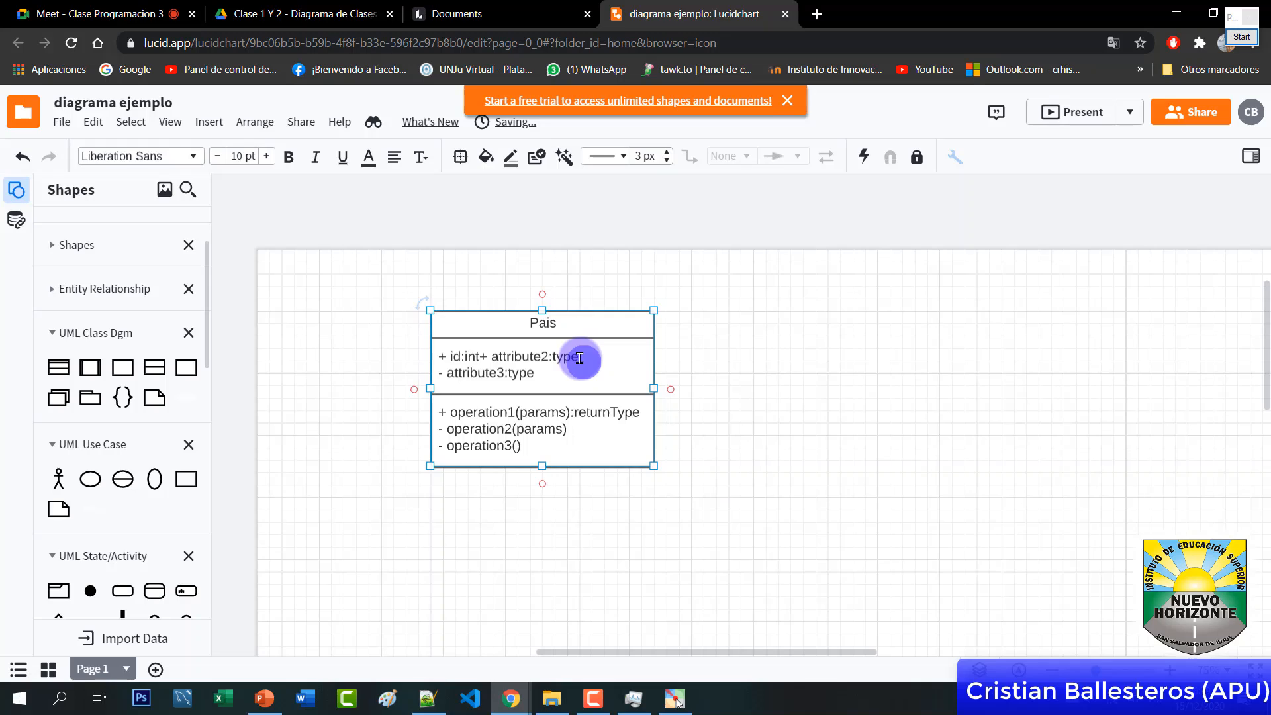
{"action": "key", "text": "Return"}
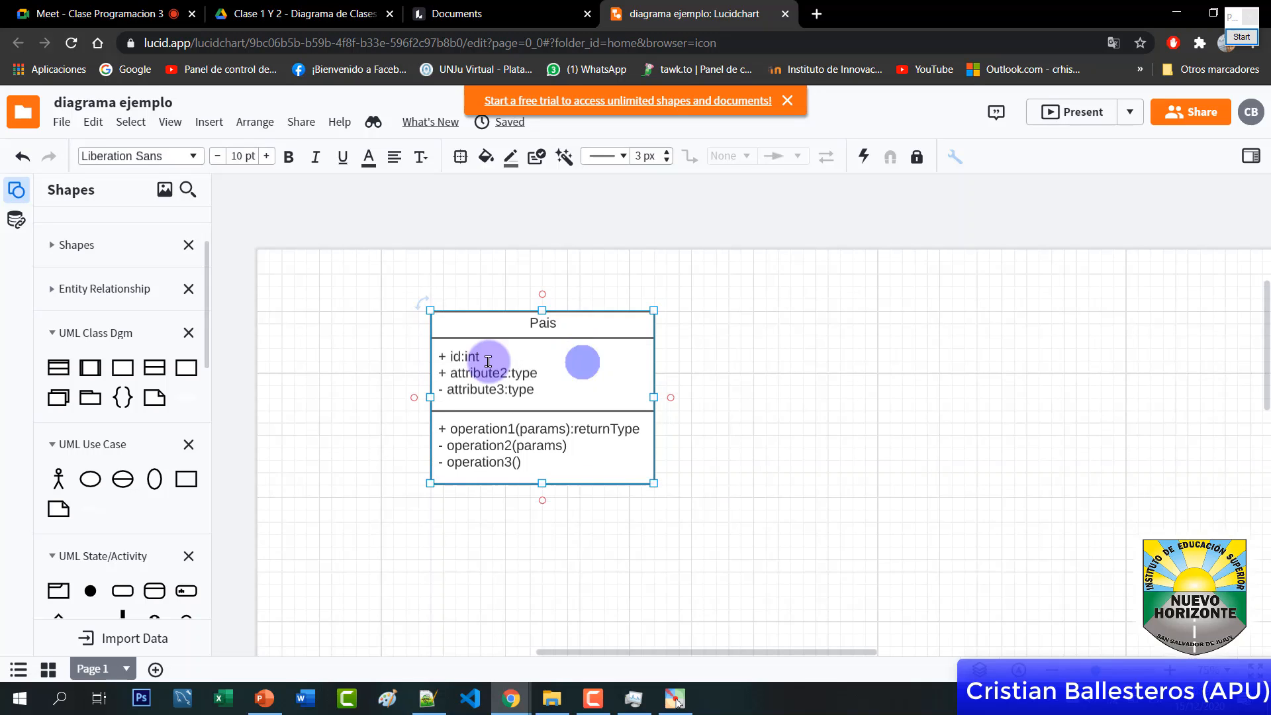
{"action": "left_click", "coordinate": [466, 359]}
{"action": "double_click", "coordinate": [458, 358]}
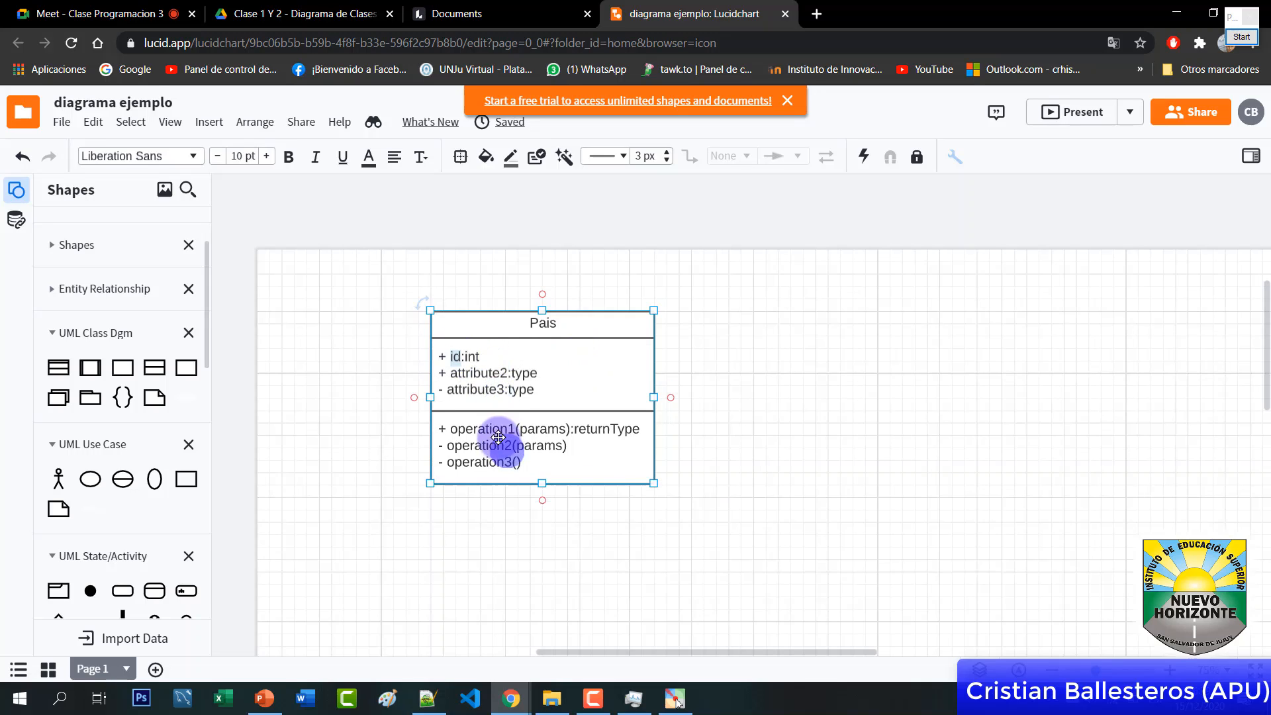
{"action": "double_click", "coordinate": [474, 356]}
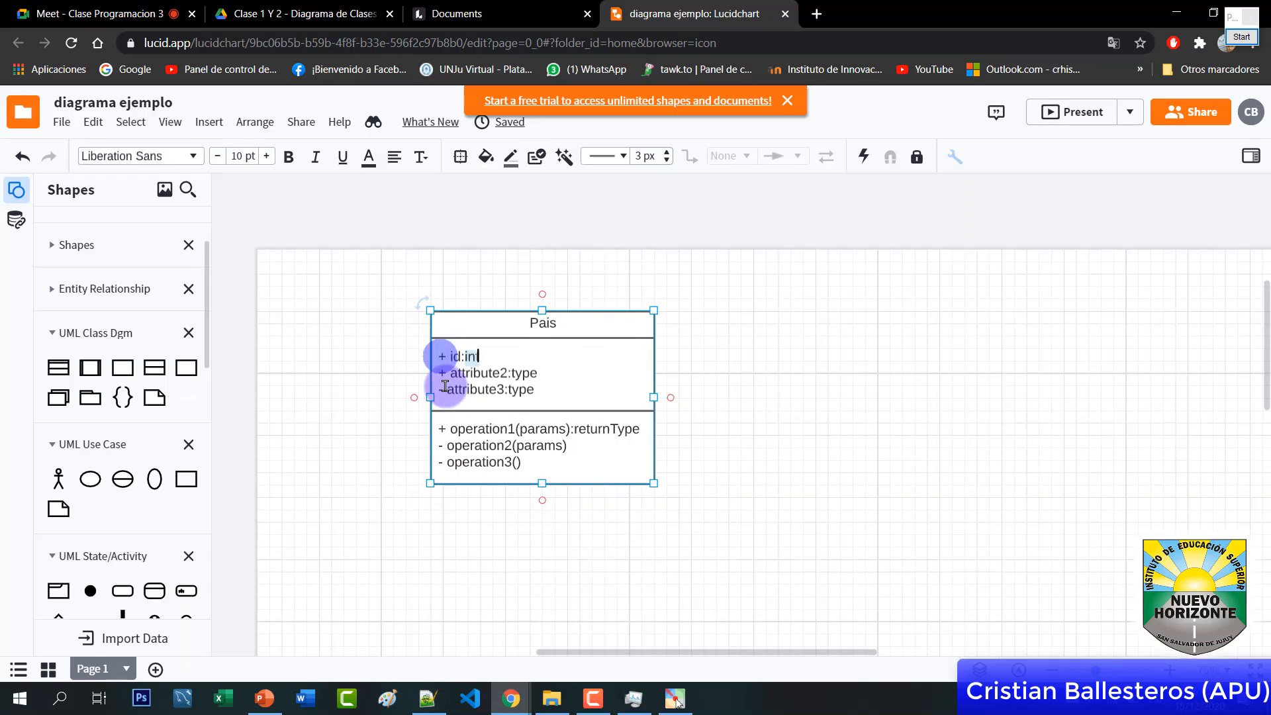
{"action": "left_click", "coordinate": [429, 358]}
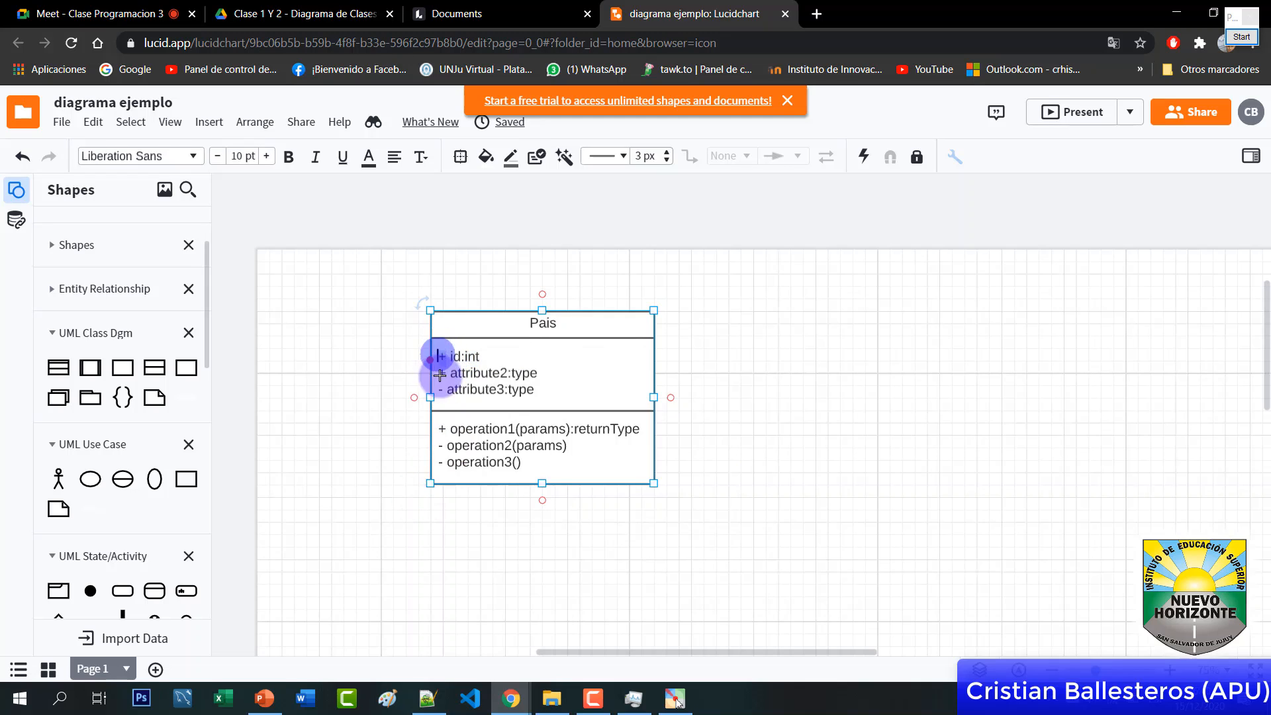
{"action": "left_click", "coordinate": [1242, 36]}
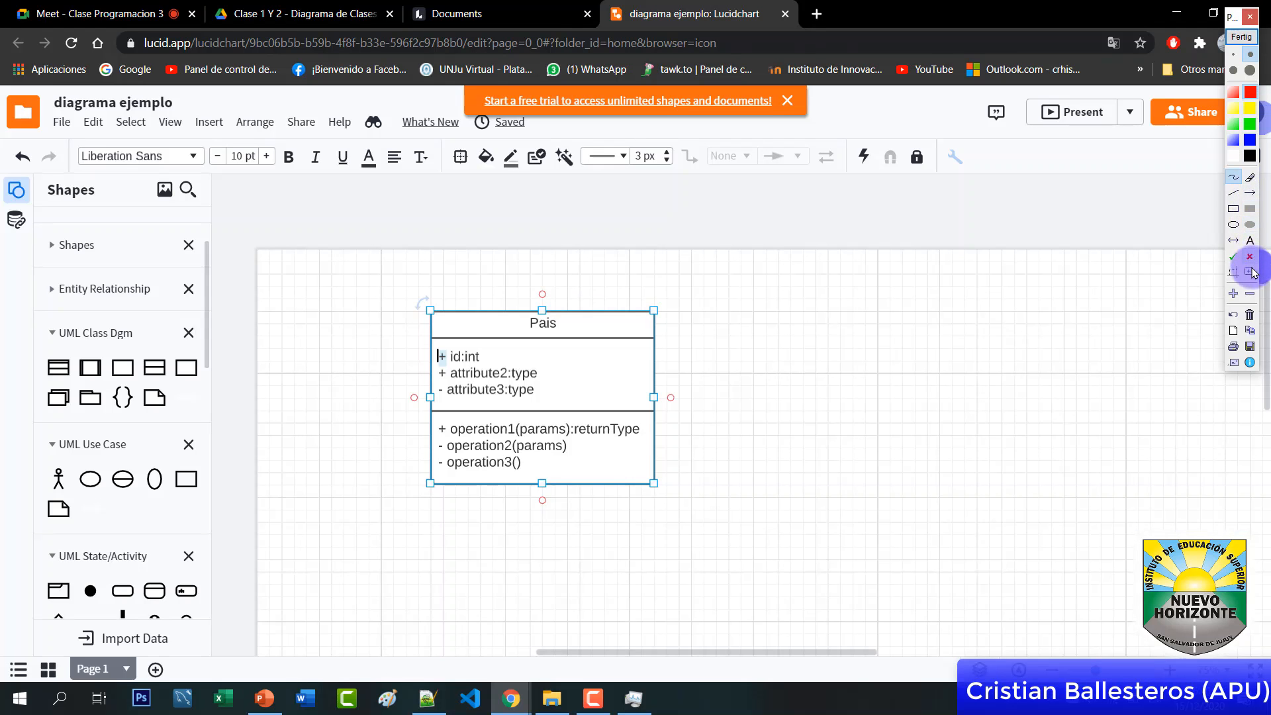
Turn on and enlarge the screen magnifier, then close the annotation tools and return to the diagram
{"action": "left_click", "coordinate": [1251, 272]}
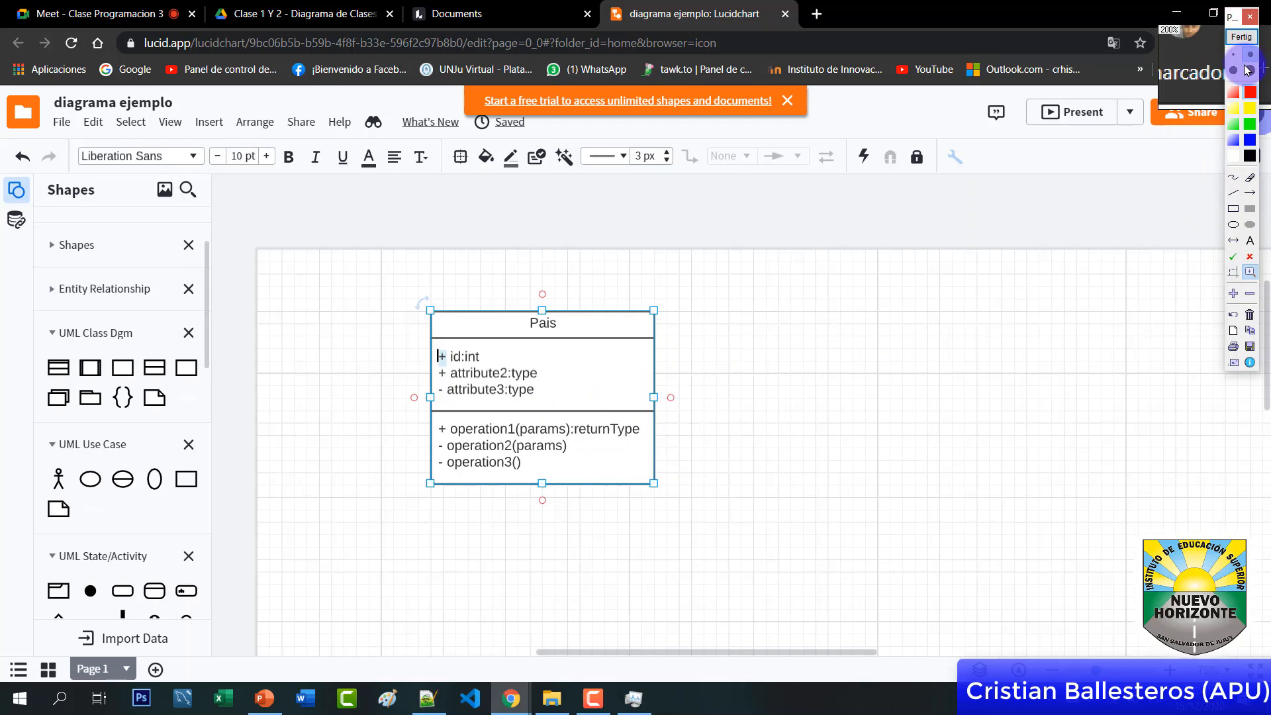
{"action": "left_click", "coordinate": [1248, 70]}
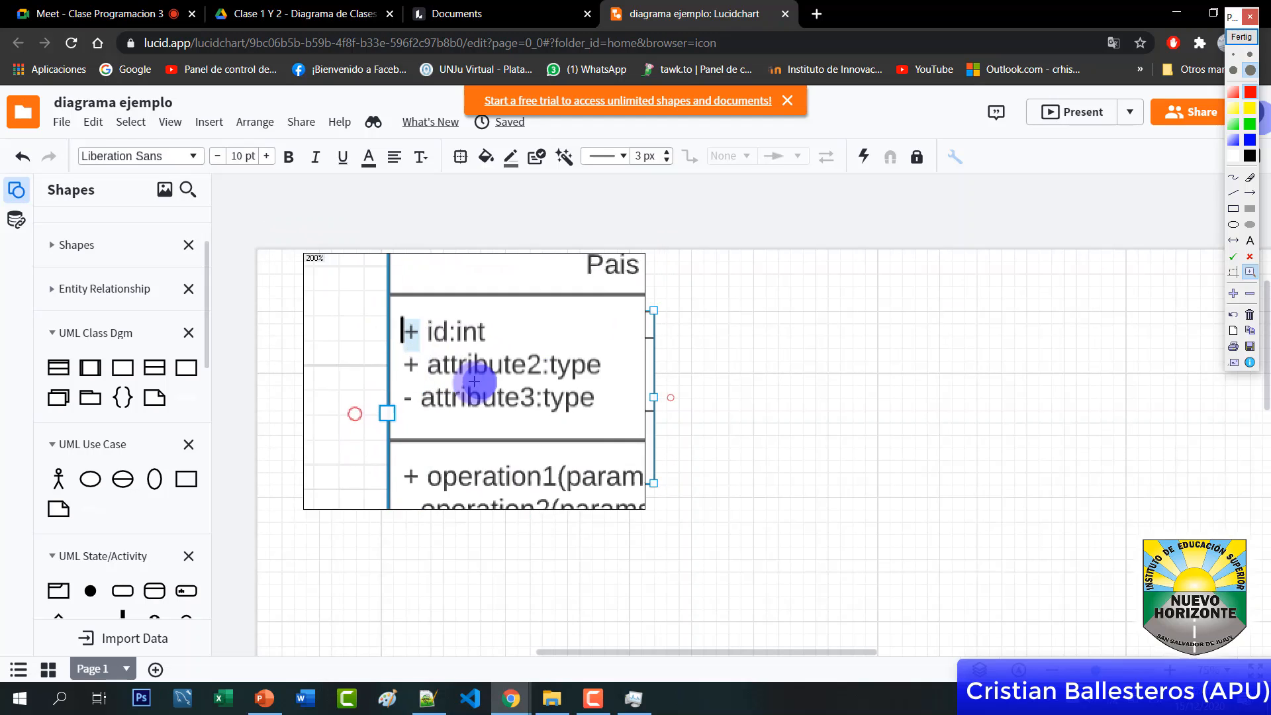
{"action": "left_click", "coordinate": [1241, 37]}
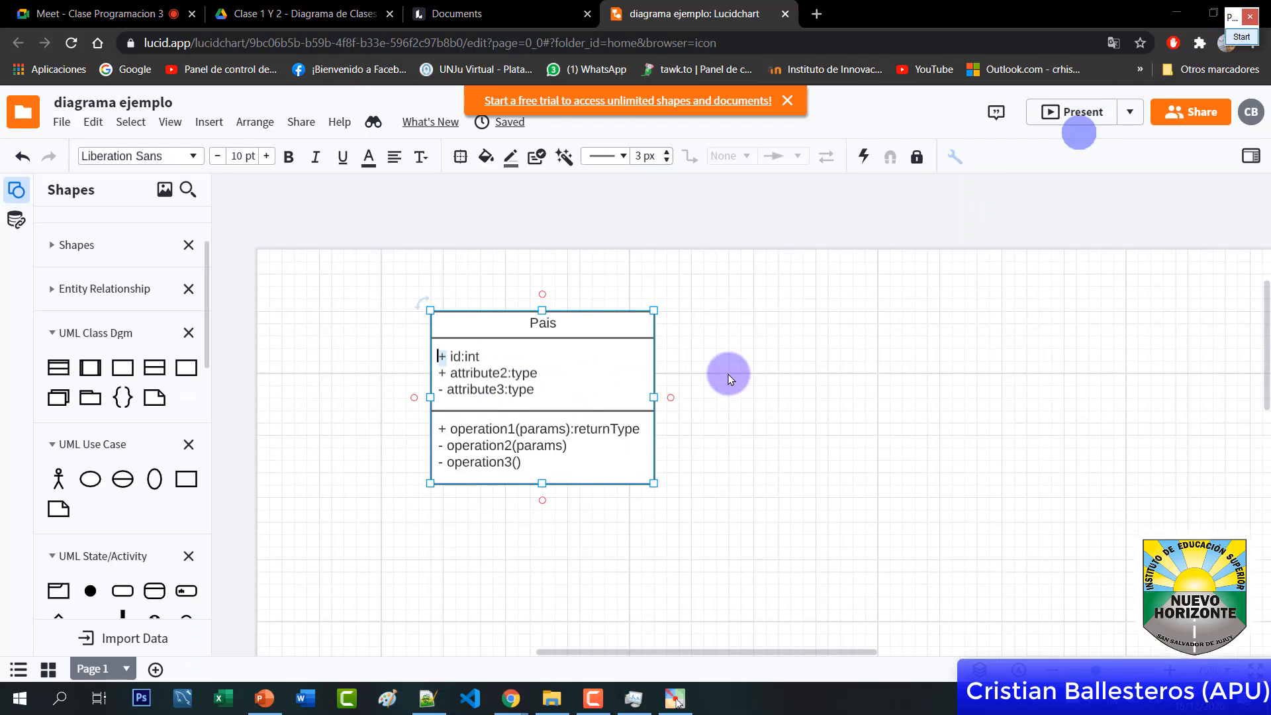
{"action": "left_click", "coordinate": [467, 360]}
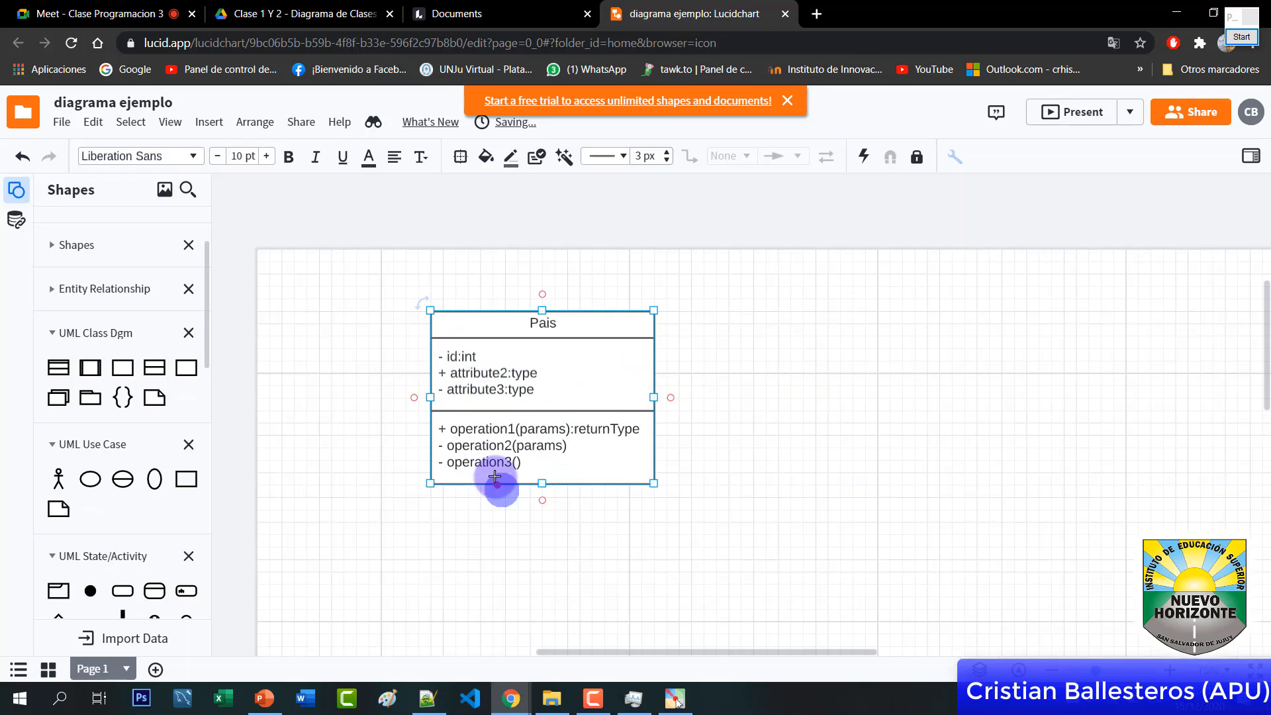
Replace attribute2 with '- nombre: String' and start renaming attribute3 to cantidadHabitantes
{"action": "double_click", "coordinate": [474, 374]}
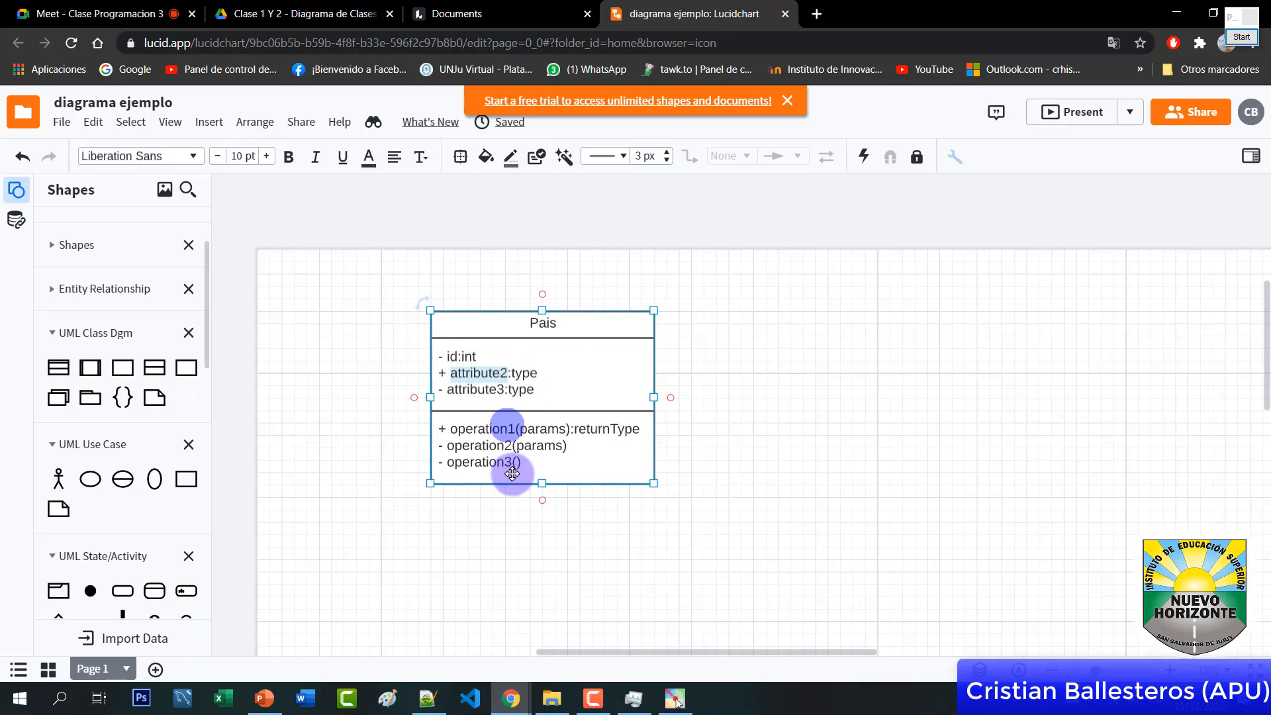
{"action": "key", "text": "BackSpace"}
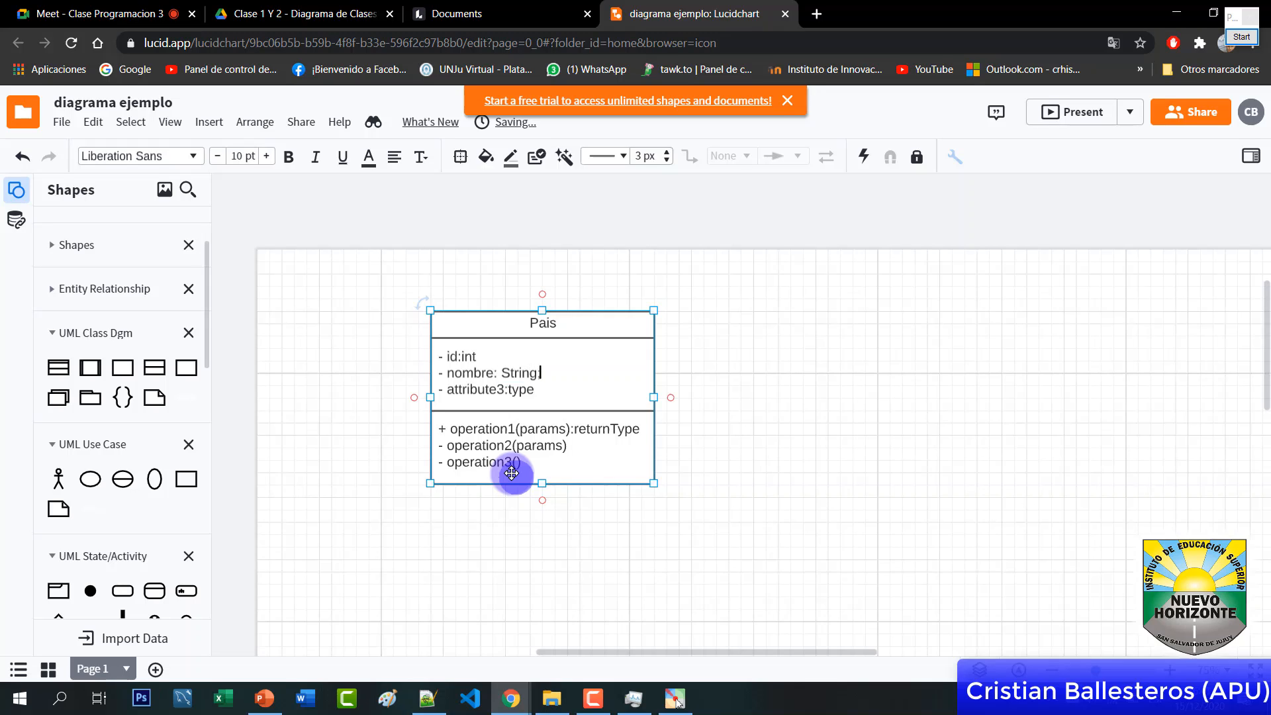
{"action": "left_click_drag", "start_coordinate": [448, 373], "coordinate": [516, 372]}
{"action": "double_click", "coordinate": [517, 372]}
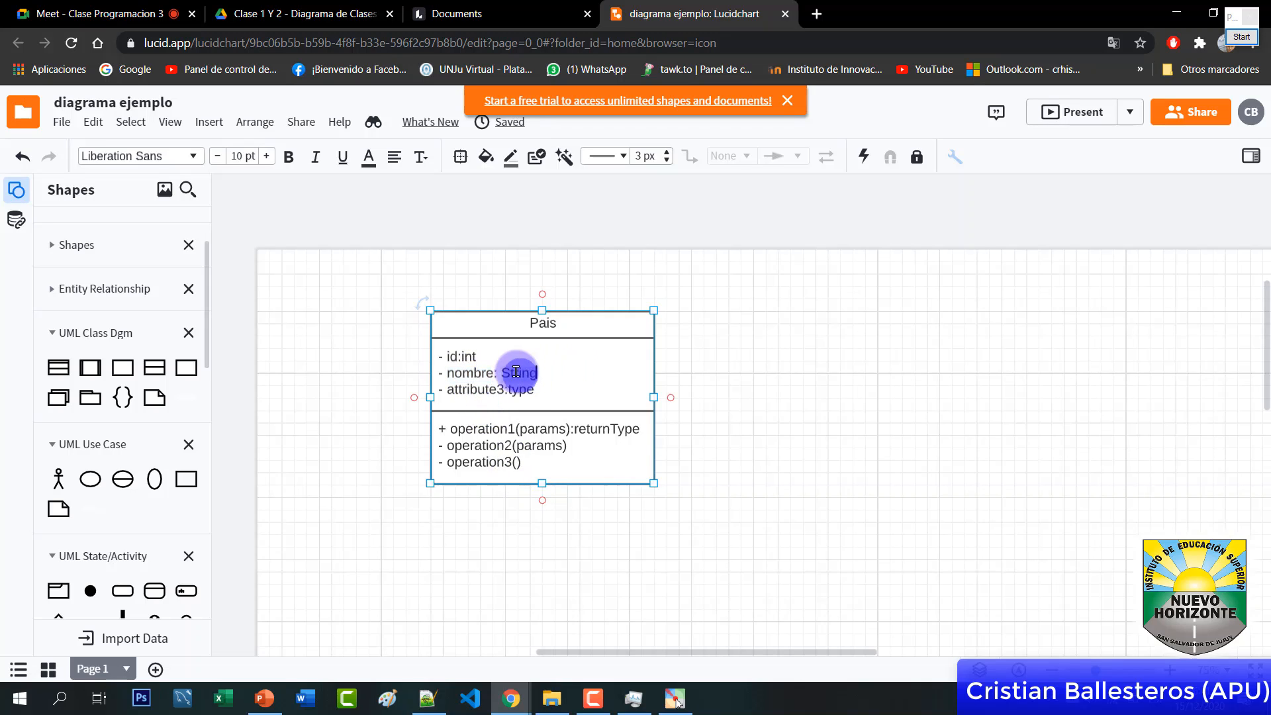
{"action": "double_click", "coordinate": [470, 390]}
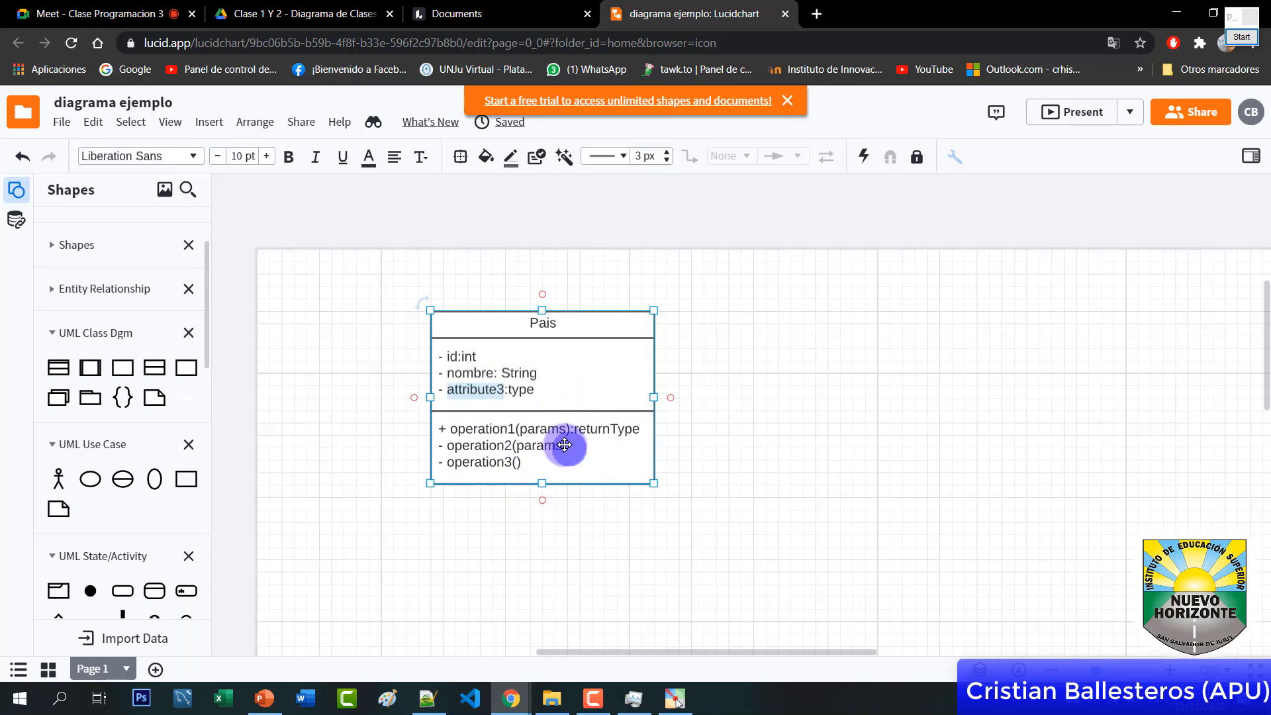
{"action": "type", "text": "cantidadHabitantes"}
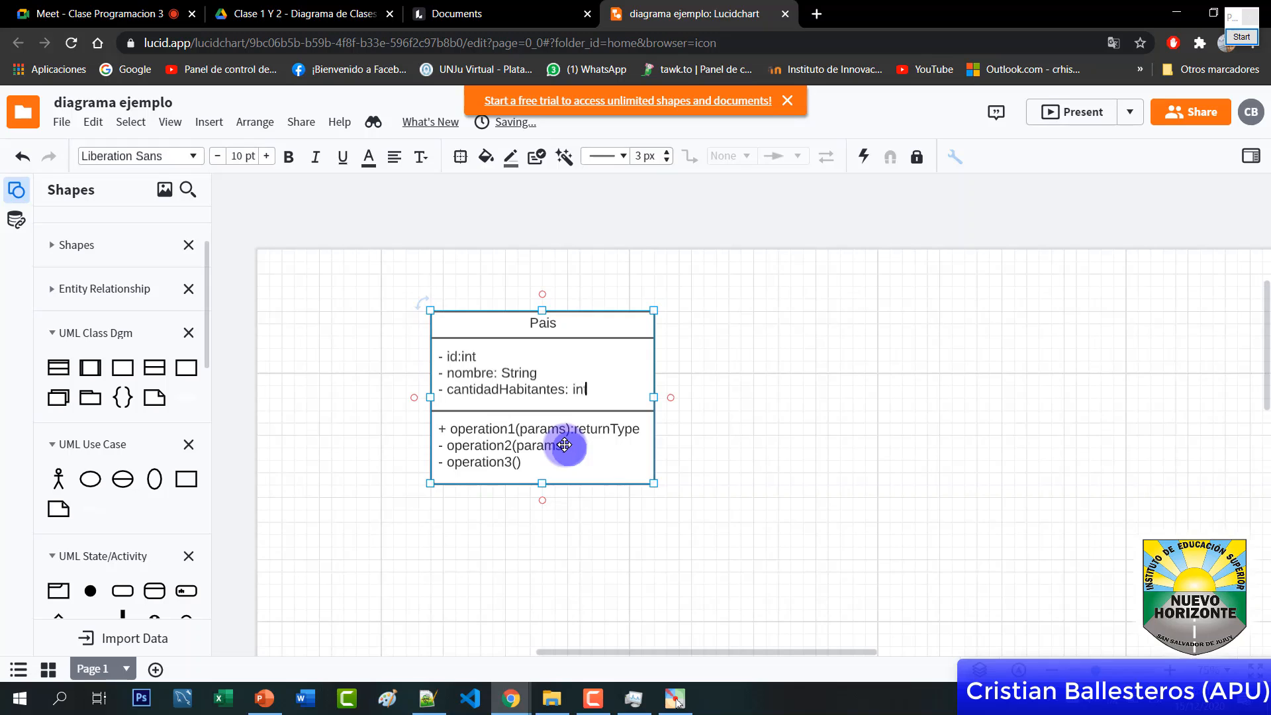
Give cantidadHabitantes the type int and delete the extra 'fecha: Date' attribute line
{"action": "double_click", "coordinate": [531, 324]}
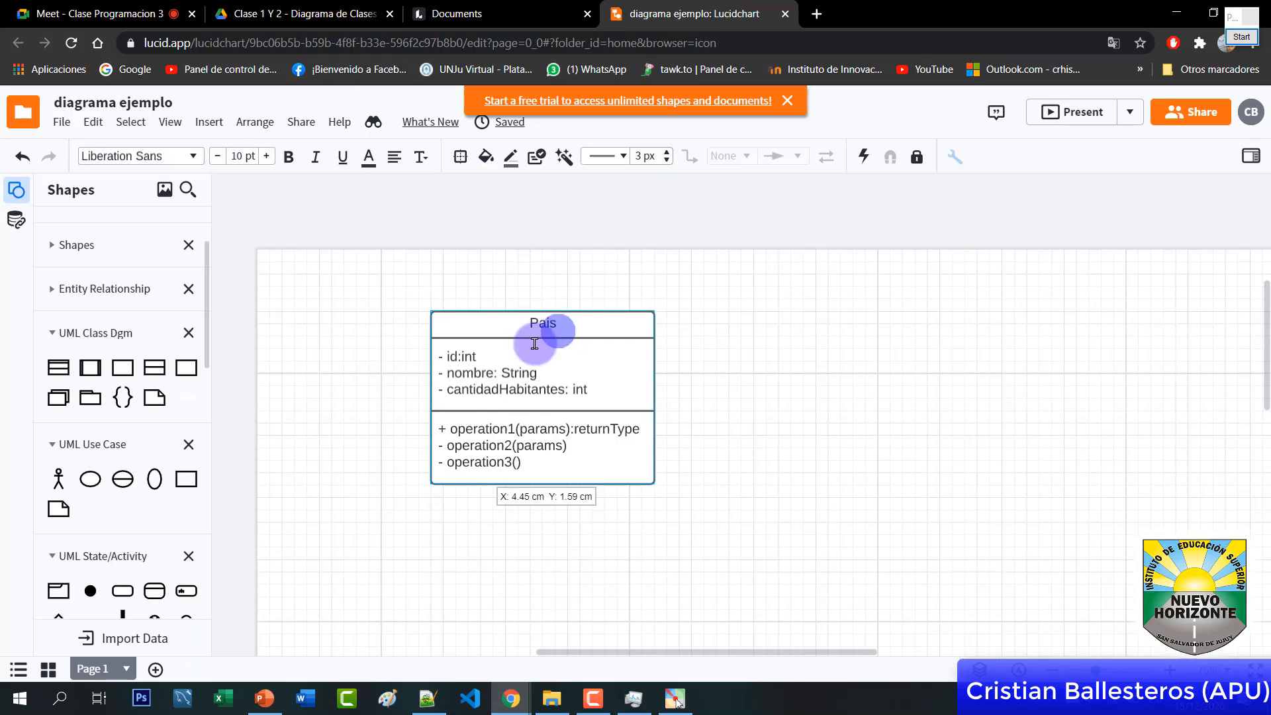
{"action": "double_click", "coordinate": [604, 388]}
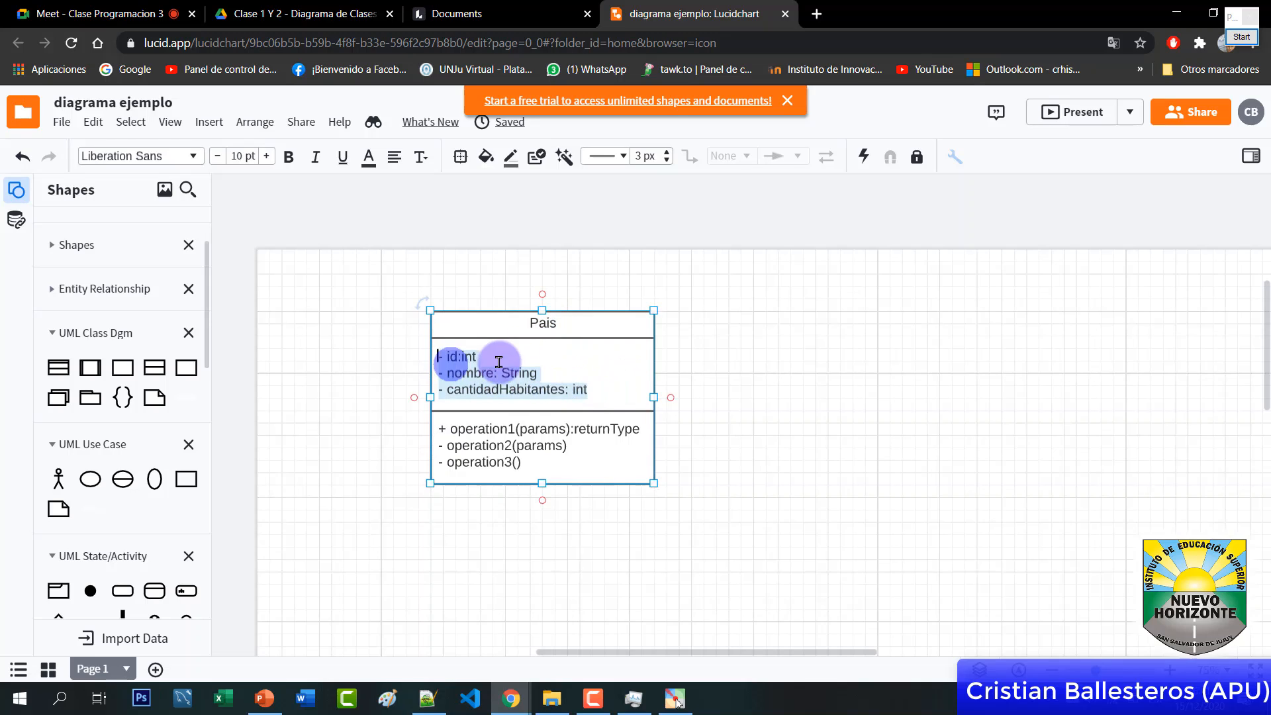
{"action": "left_click", "coordinate": [609, 389]}
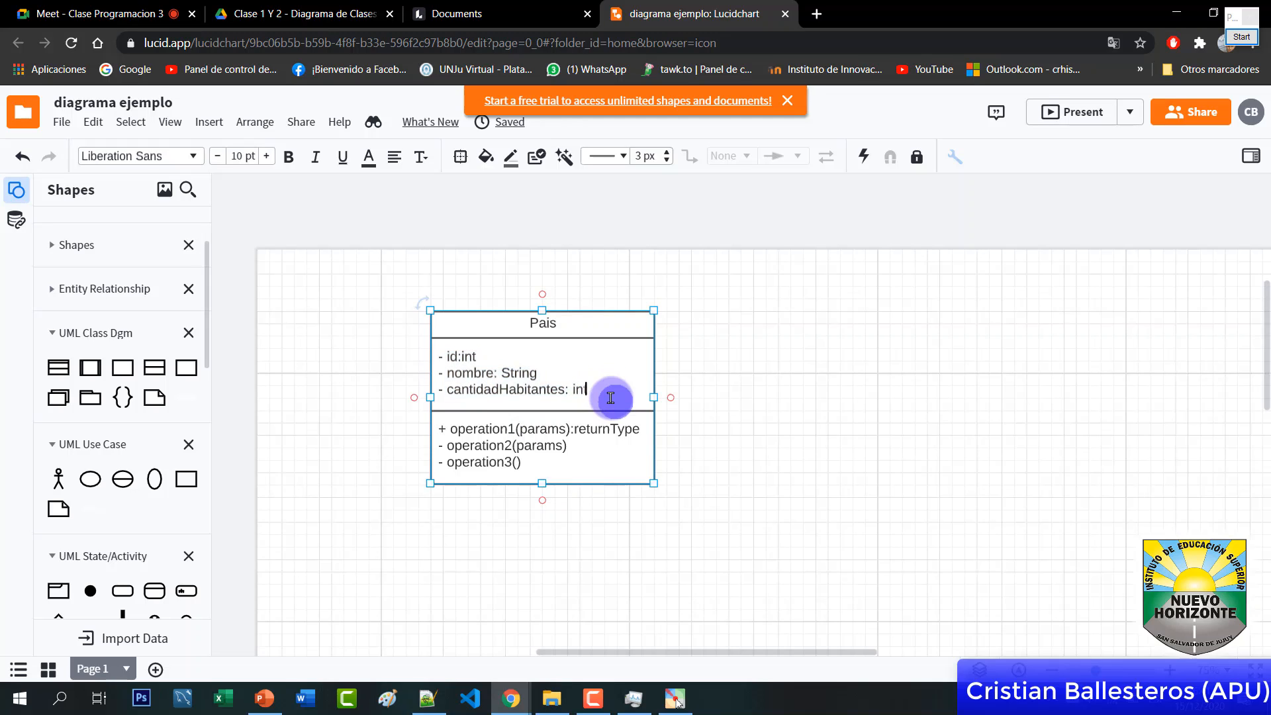
{"action": "key", "text": "Return"}
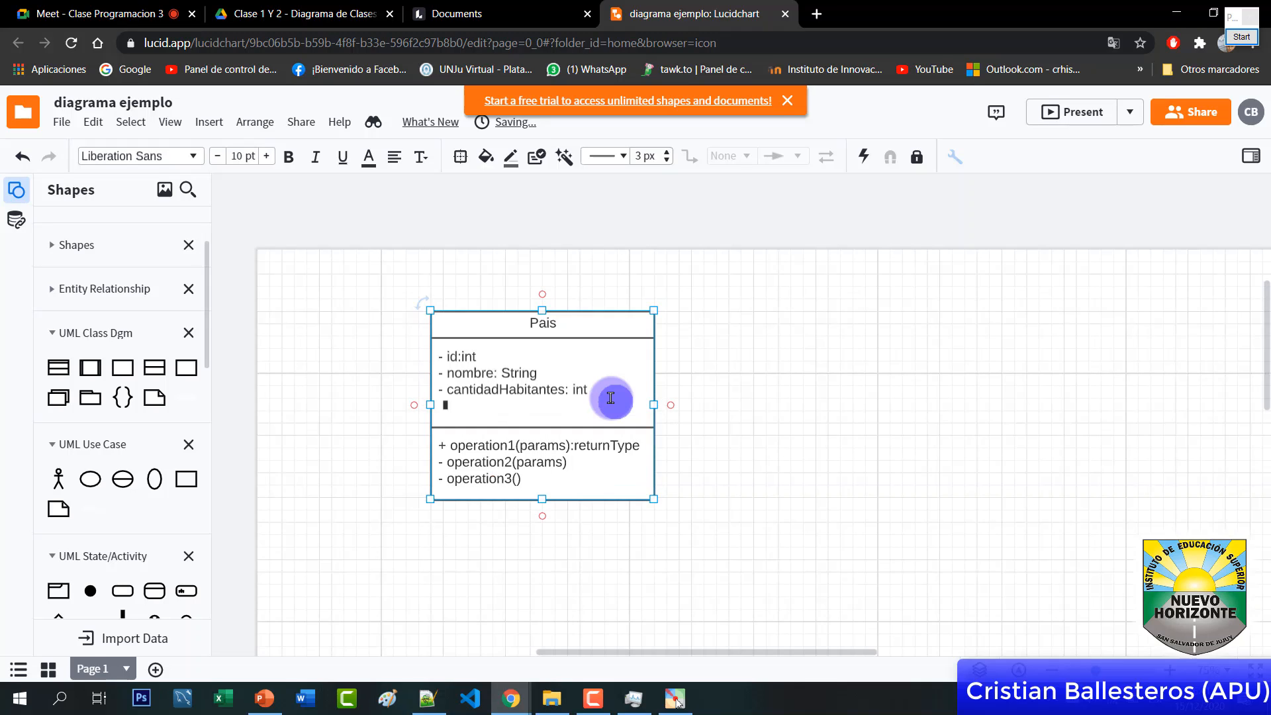
{"action": "key", "text": "BackSpace"}
{"action": "key", "text": "BackSpace"}
{"action": "key", "text": "BackSpace"}
{"action": "key", "text": "BackSpace"}
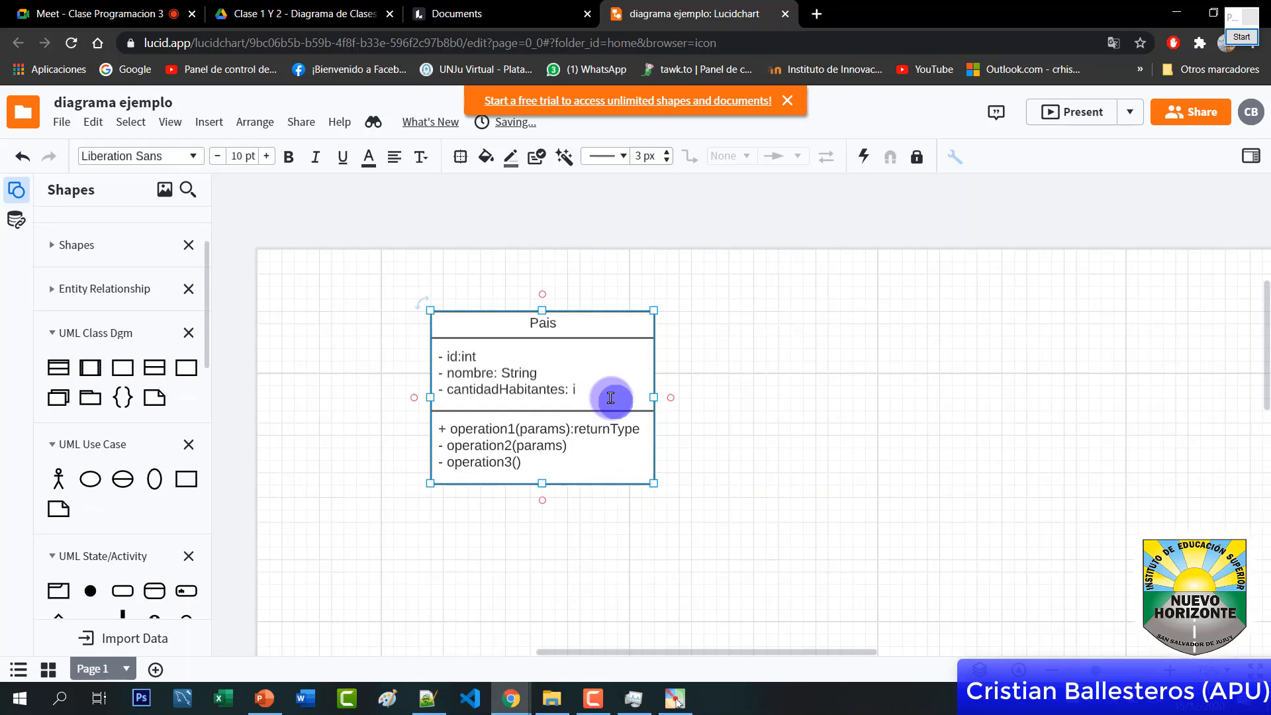
{"action": "type", "text": "int"}
{"action": "key", "text": "Return"}
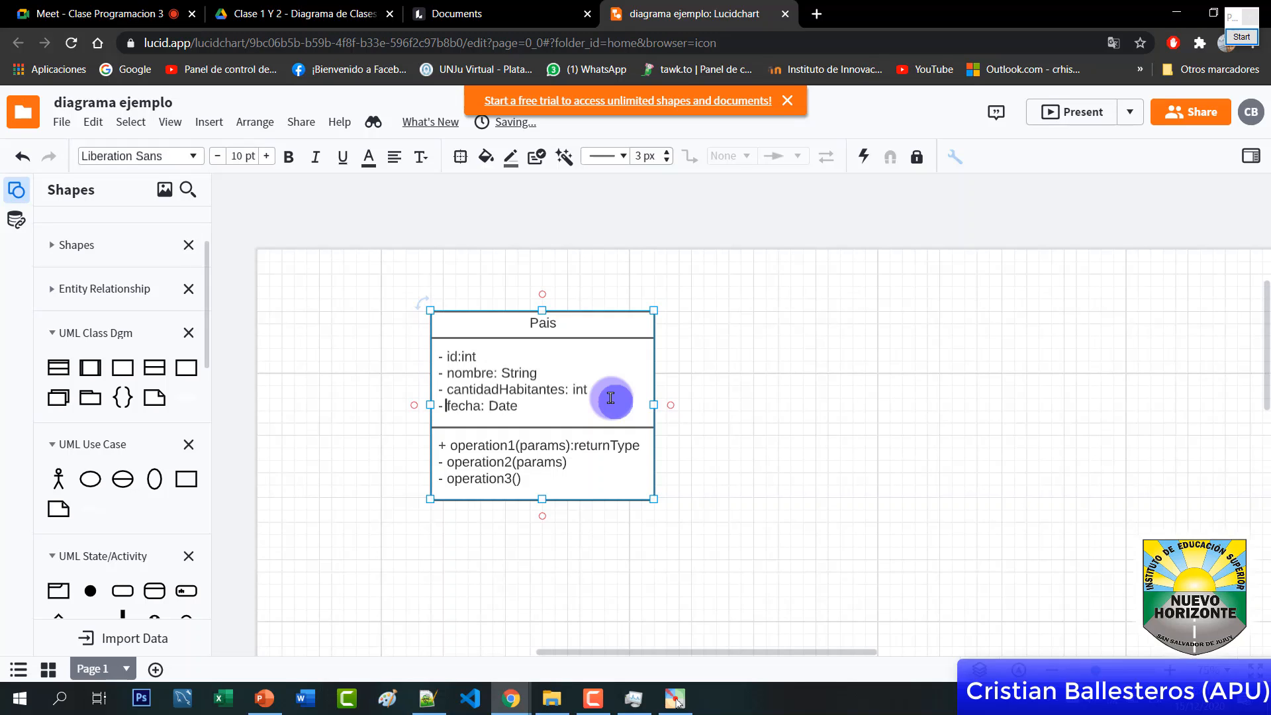
{"action": "double_click", "coordinate": [515, 405]}
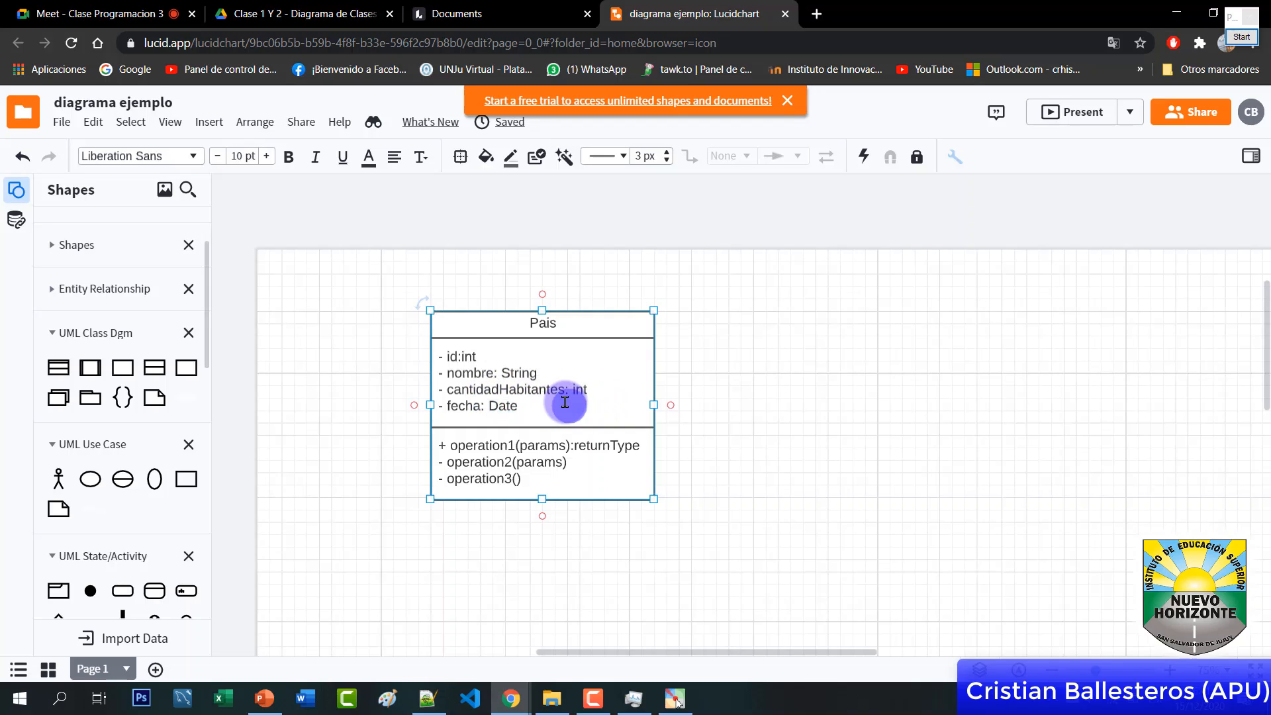
{"action": "key", "text": "shift+Home"}
{"action": "key", "text": "BackSpace"}
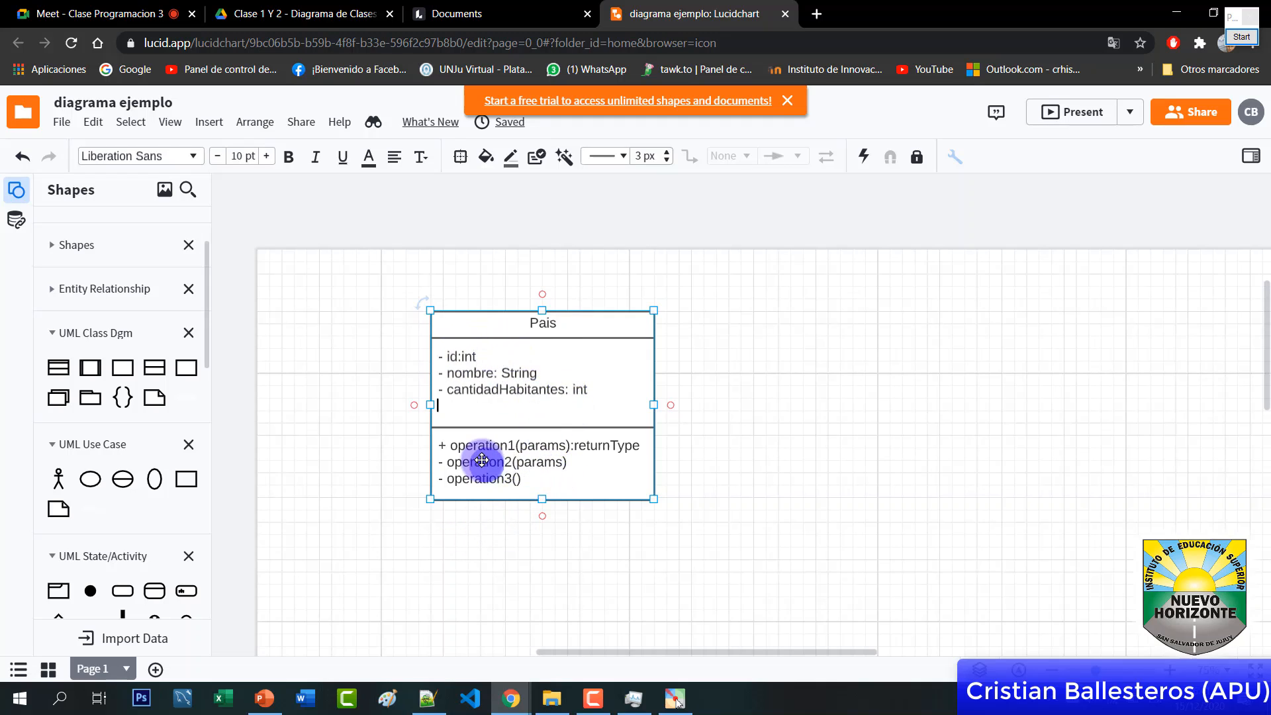
{"action": "left_click", "coordinate": [1241, 36]}
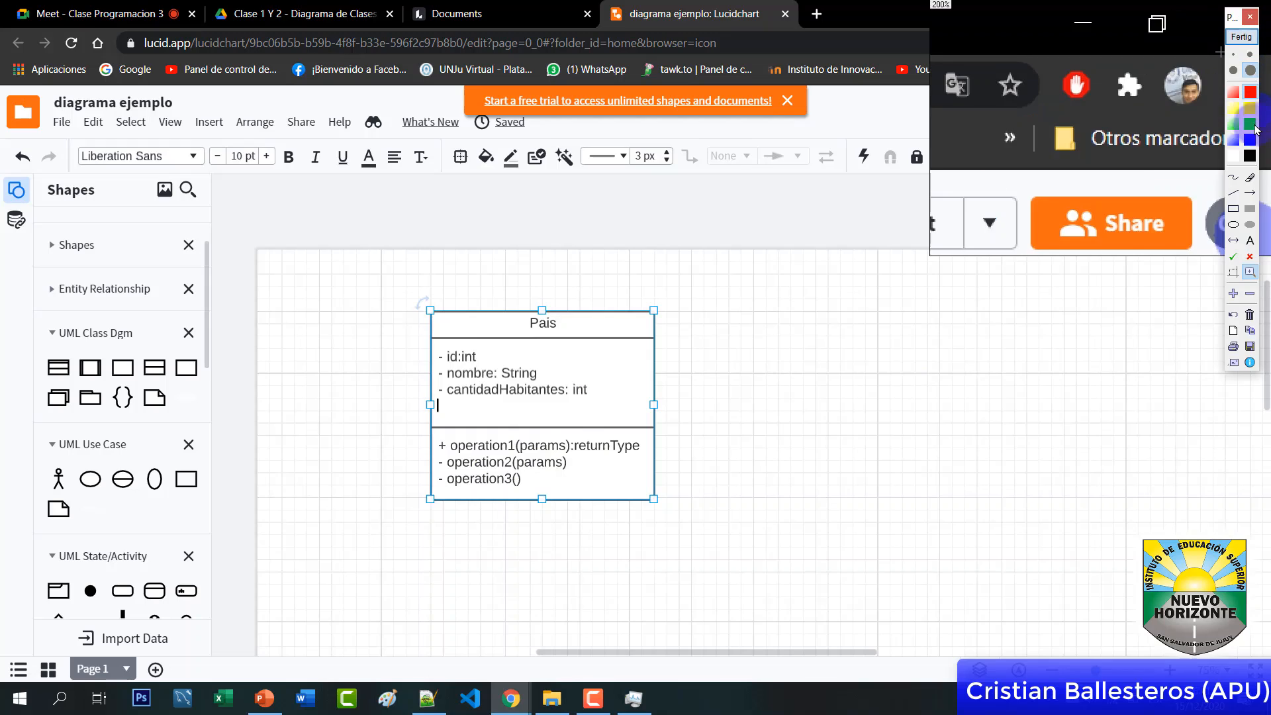
{"action": "left_click", "coordinate": [1233, 177]}
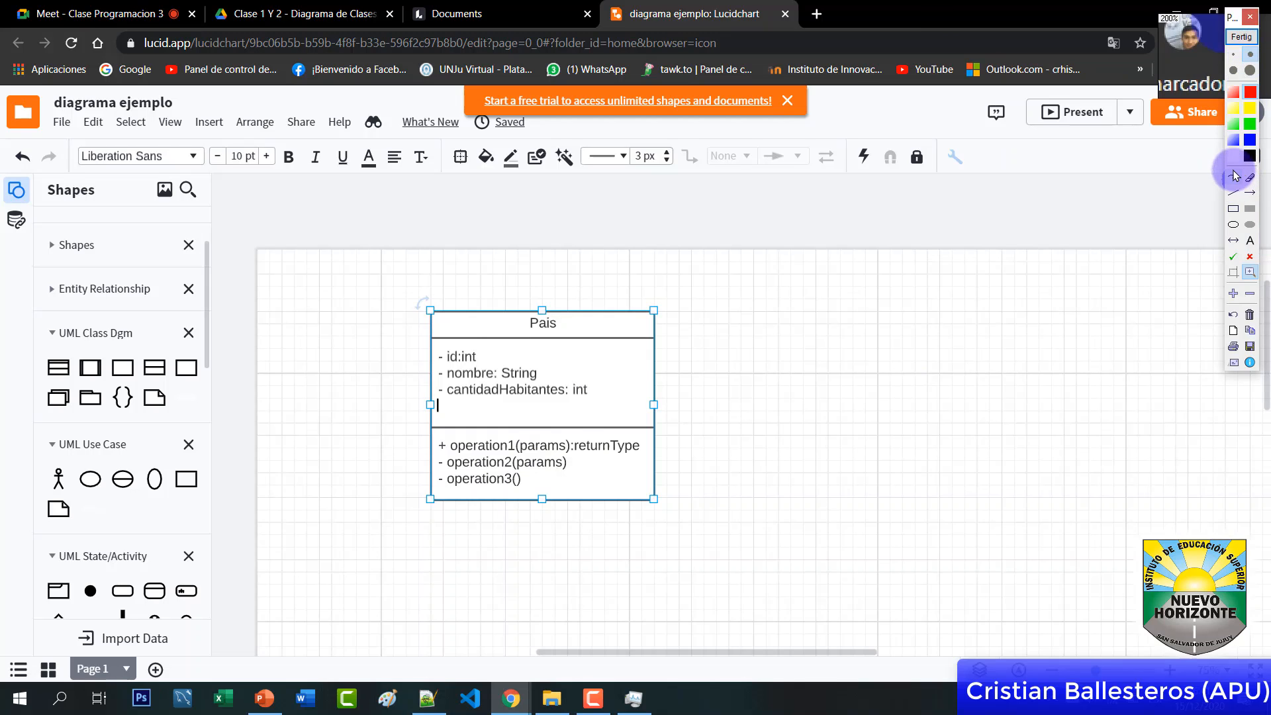
{"action": "mouse_move", "coordinate": [735, 437]}
{"action": "left_mouse_down"}
{"action": "mouse_move", "coordinate": [587, 487]}
{"action": "mouse_move", "coordinate": [616, 481]}
{"action": "left_mouse_up"}
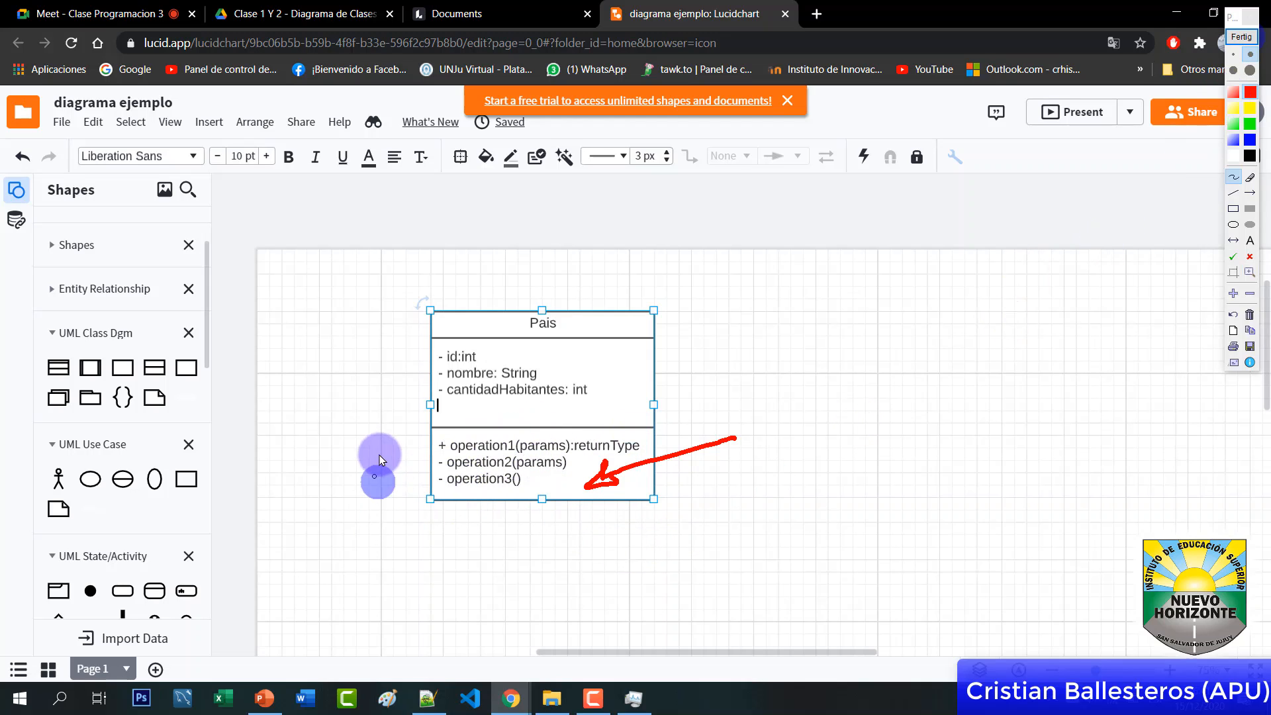
{"action": "mouse_move", "coordinate": [371, 457]}
{"action": "left_mouse_down"}
{"action": "mouse_move", "coordinate": [394, 457]}
{"action": "mouse_move", "coordinate": [383, 472]}
{"action": "left_mouse_up"}
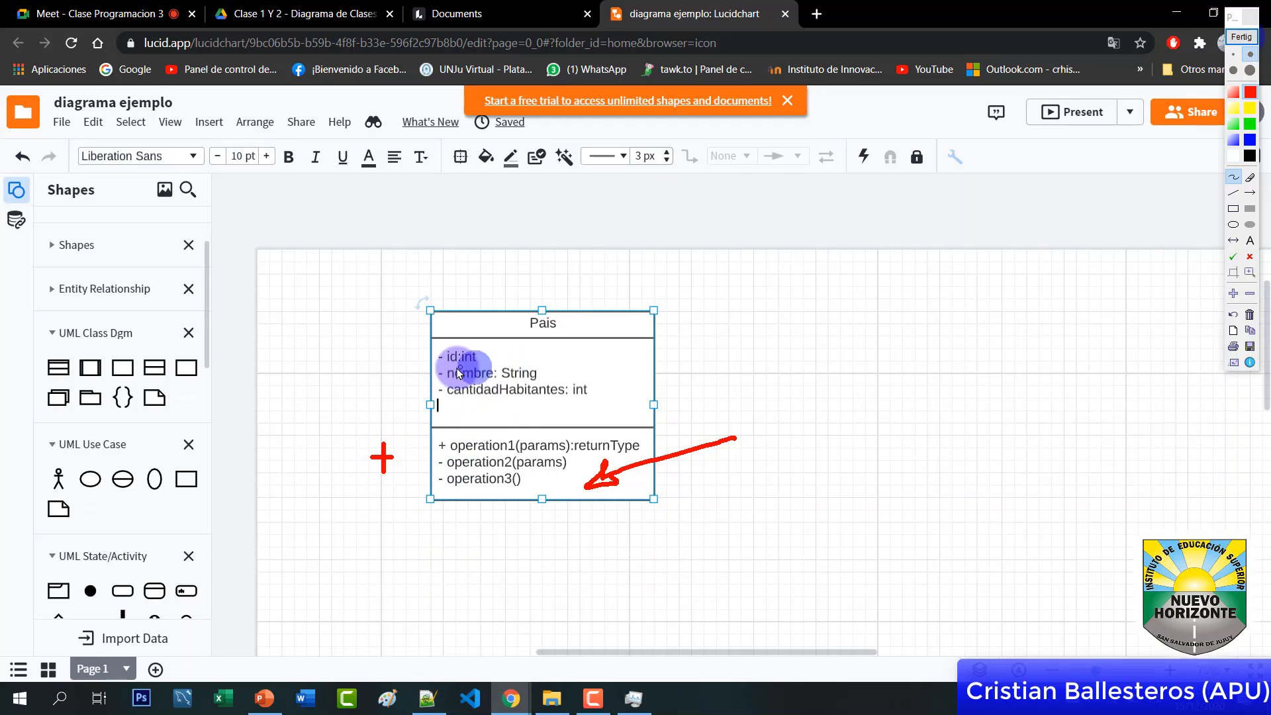
{"action": "left_click_drag", "start_coordinate": [371, 366], "coordinate": [388, 367]}
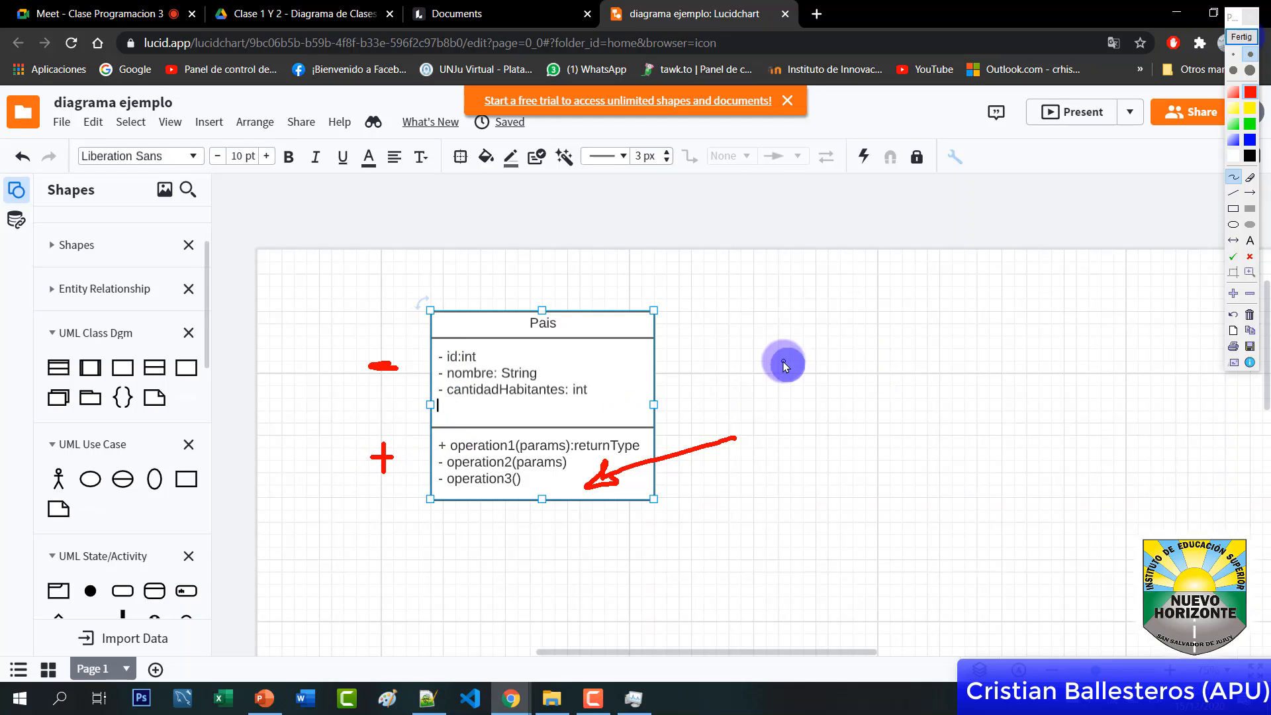
{"action": "left_click", "coordinate": [1241, 37]}
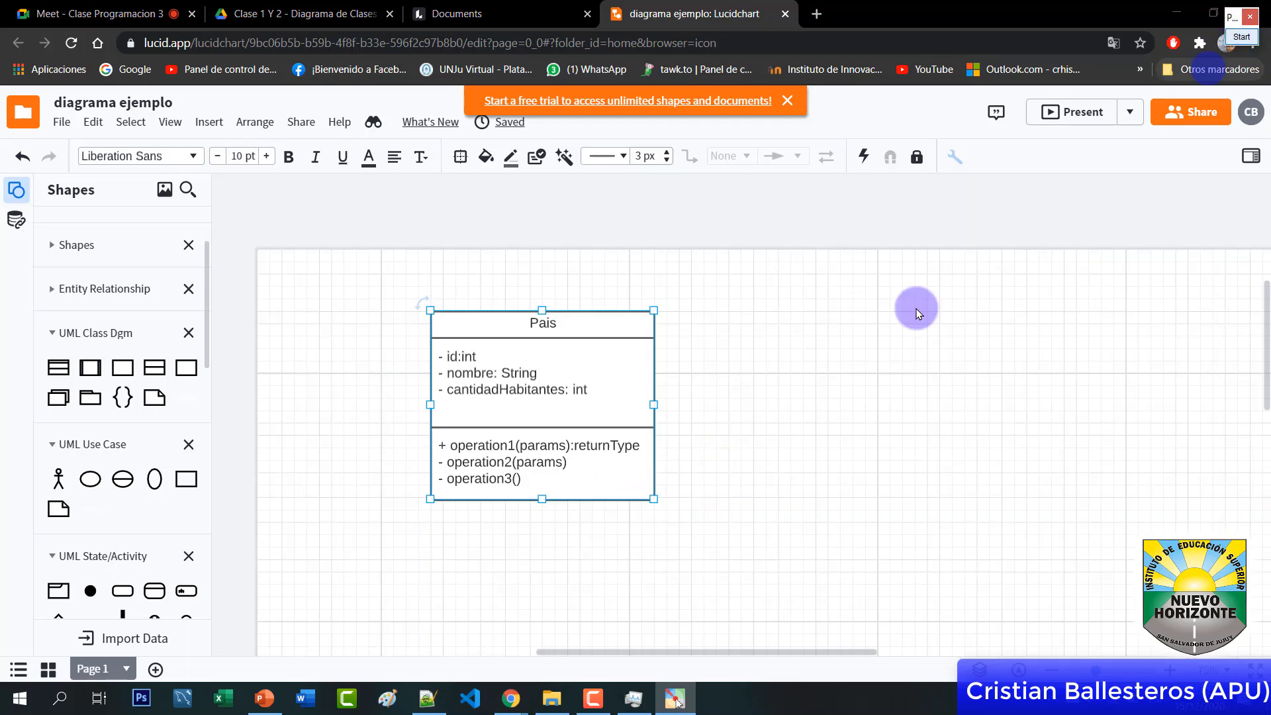
Replace operation1 with calcularTotalHabitantes and widen the Pais box so the method fits on one row
{"action": "double_click", "coordinate": [546, 449]}
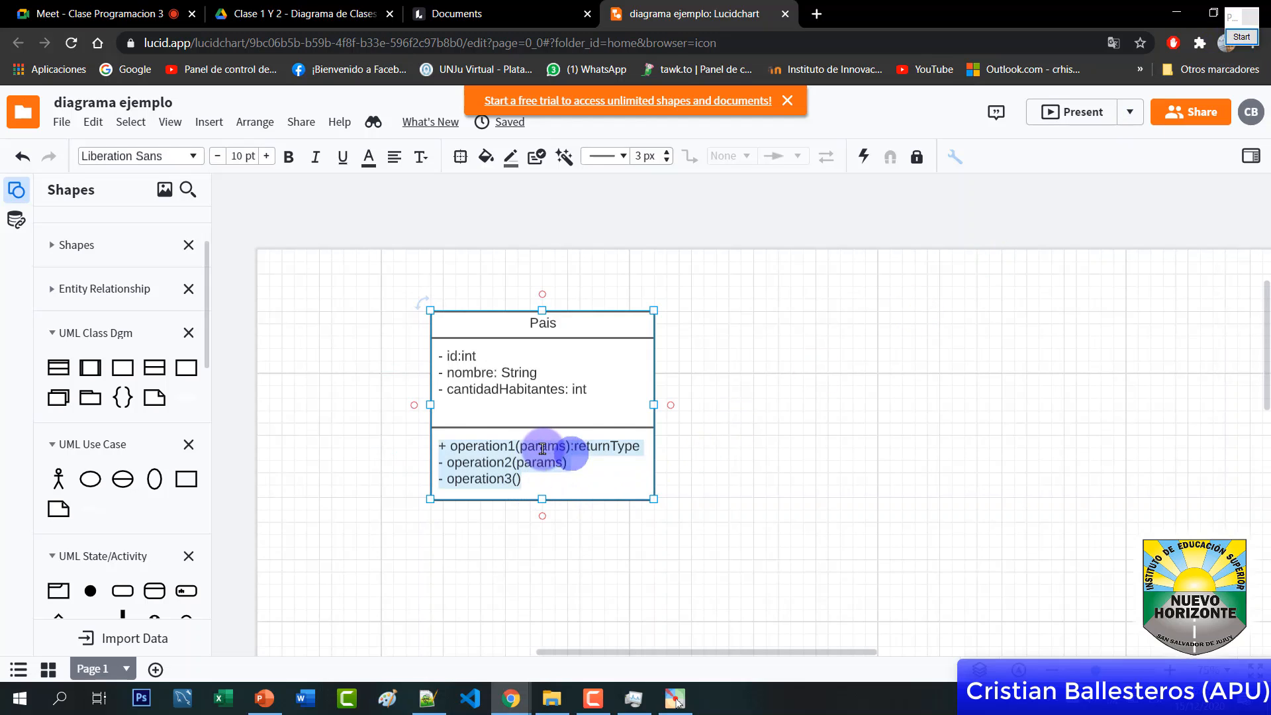
{"action": "left_click", "coordinate": [463, 445]}
{"action": "left_click_drag", "start_coordinate": [450, 446], "coordinate": [517, 449]}
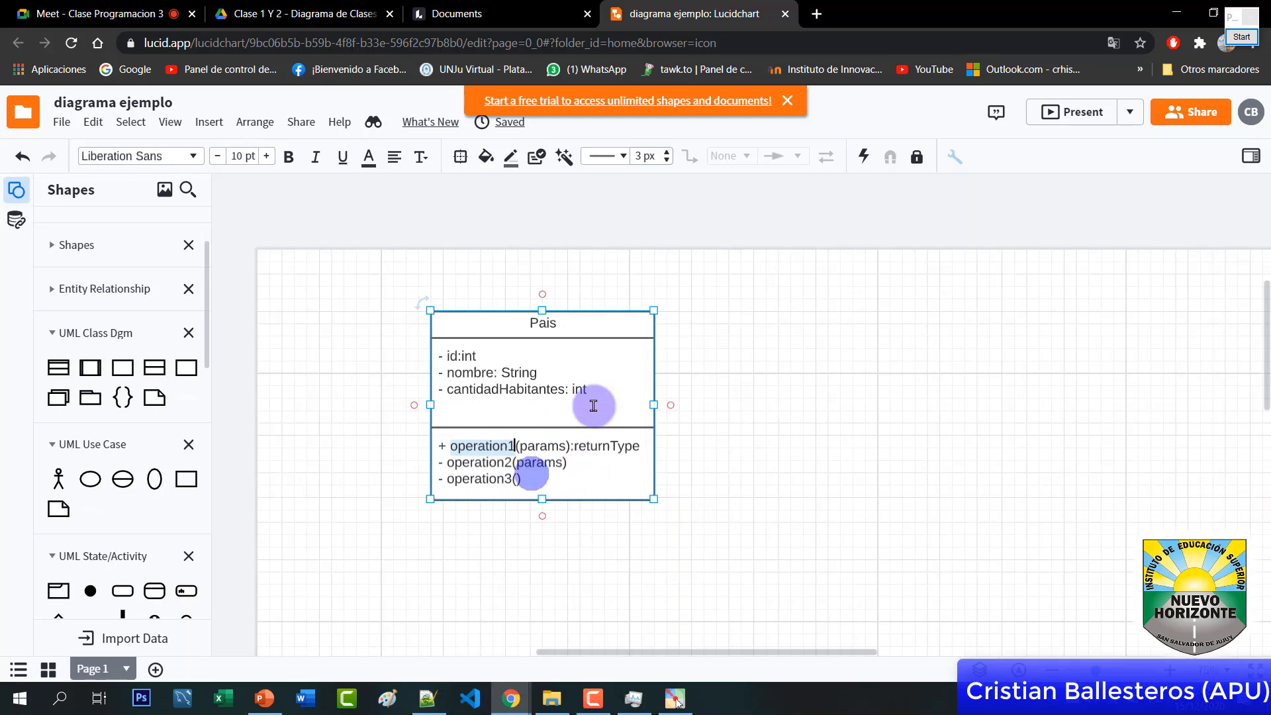
{"action": "left_click", "coordinate": [530, 477]}
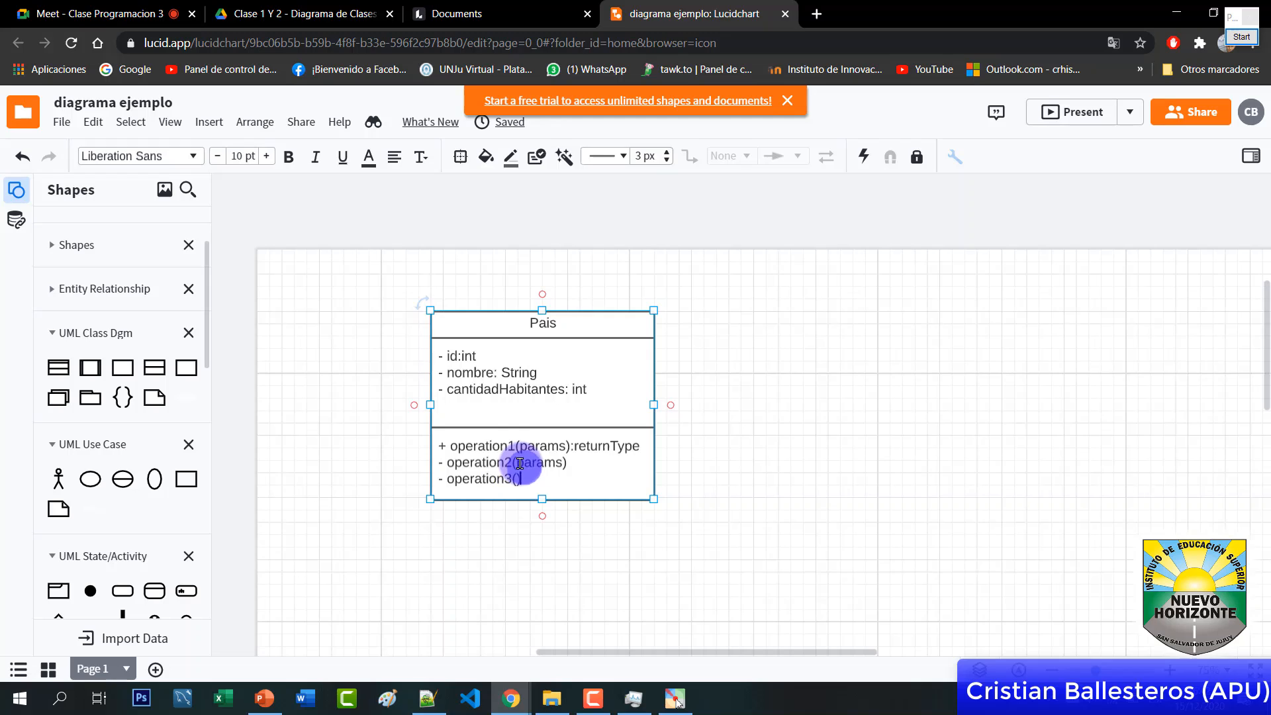
{"action": "double_click", "coordinate": [472, 444]}
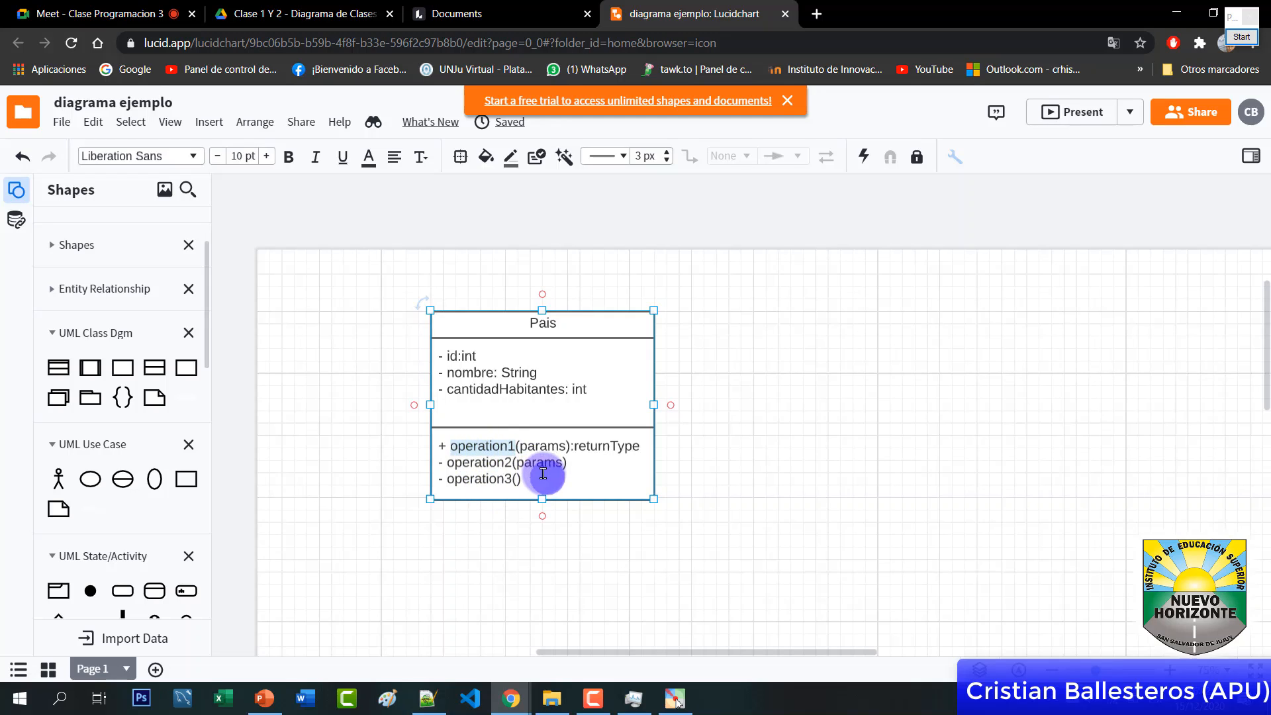
{"action": "left_click", "coordinate": [444, 451]}
{"action": "left_click", "coordinate": [437, 447]}
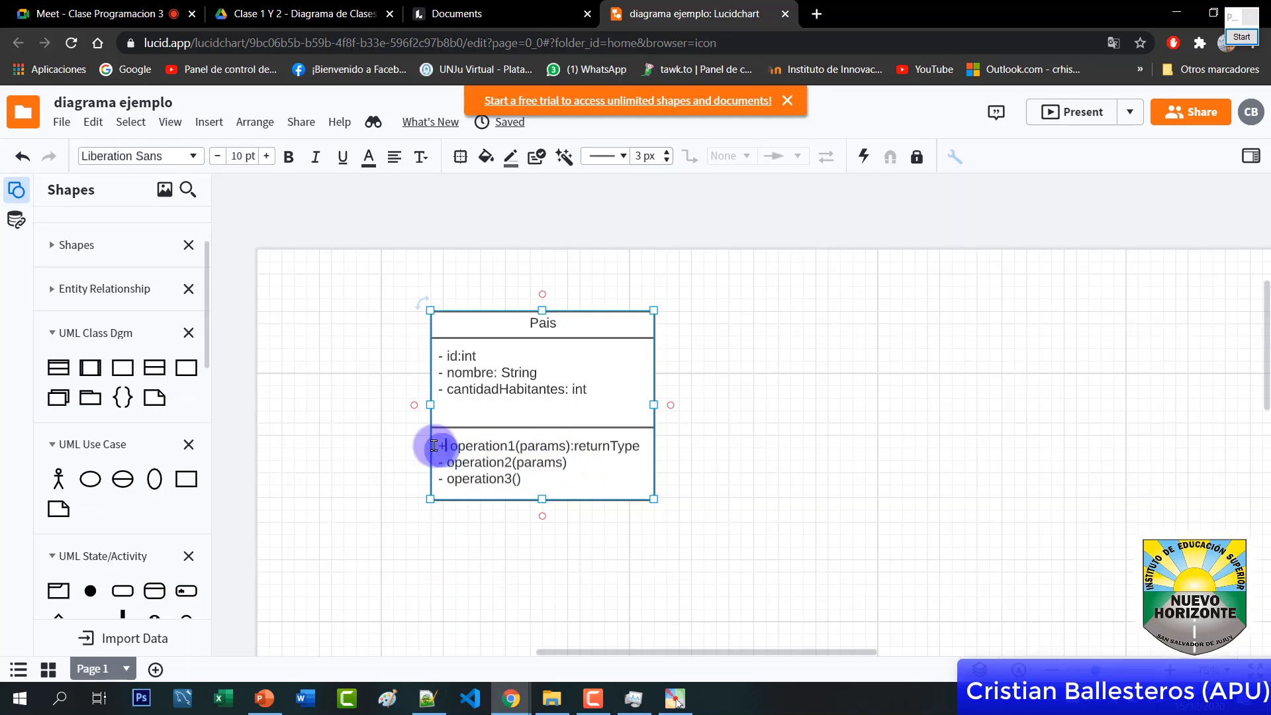
{"action": "left_click", "coordinate": [524, 469]}
{"action": "double_click", "coordinate": [456, 446]}
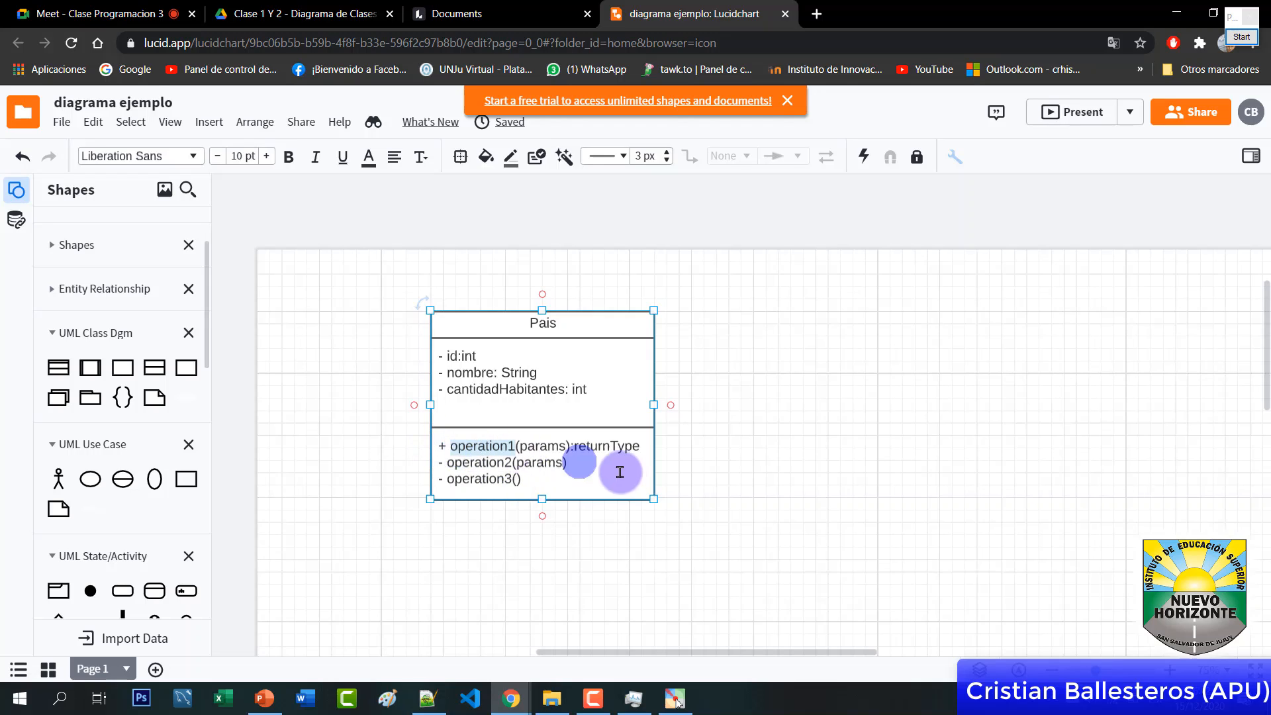
{"action": "type", "text": "calcula"}
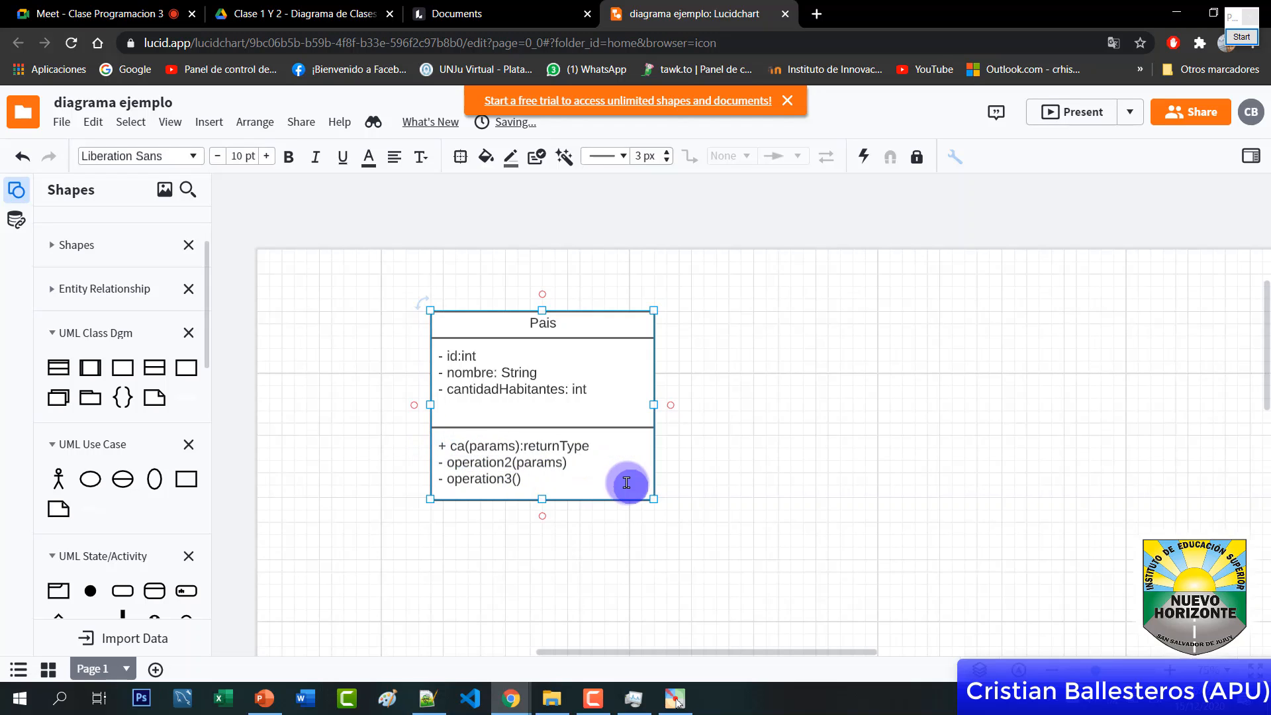
{"action": "type", "text": "rTotal"}
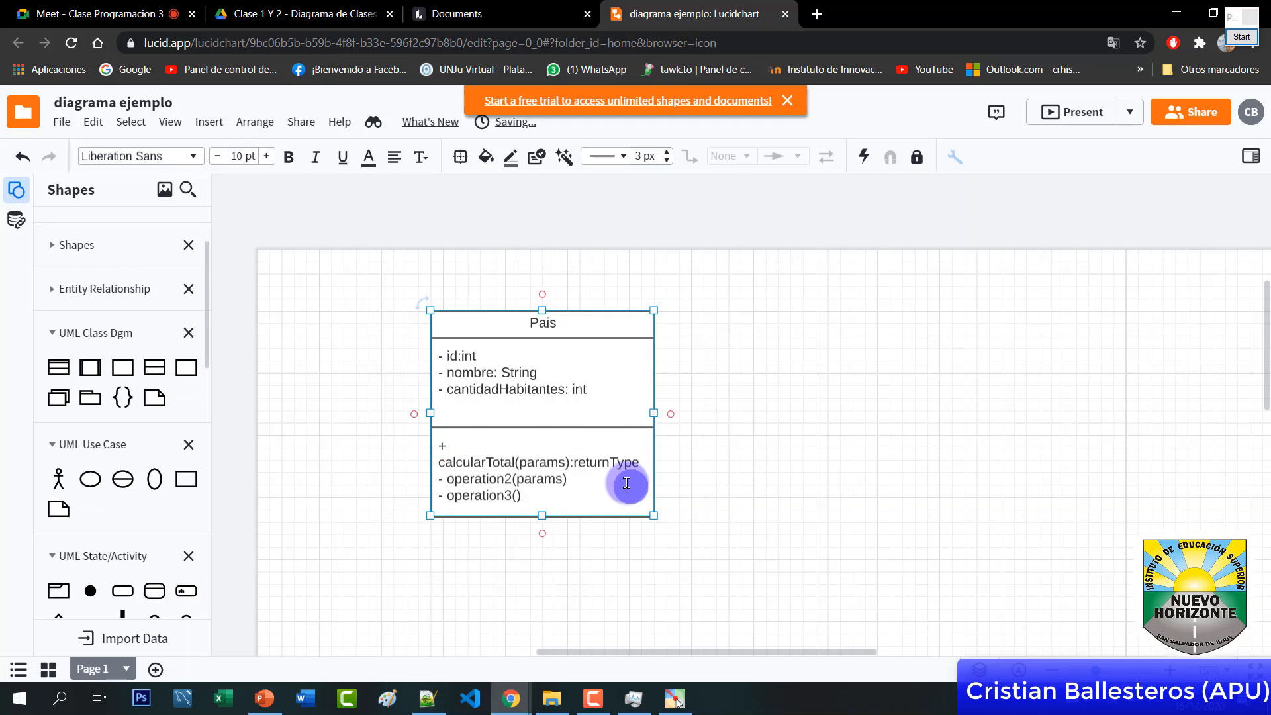
{"action": "type", "text": "Habitantes"}
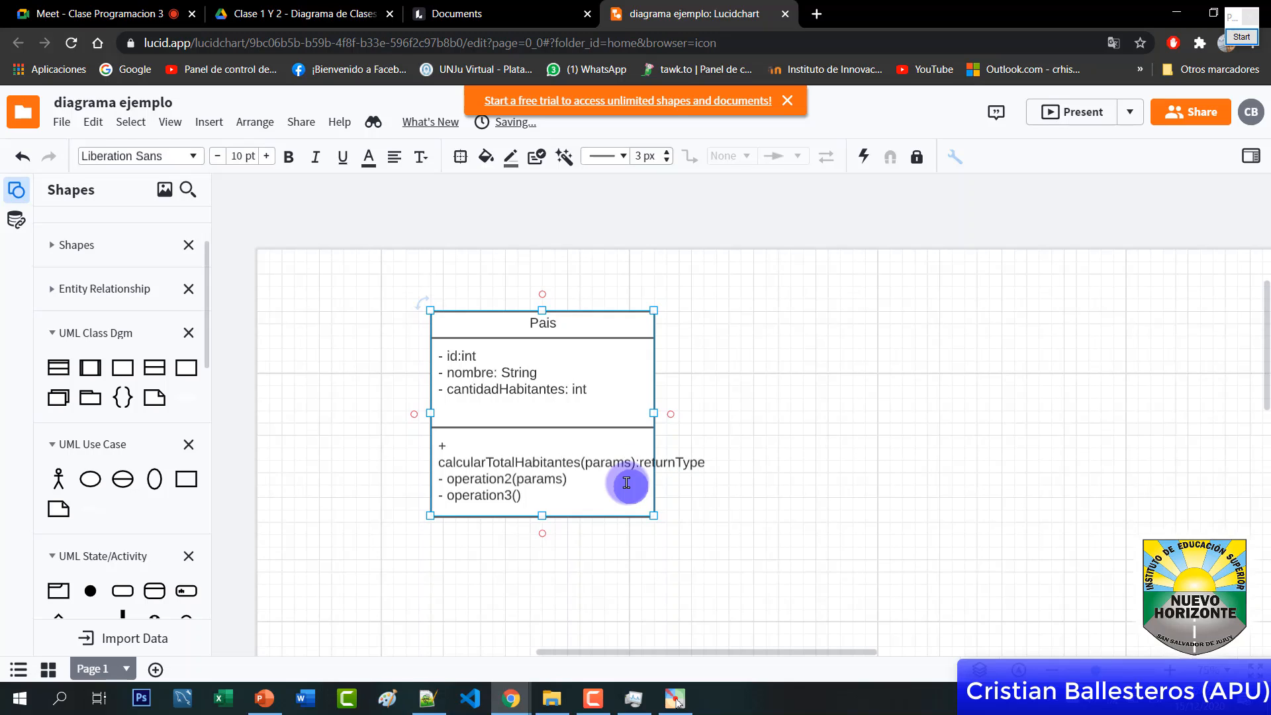
{"action": "left_click_drag", "start_coordinate": [653, 413], "coordinate": [773, 409]}
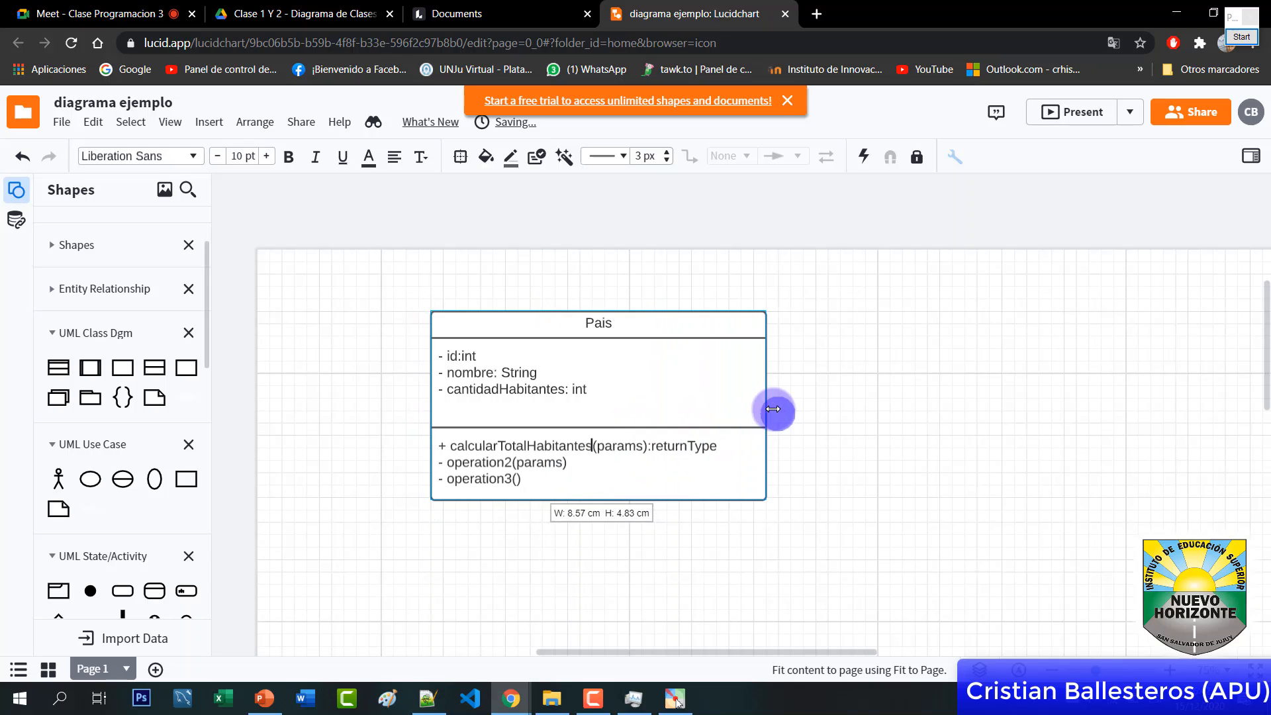
Delete 'params' from the calcularTotalHabitantes method and select its returnType placeholder
{"action": "double_click", "coordinate": [537, 443]}
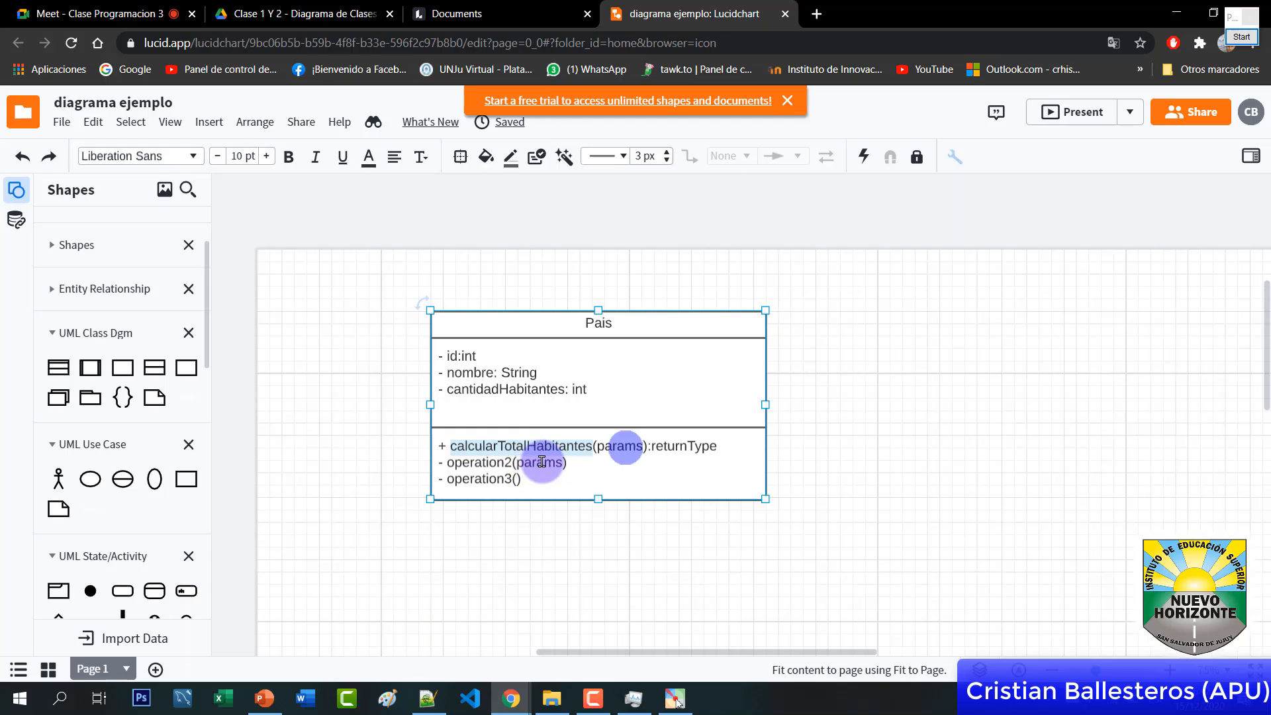
{"action": "double_click", "coordinate": [613, 446]}
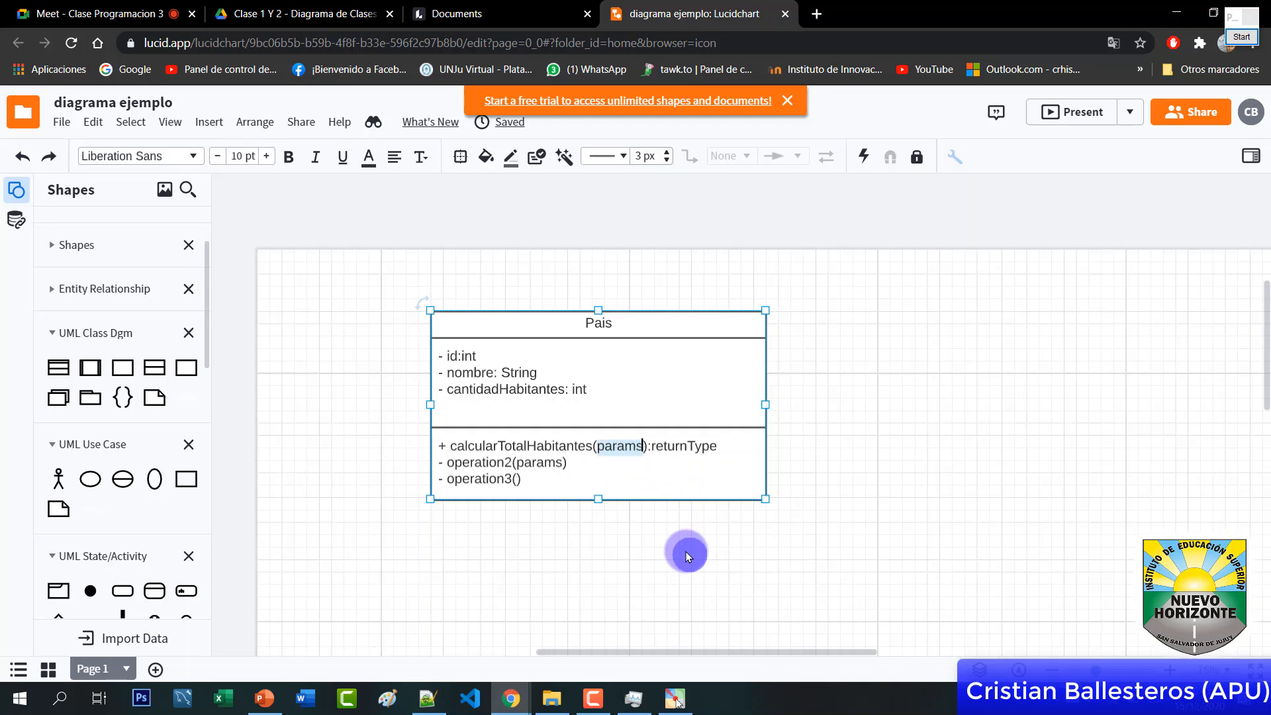
{"action": "type", "text": "in"}
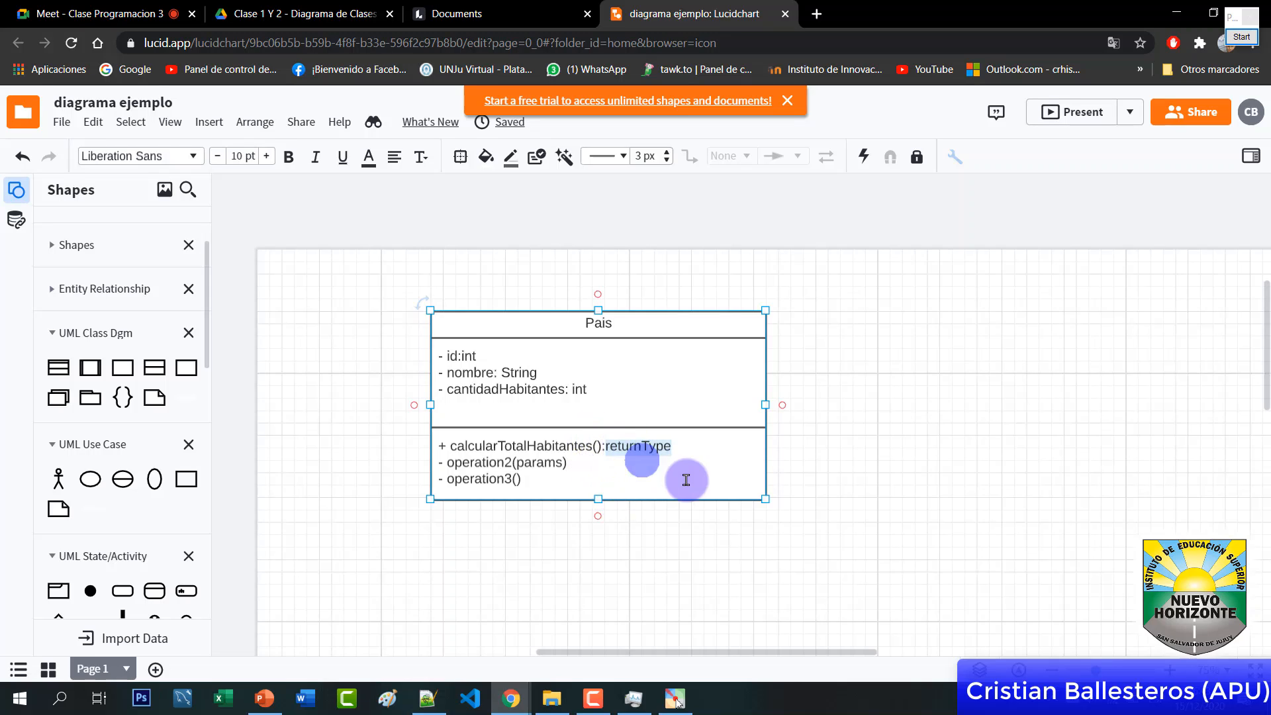
{"action": "double_click", "coordinate": [629, 447]}
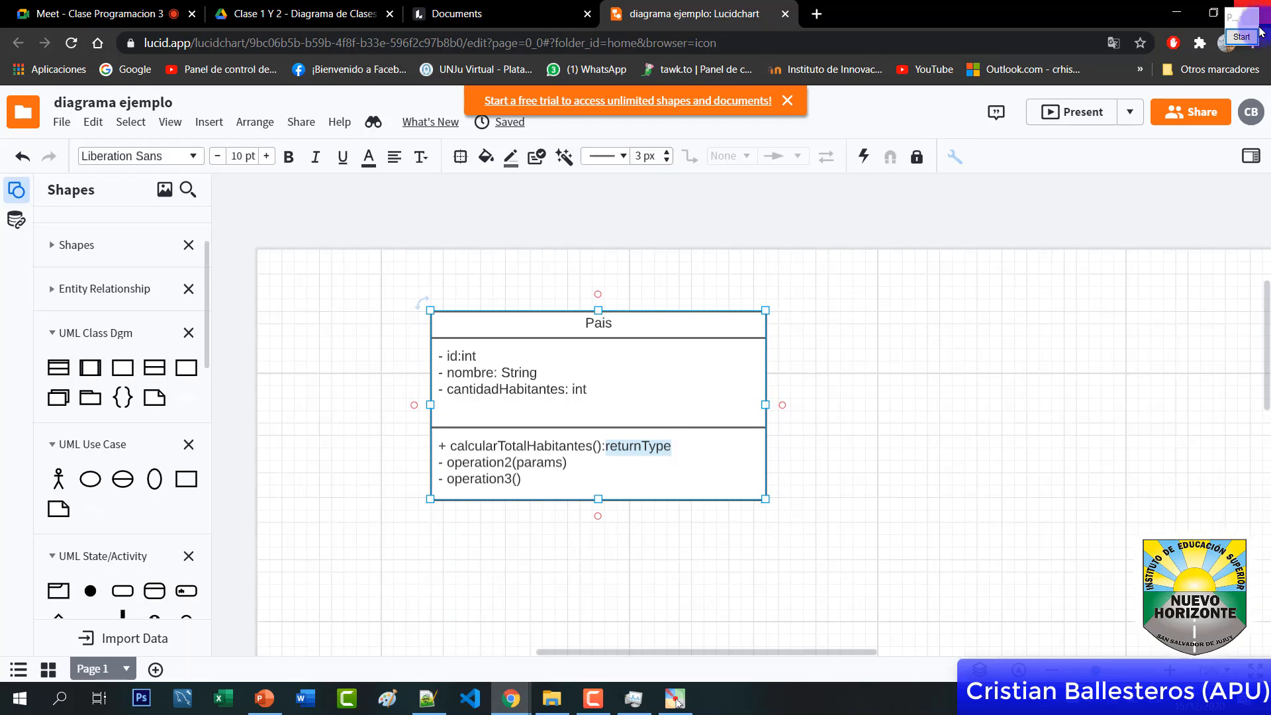
{"action": "left_click", "coordinate": [1241, 37]}
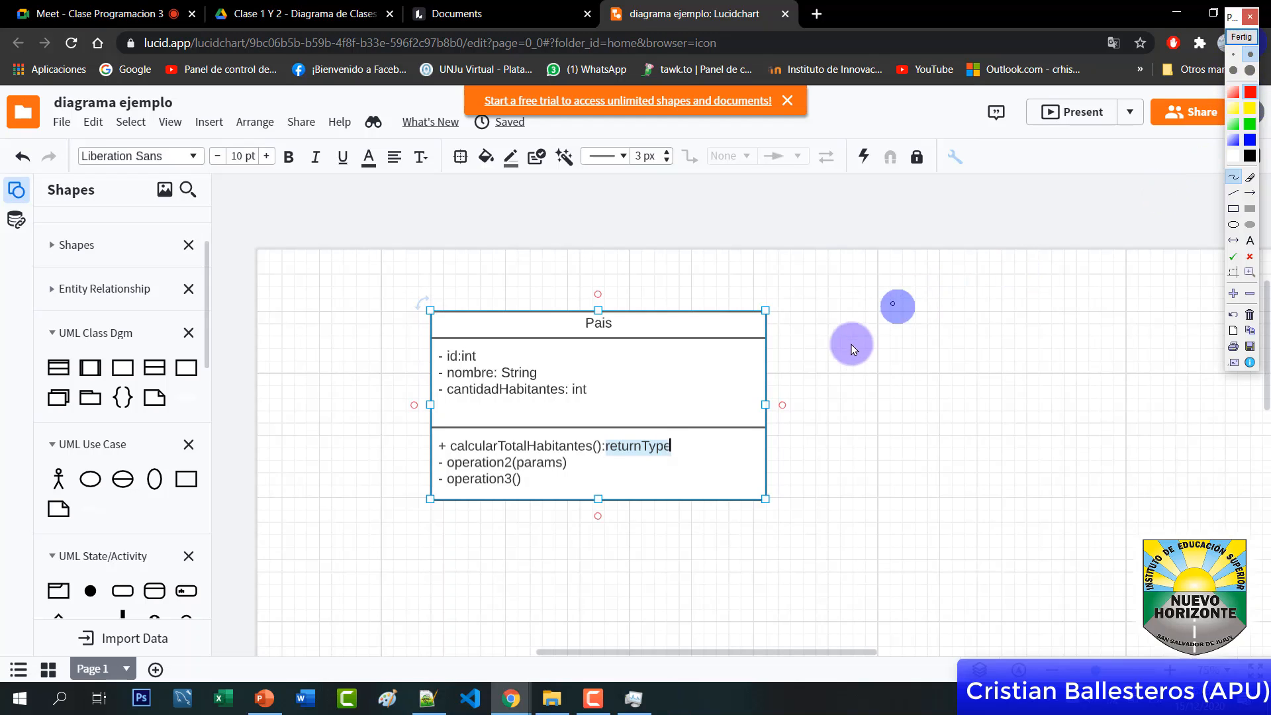
{"action": "mouse_move", "coordinate": [851, 321]}
{"action": "left_mouse_down"}
{"action": "mouse_move", "coordinate": [851, 343]}
{"action": "mouse_move", "coordinate": [879, 334]}
{"action": "left_mouse_up"}
{"action": "left_click_drag", "start_coordinate": [890, 278], "coordinate": [894, 331]}
{"action": "left_click_drag", "start_coordinate": [877, 312], "coordinate": [915, 302]}
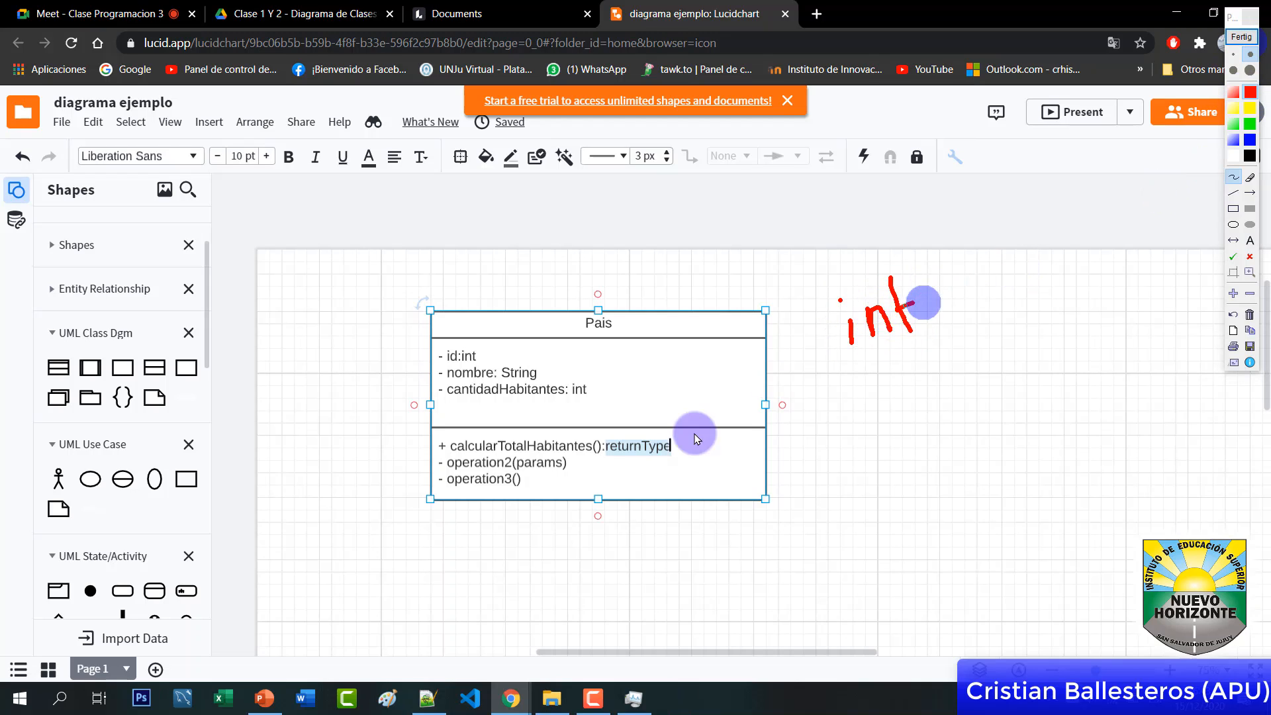
{"action": "mouse_move", "coordinate": [628, 434]}
{"action": "left_mouse_down"}
{"action": "mouse_move", "coordinate": [820, 366]}
{"action": "mouse_move", "coordinate": [887, 389]}
{"action": "mouse_move", "coordinate": [921, 368]}
{"action": "mouse_move", "coordinate": [928, 331]}
{"action": "mouse_move", "coordinate": [956, 346]}
{"action": "mouse_move", "coordinate": [979, 329]}
{"action": "left_mouse_up"}
{"action": "mouse_move", "coordinate": [901, 398]}
{"action": "left_mouse_down"}
{"action": "mouse_move", "coordinate": [973, 391]}
{"action": "mouse_move", "coordinate": [956, 437]}
{"action": "mouse_move", "coordinate": [1035, 417]}
{"action": "mouse_move", "coordinate": [1005, 498]}
{"action": "mouse_move", "coordinate": [1058, 451]}
{"action": "left_mouse_up"}
{"action": "left_click", "coordinate": [1050, 433]}
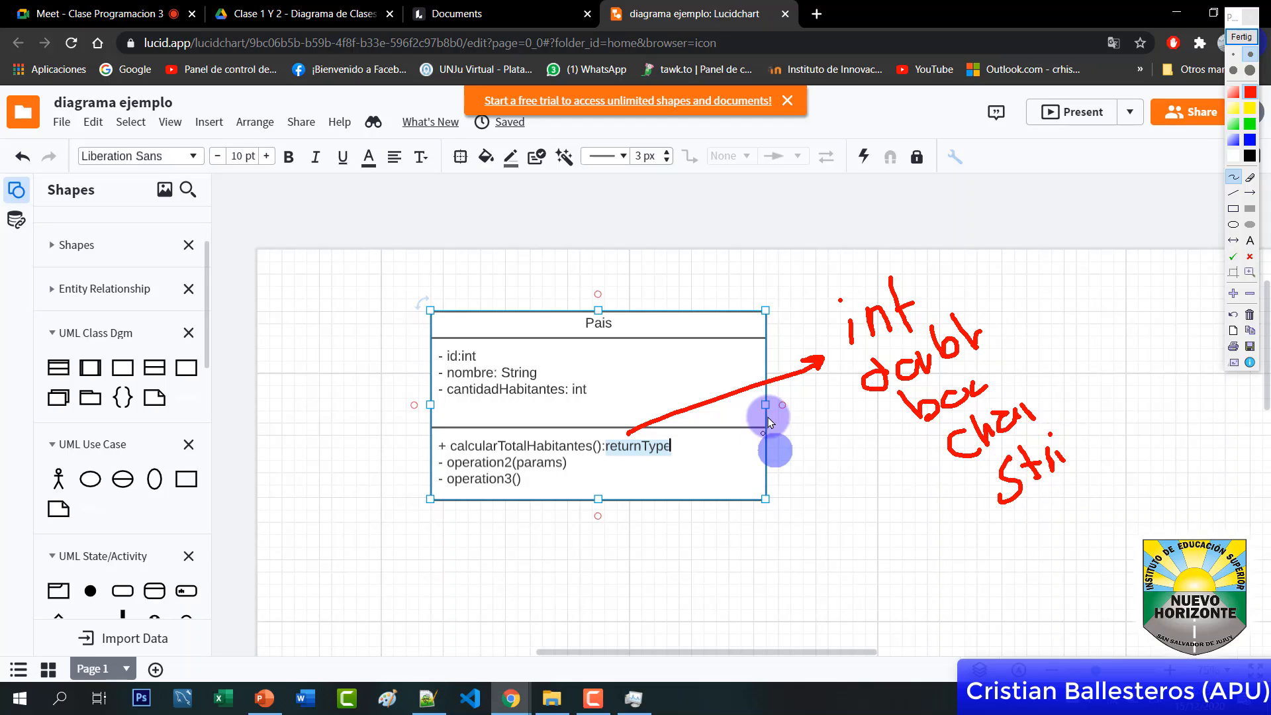
{"action": "left_click_drag", "start_coordinate": [615, 455], "coordinate": [657, 462]}
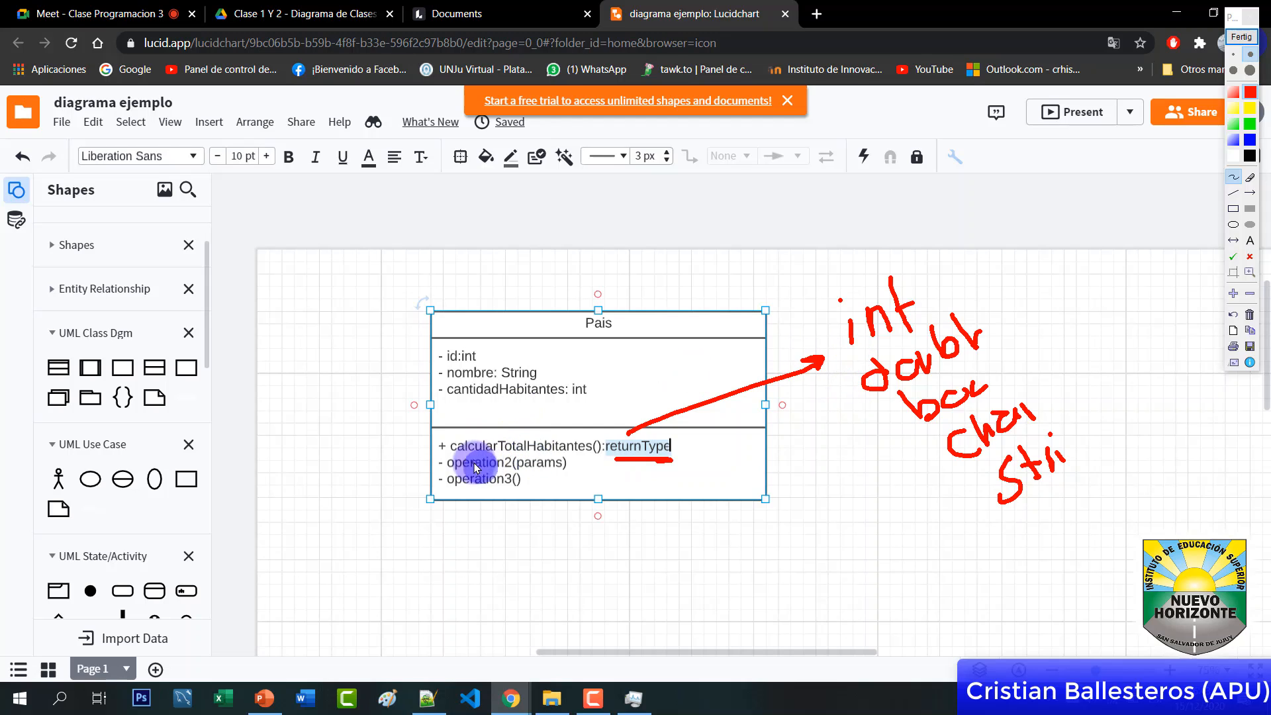
{"action": "left_click_drag", "start_coordinate": [460, 456], "coordinate": [582, 456]}
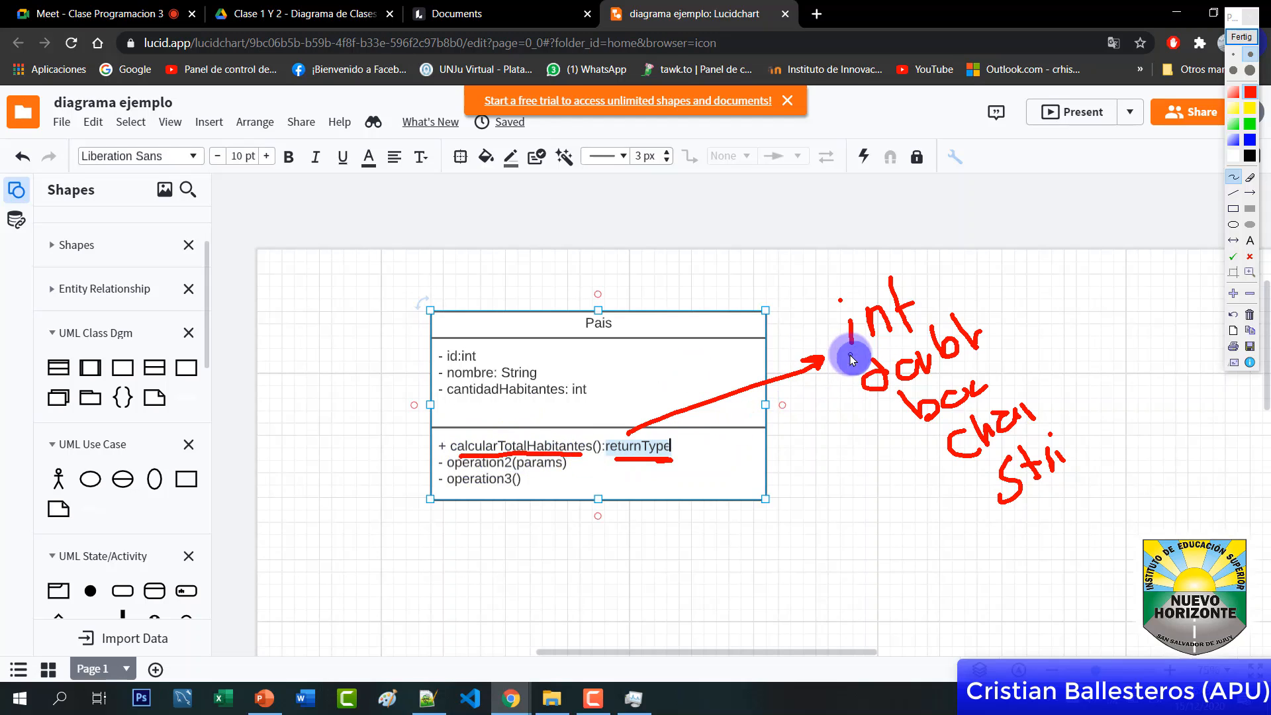
{"action": "left_click_drag", "start_coordinate": [849, 357], "coordinate": [953, 315]}
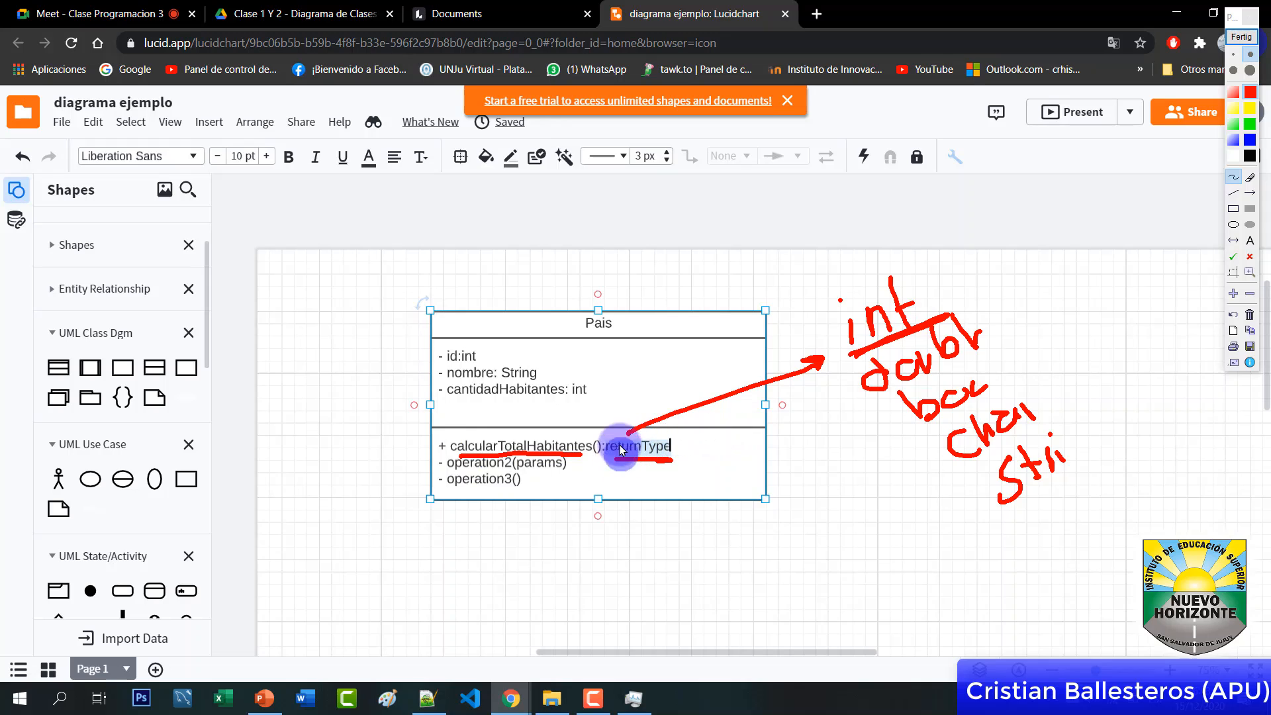
{"action": "mouse_move", "coordinate": [639, 444]}
{"action": "left_mouse_down"}
{"action": "mouse_move", "coordinate": [690, 434]}
{"action": "mouse_move", "coordinate": [689, 361]}
{"action": "mouse_move", "coordinate": [772, 248]}
{"action": "mouse_move", "coordinate": [803, 246]}
{"action": "mouse_move", "coordinate": [840, 212]}
{"action": "mouse_move", "coordinate": [851, 246]}
{"action": "mouse_move", "coordinate": [880, 176]}
{"action": "left_mouse_up"}
{"action": "left_click", "coordinate": [1250, 139]}
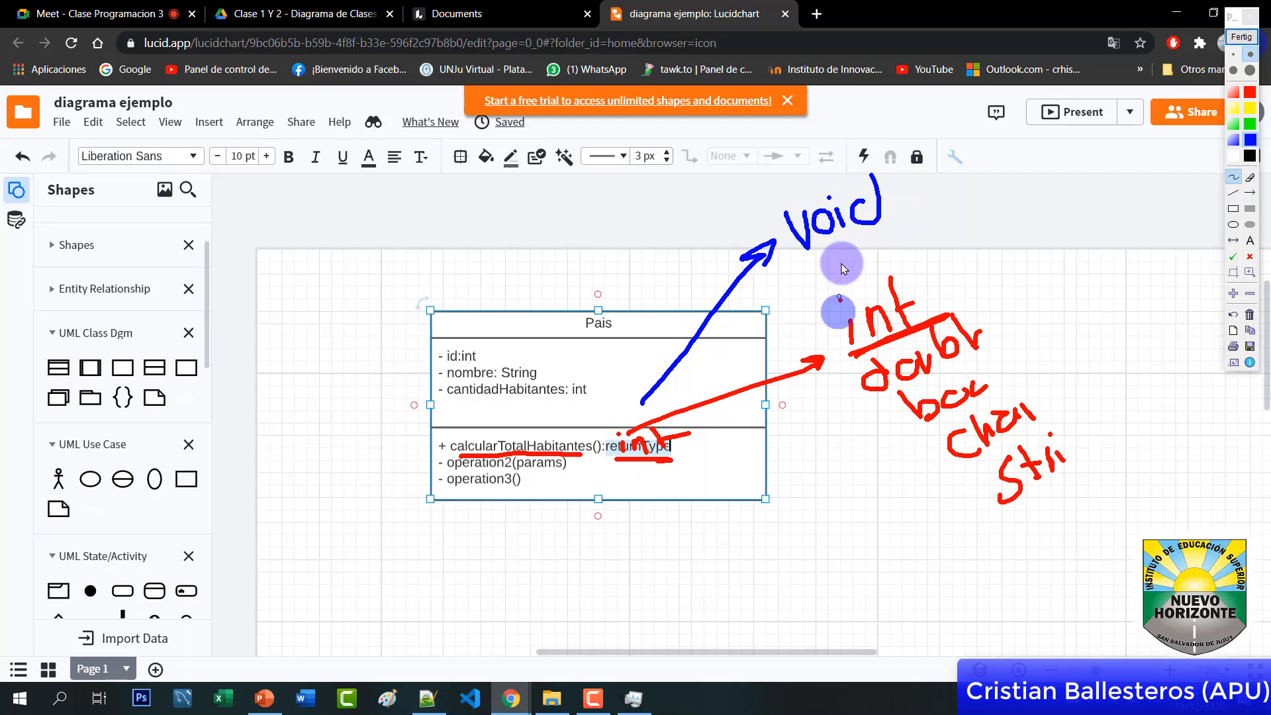
{"action": "mouse_move", "coordinate": [766, 199]}
{"action": "left_mouse_down"}
{"action": "mouse_move", "coordinate": [801, 271]}
{"action": "mouse_move", "coordinate": [887, 149]}
{"action": "mouse_move", "coordinate": [789, 260]}
{"action": "left_mouse_up"}
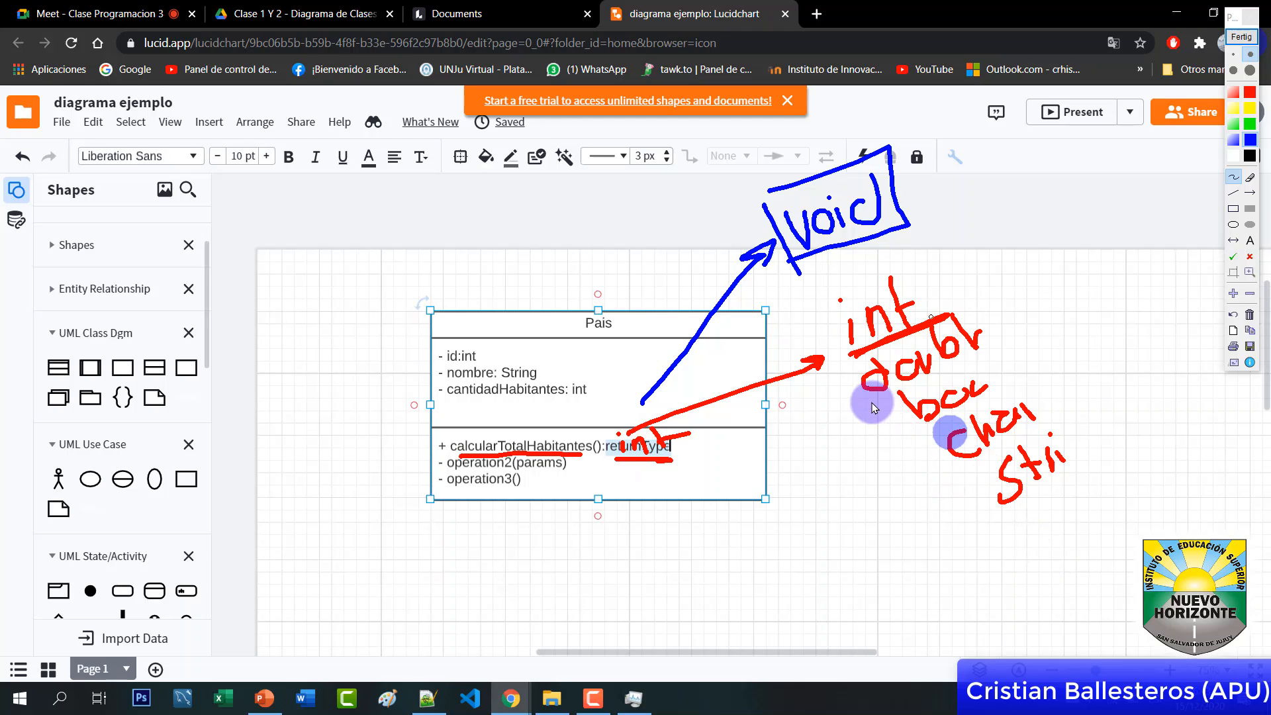
{"action": "left_click", "coordinate": [1233, 41]}
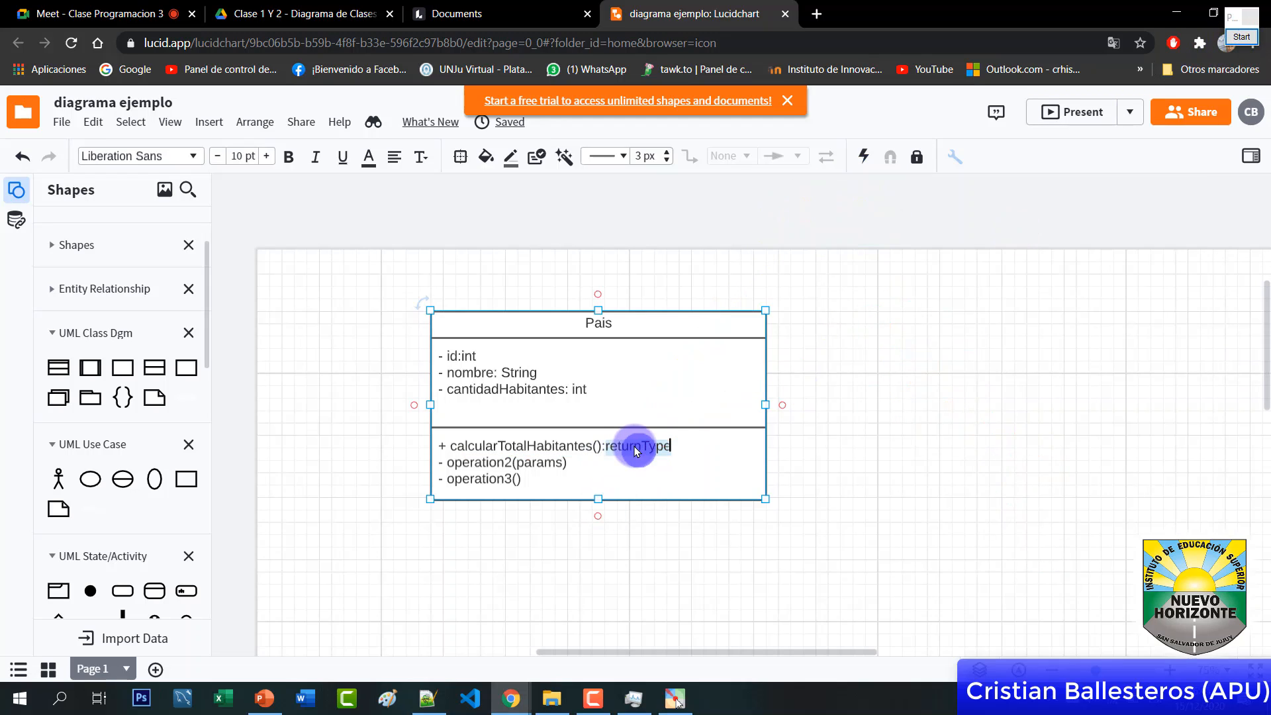
Set the first method's return type to void and replace operation2/operation3 with '+ toString(): String'
{"action": "left_click_drag", "start_coordinate": [676, 445], "coordinate": [634, 445]}
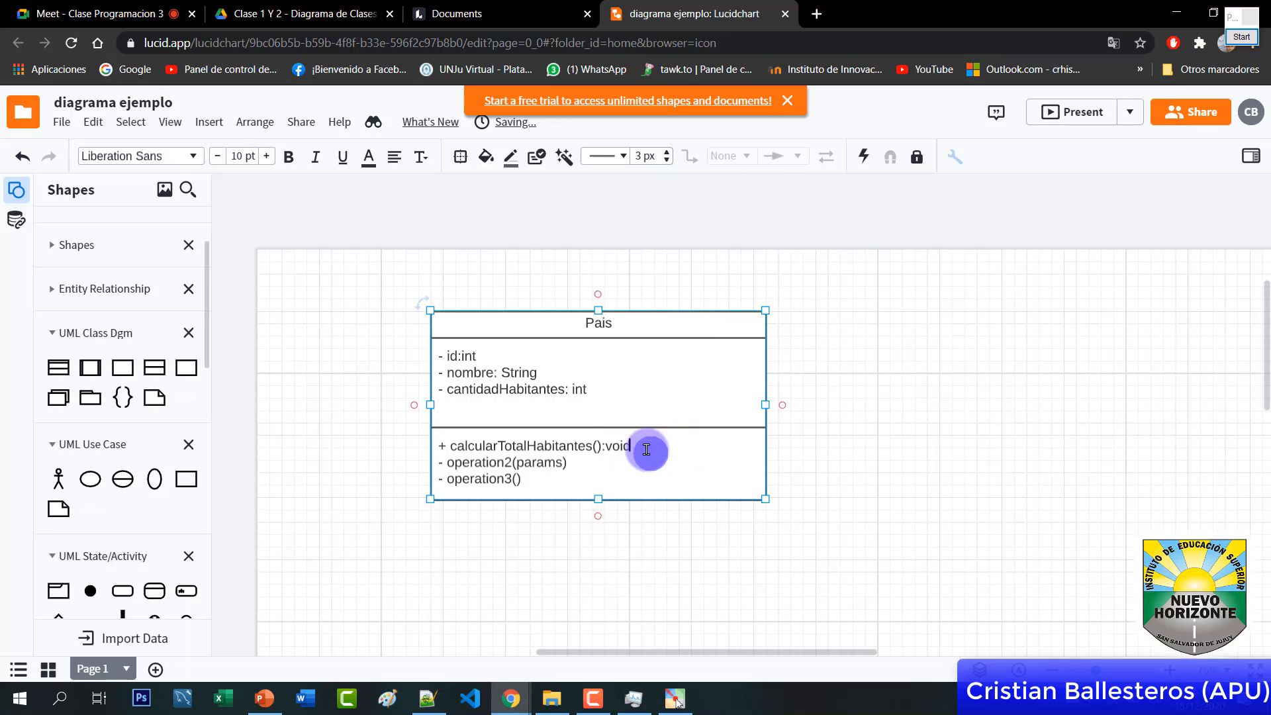
{"action": "left_click", "coordinate": [527, 478]}
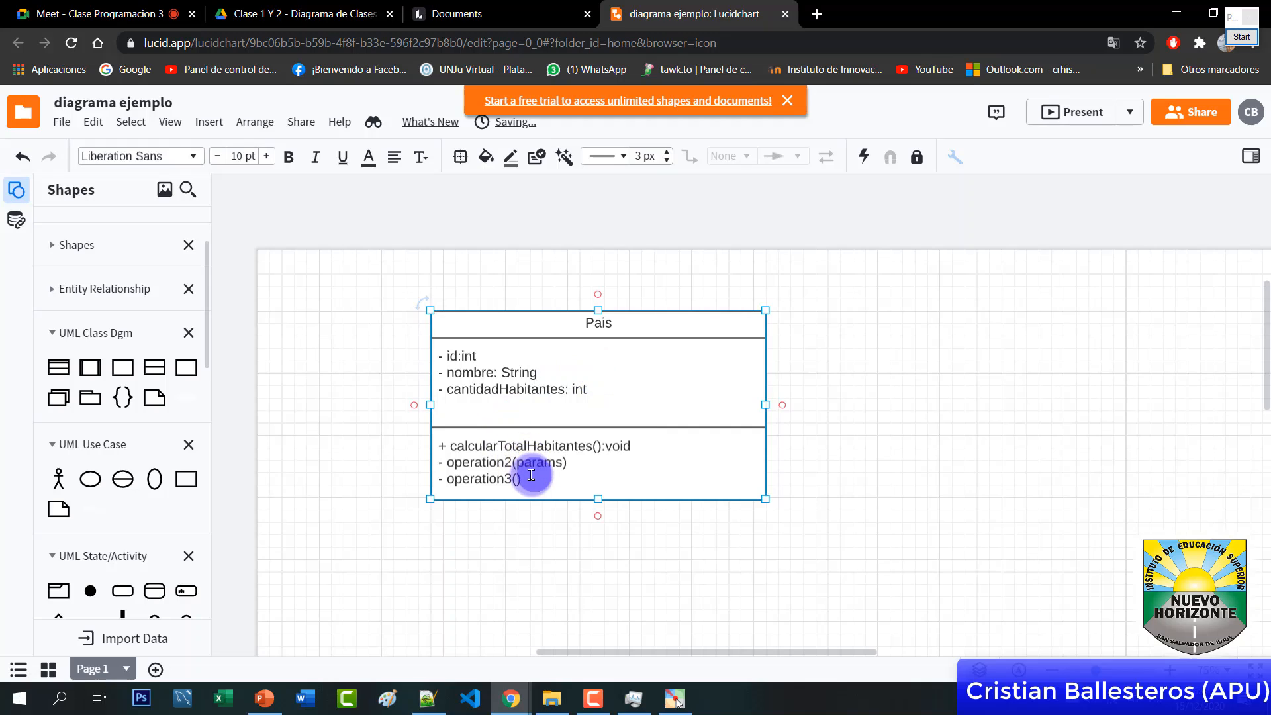
{"action": "left_click", "coordinate": [434, 465], "text": "shift"}
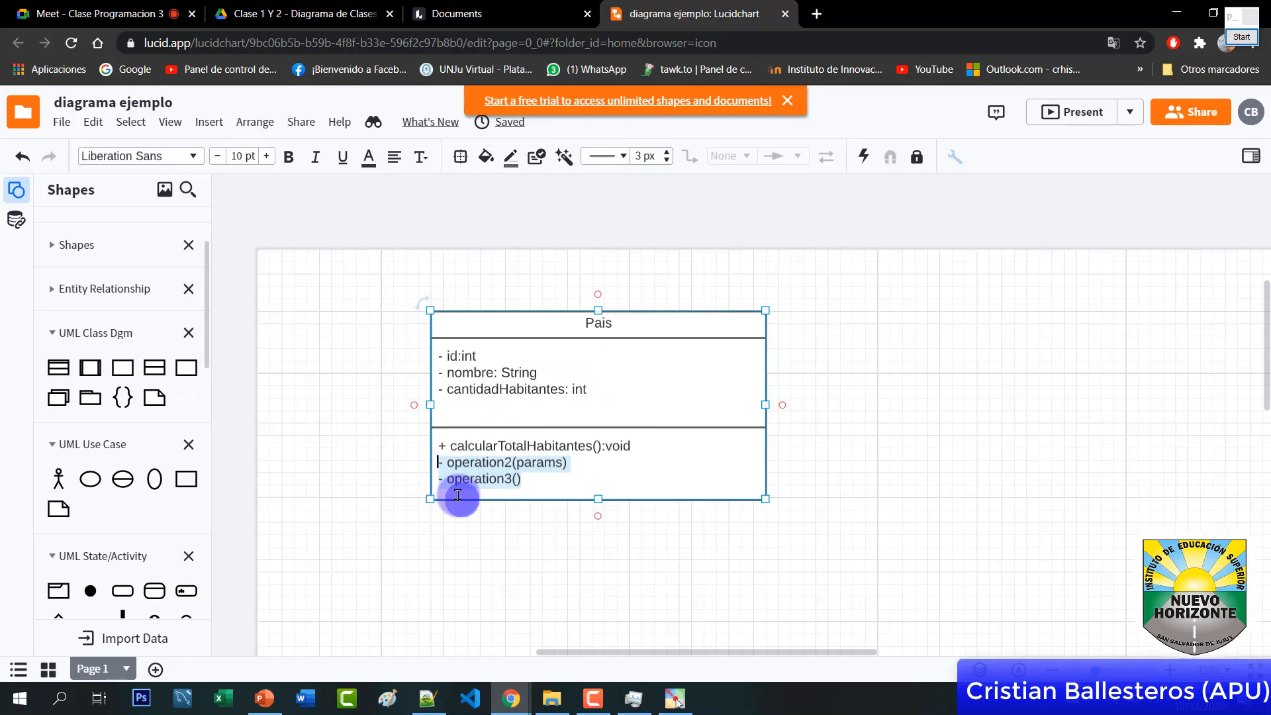
{"action": "key", "text": "BackSpace"}
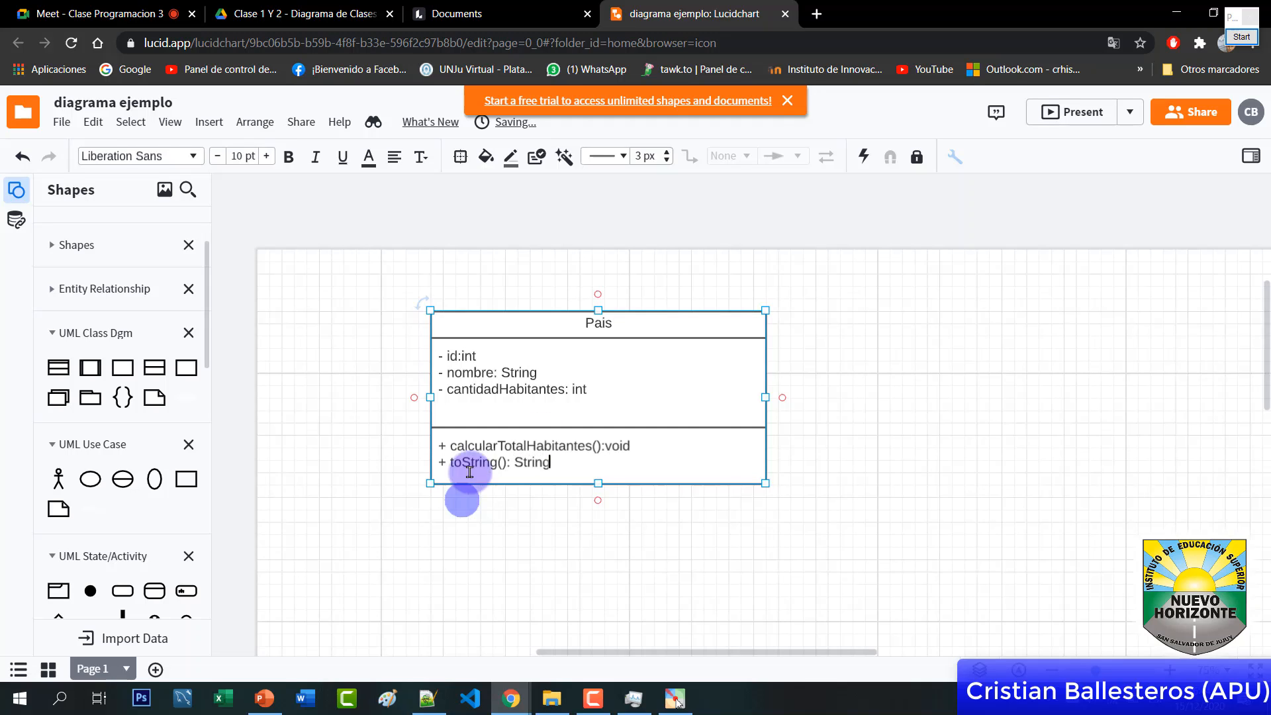
{"action": "double_click", "coordinate": [535, 461]}
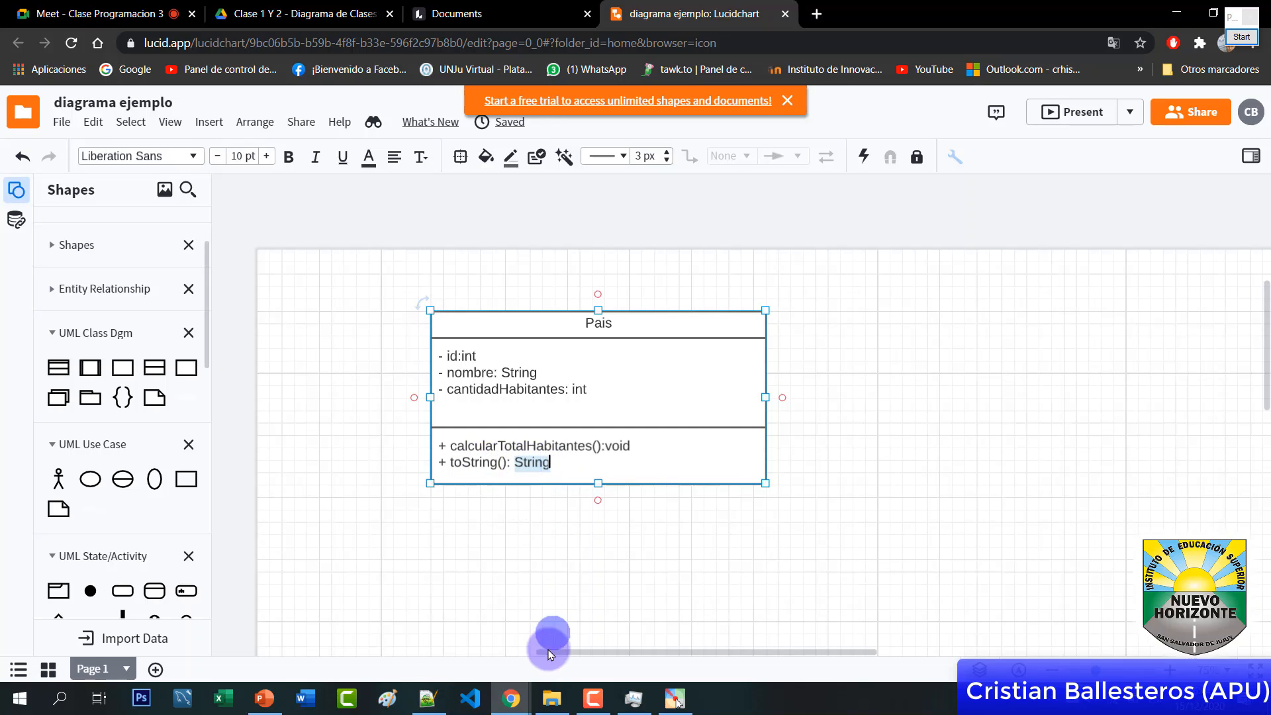
Narrow the Pais class box to fit its text
{"action": "left_click", "coordinate": [625, 559]}
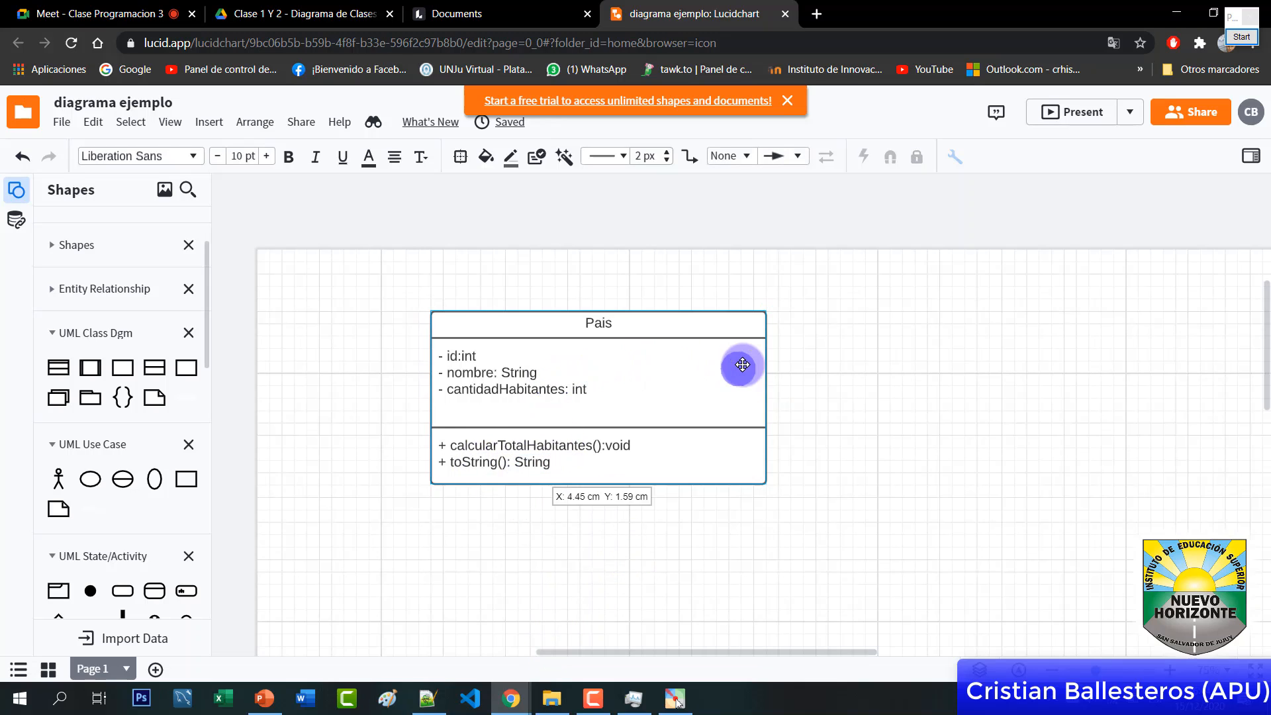
{"action": "left_click", "coordinate": [761, 373]}
{"action": "left_click_drag", "start_coordinate": [764, 396], "coordinate": [667, 397]}
{"action": "left_click", "coordinate": [775, 391]}
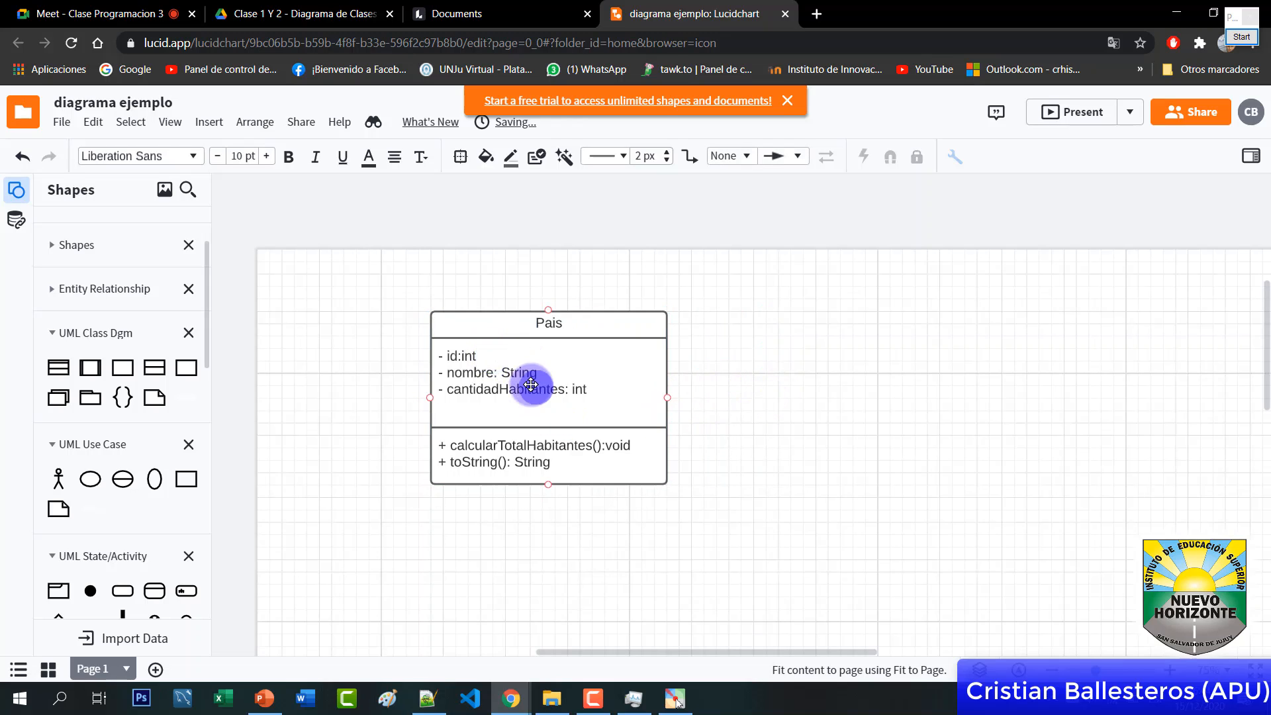